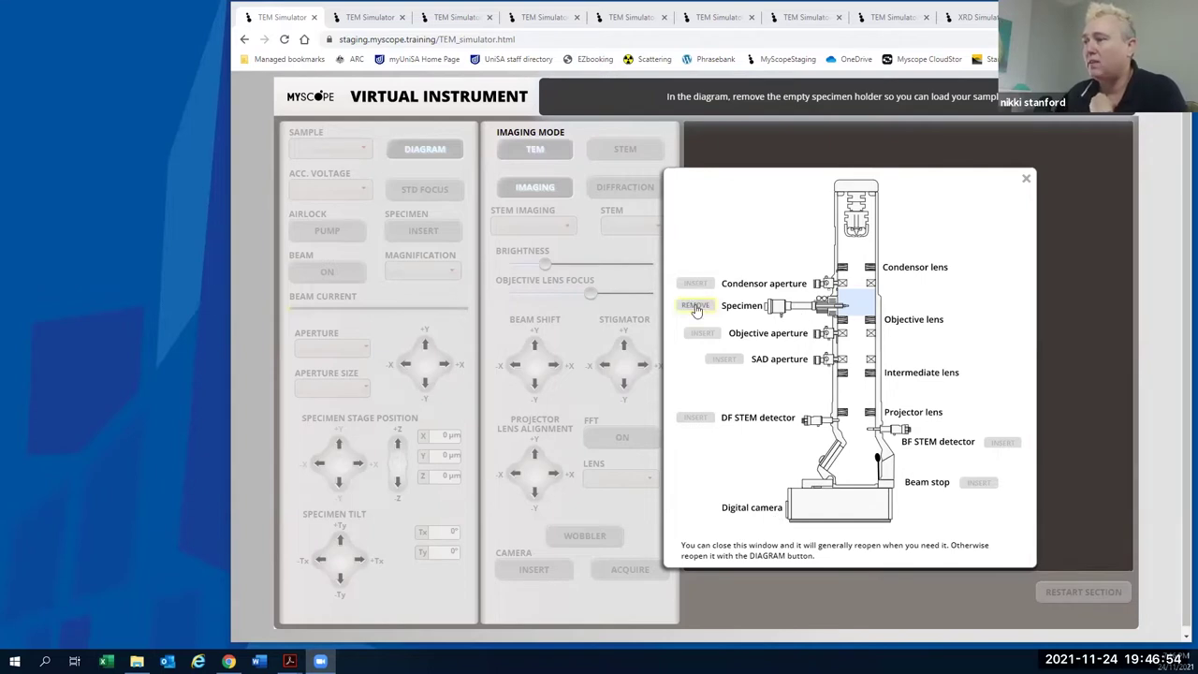
Replace the empty holder with the ZEBRAFISH sample and insert it into the microscope column
{"action": "left_click", "coordinate": [696, 308]}
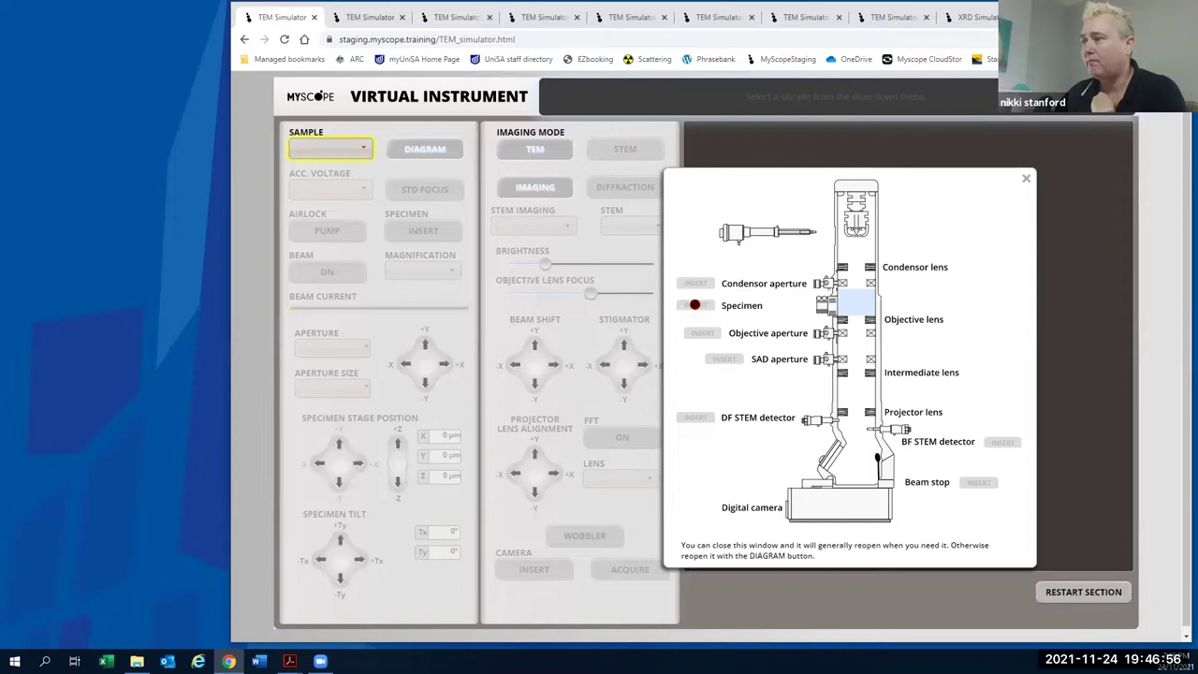
{"action": "left_click", "coordinate": [365, 152]}
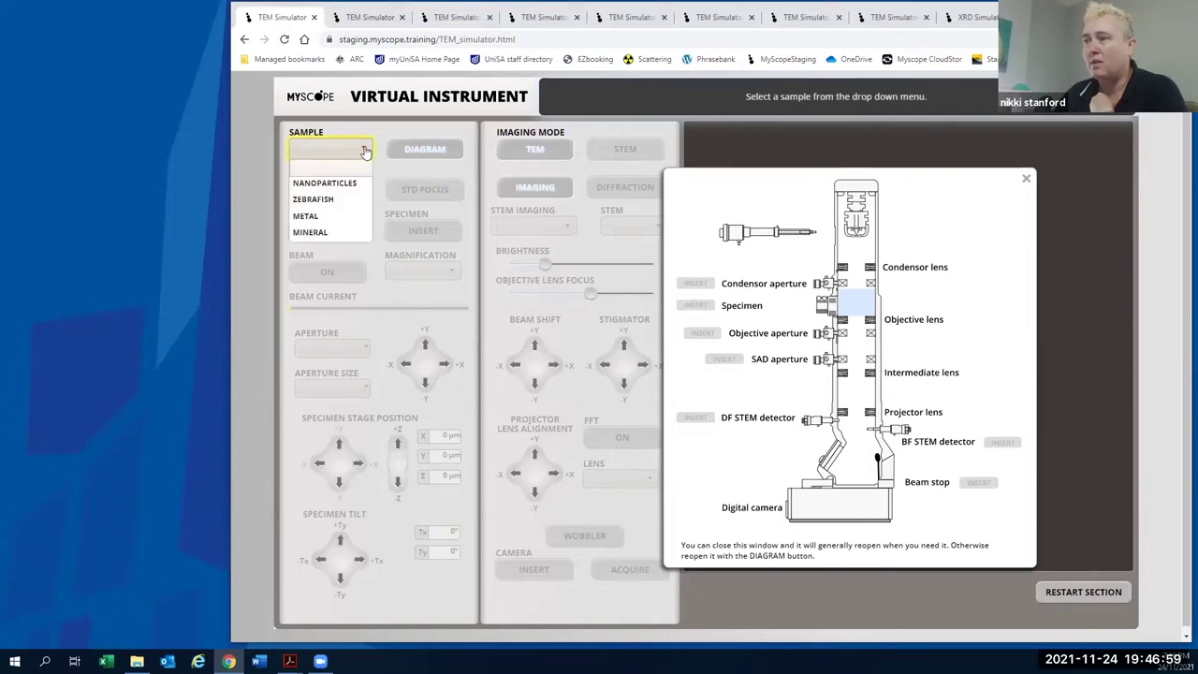
{"action": "left_click", "coordinate": [314, 198]}
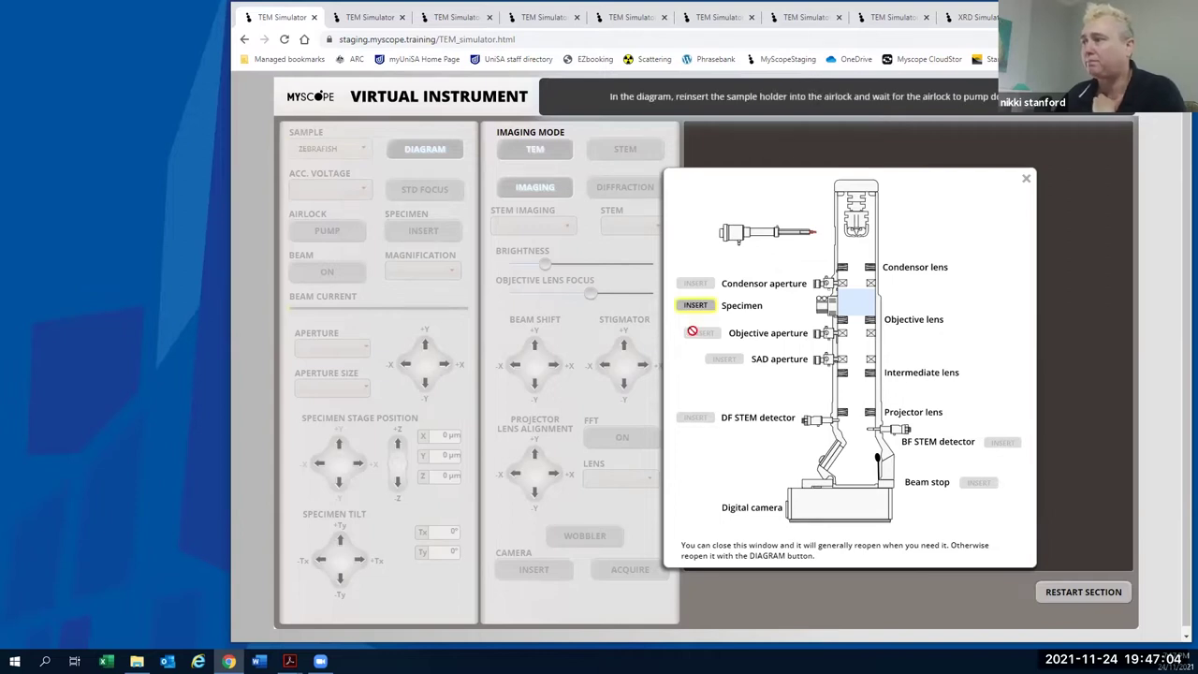
{"action": "left_click", "coordinate": [696, 304]}
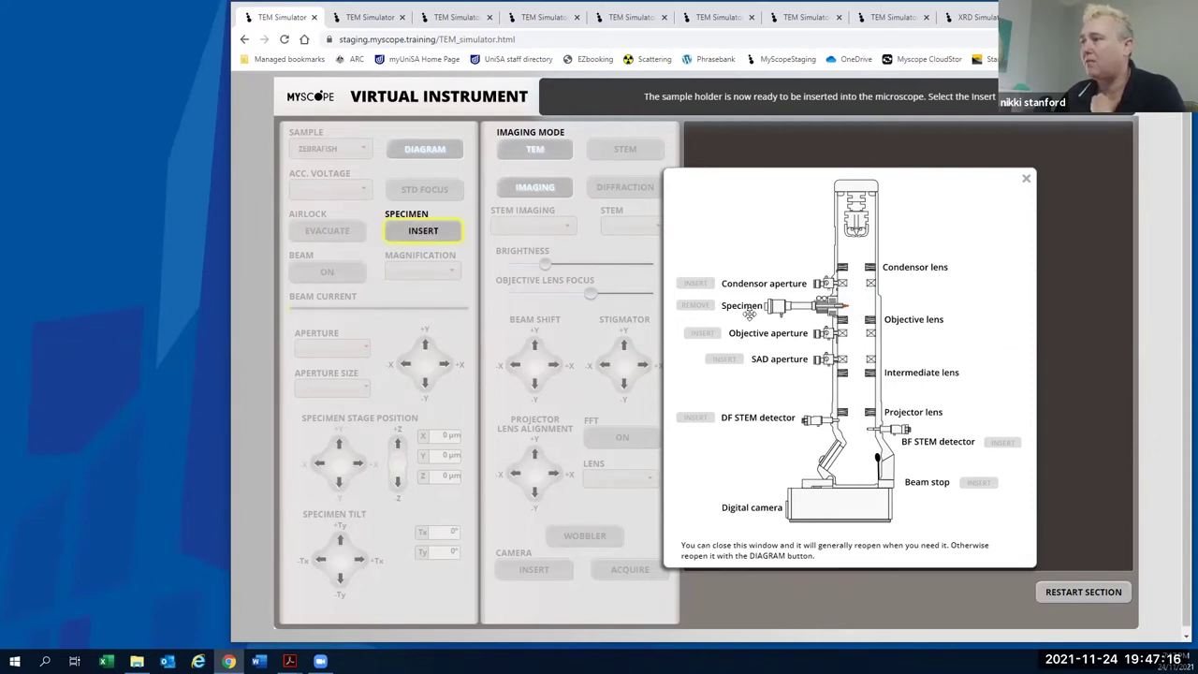
{"action": "left_click", "coordinate": [429, 233]}
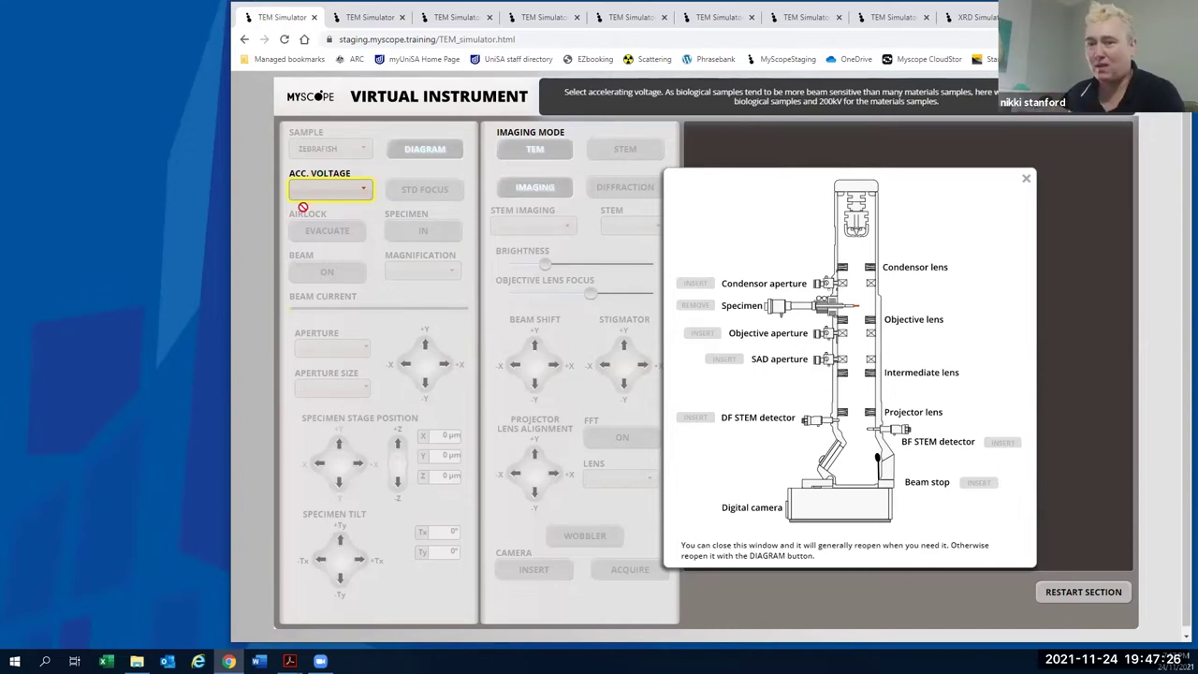
Set the accelerating voltage to 120Kv and switch the electron beam on
{"action": "left_click", "coordinate": [364, 193]}
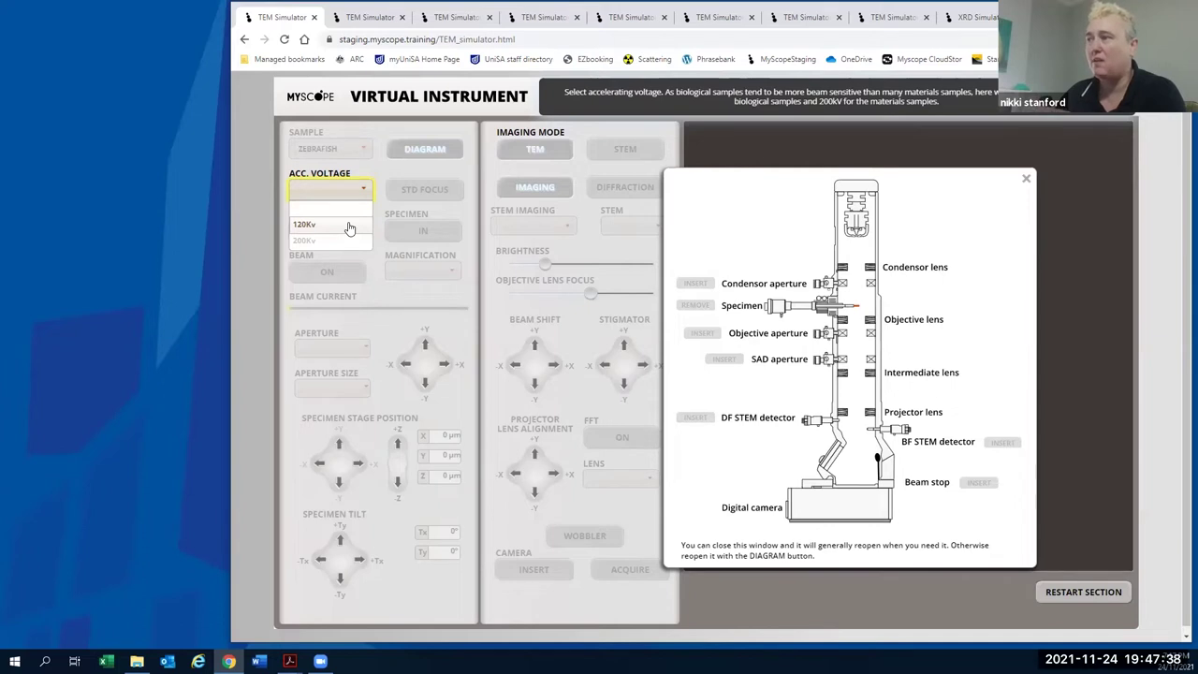
{"action": "left_click", "coordinate": [348, 228]}
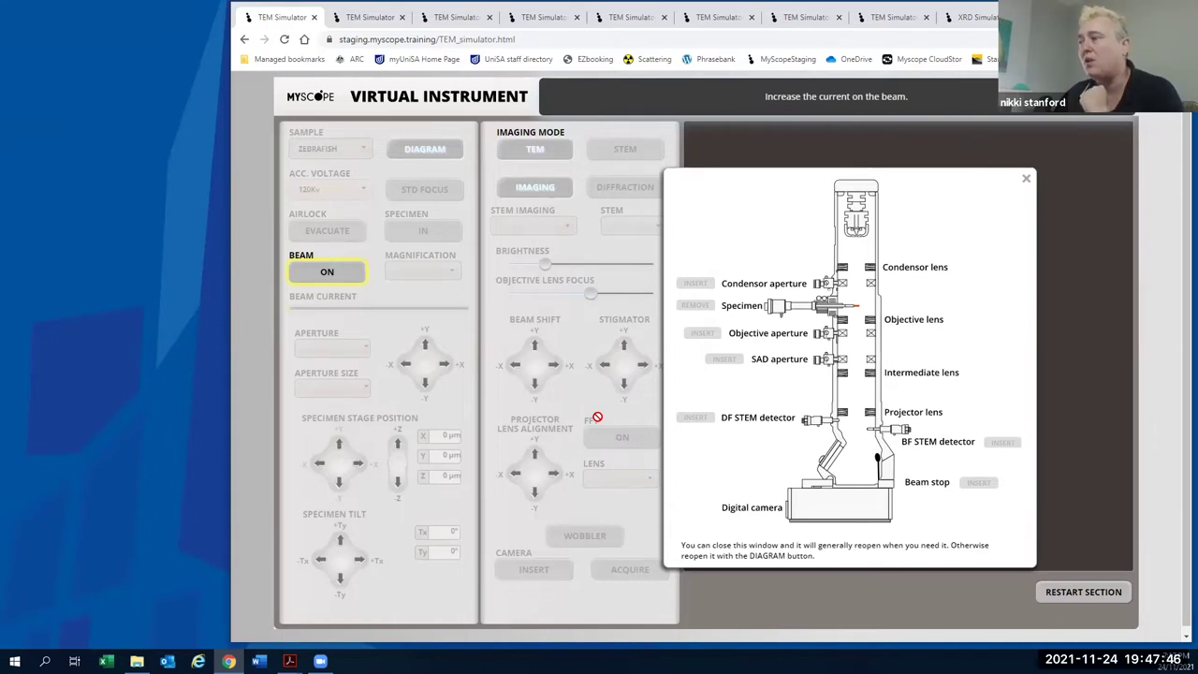
{"action": "left_click", "coordinate": [329, 271]}
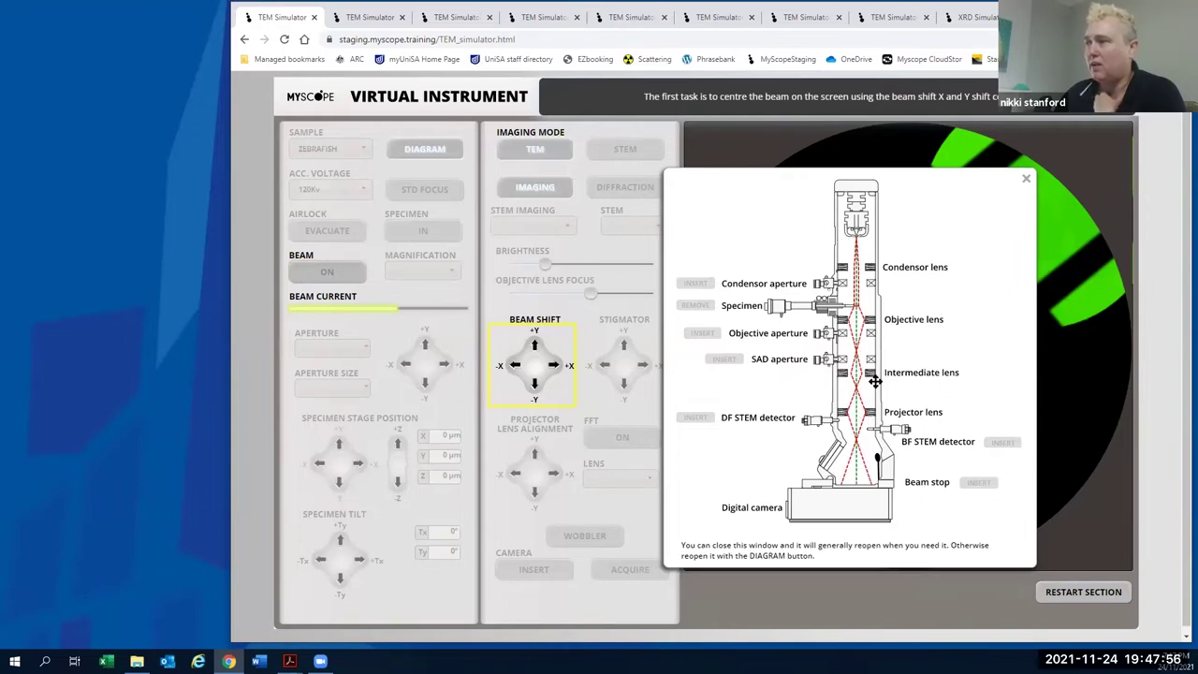
Close the column diagram to reveal the beam on the viewing screen
{"action": "left_click", "coordinate": [1025, 182]}
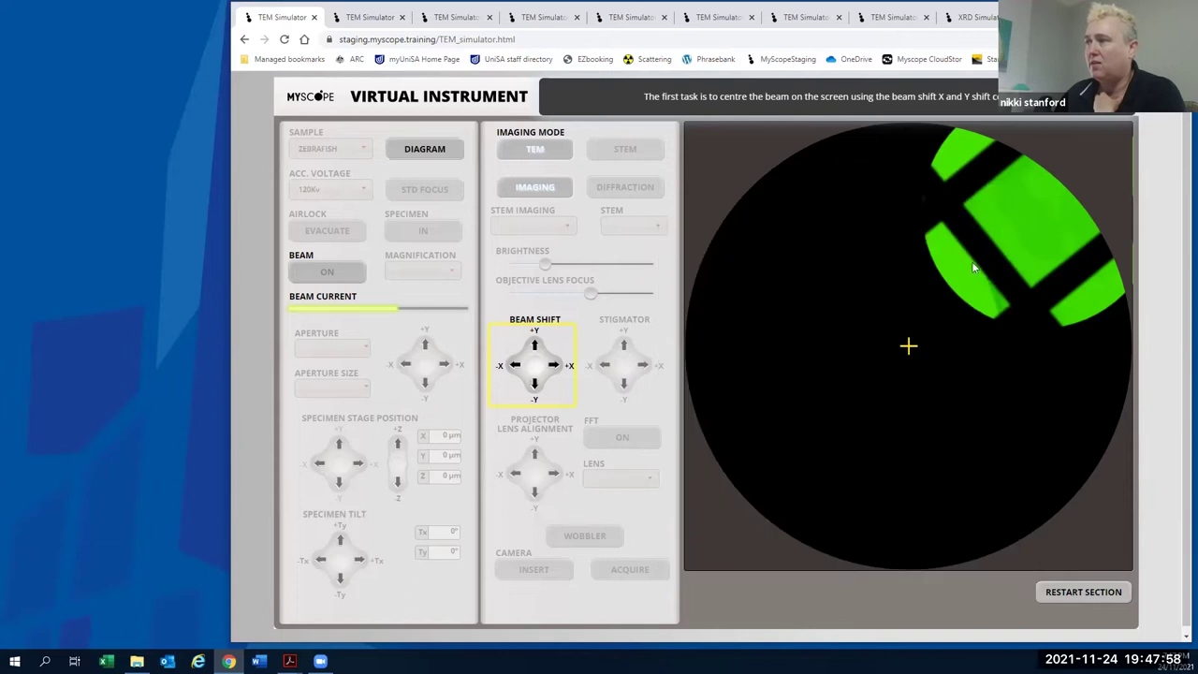
{"action": "left_click", "coordinate": [428, 155]}
{"action": "left_click", "coordinate": [1026, 178]}
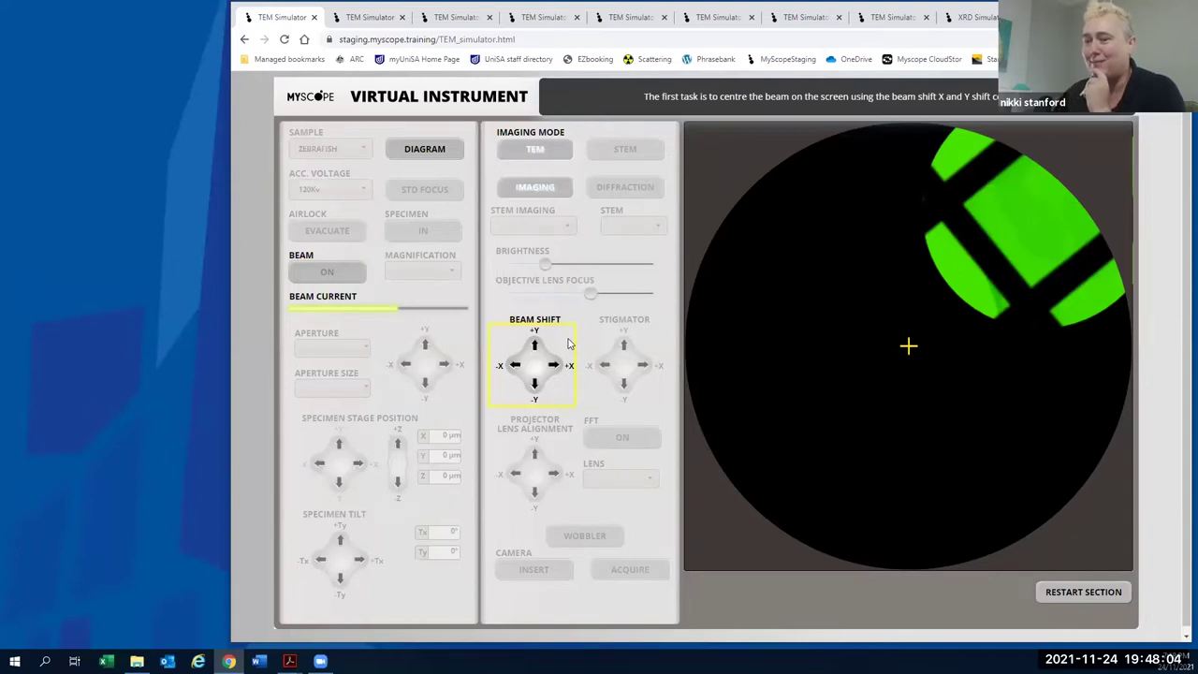
Shift the beam pattern down toward the centre with the BEAM SHIFT -Y arrow
{"action": "left_click", "coordinate": [535, 388]}
{"action": "left_click", "coordinate": [535, 387]}
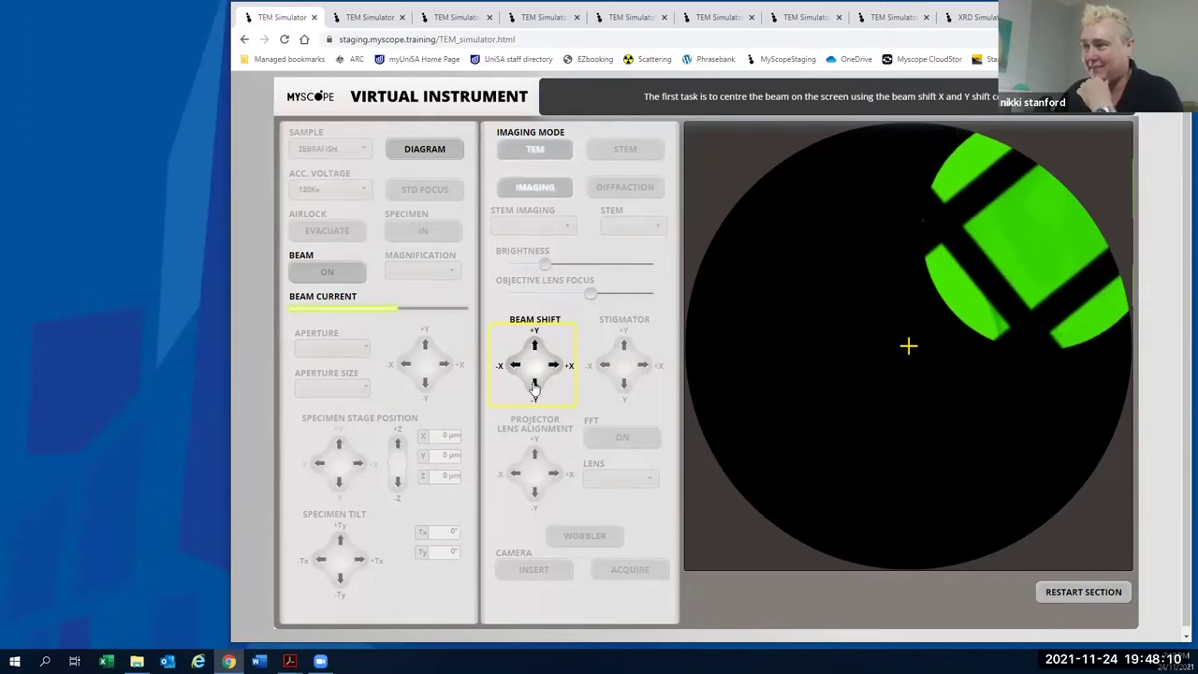
{"action": "left_click", "coordinate": [535, 387]}
{"action": "left_click", "coordinate": [534, 387]}
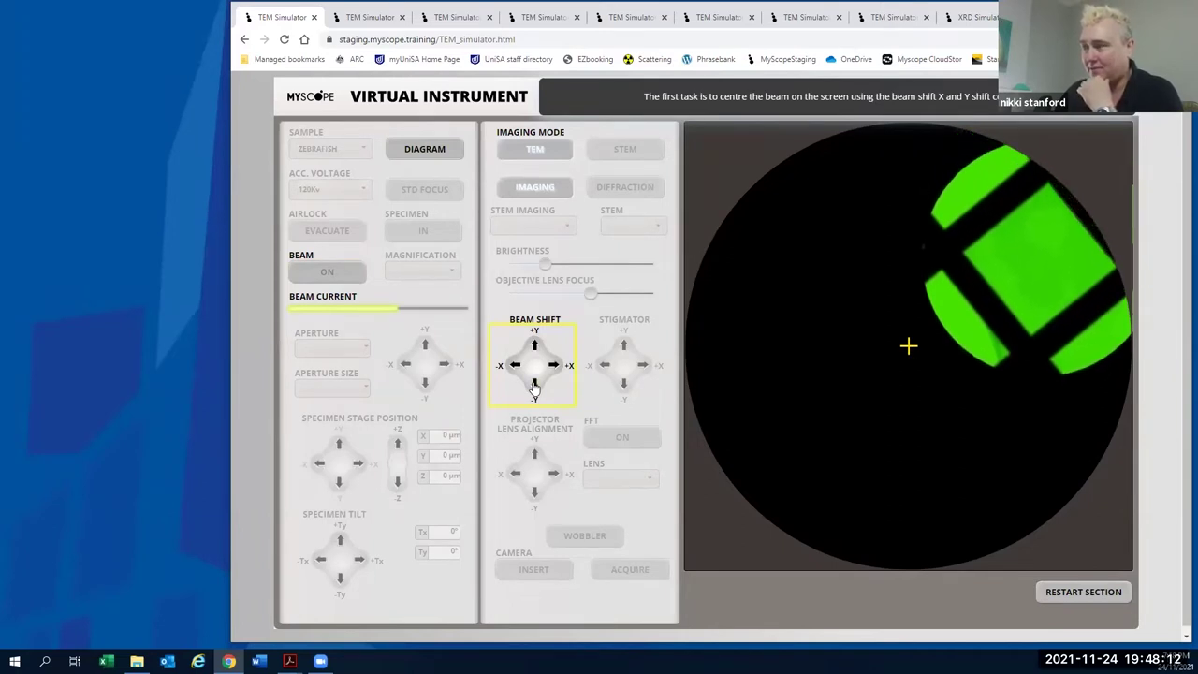
{"action": "left_click", "coordinate": [535, 388]}
{"action": "left_click", "coordinate": [534, 387]}
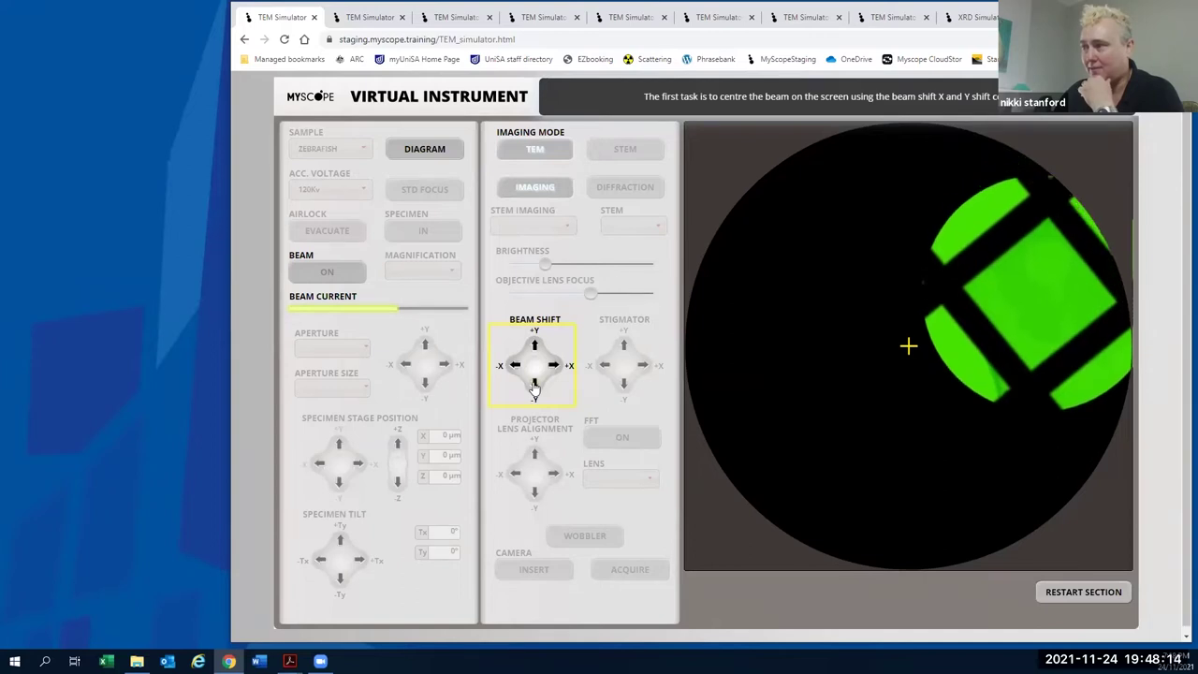
{"action": "left_click", "coordinate": [534, 388]}
{"action": "left_click", "coordinate": [535, 388]}
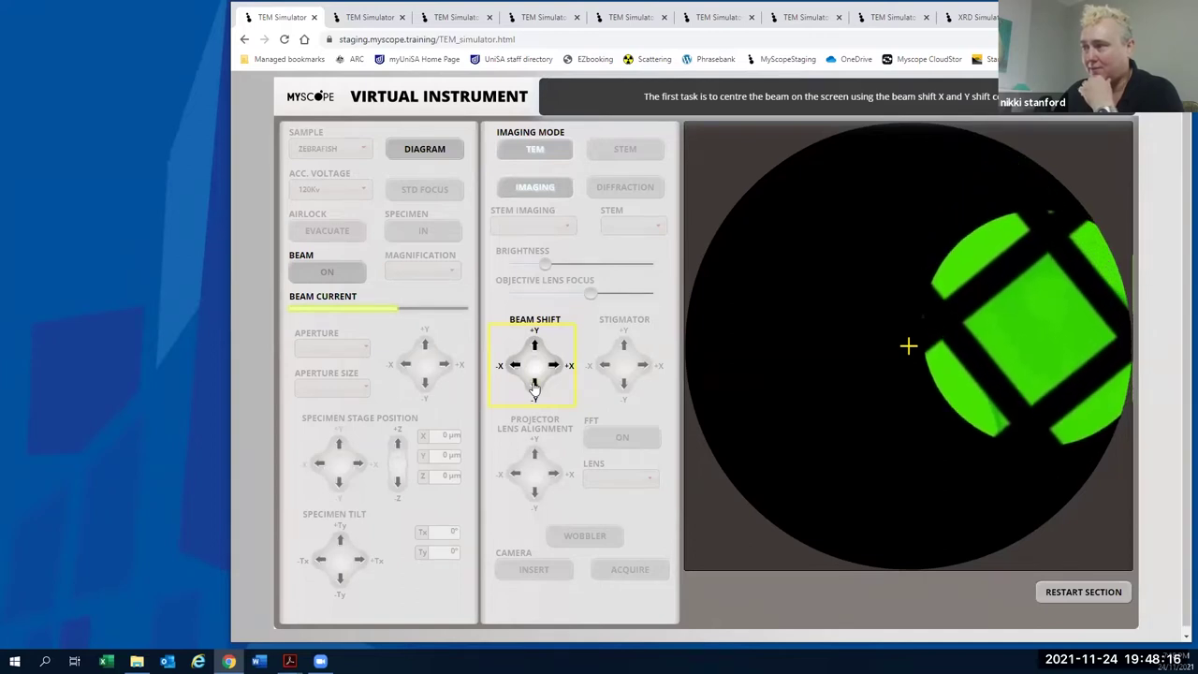
Shift the beam pattern left with -X until it sits on the crosshair
{"action": "left_click", "coordinate": [515, 367]}
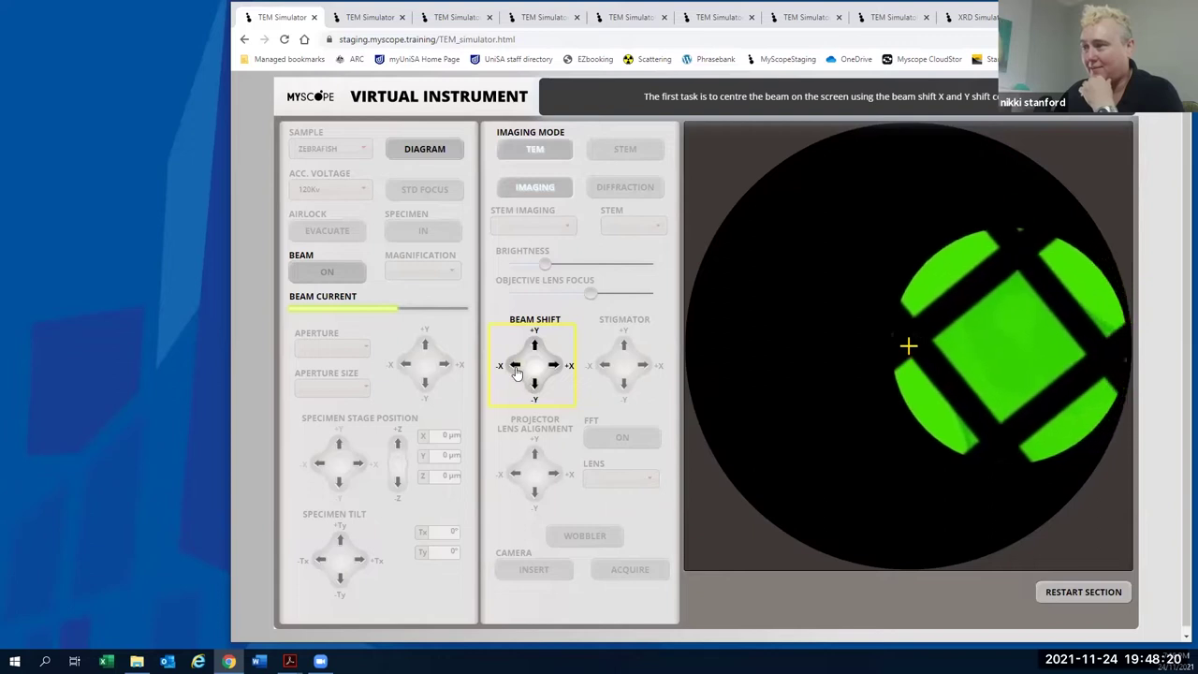
{"action": "left_click", "coordinate": [516, 367]}
{"action": "left_click", "coordinate": [516, 367]}
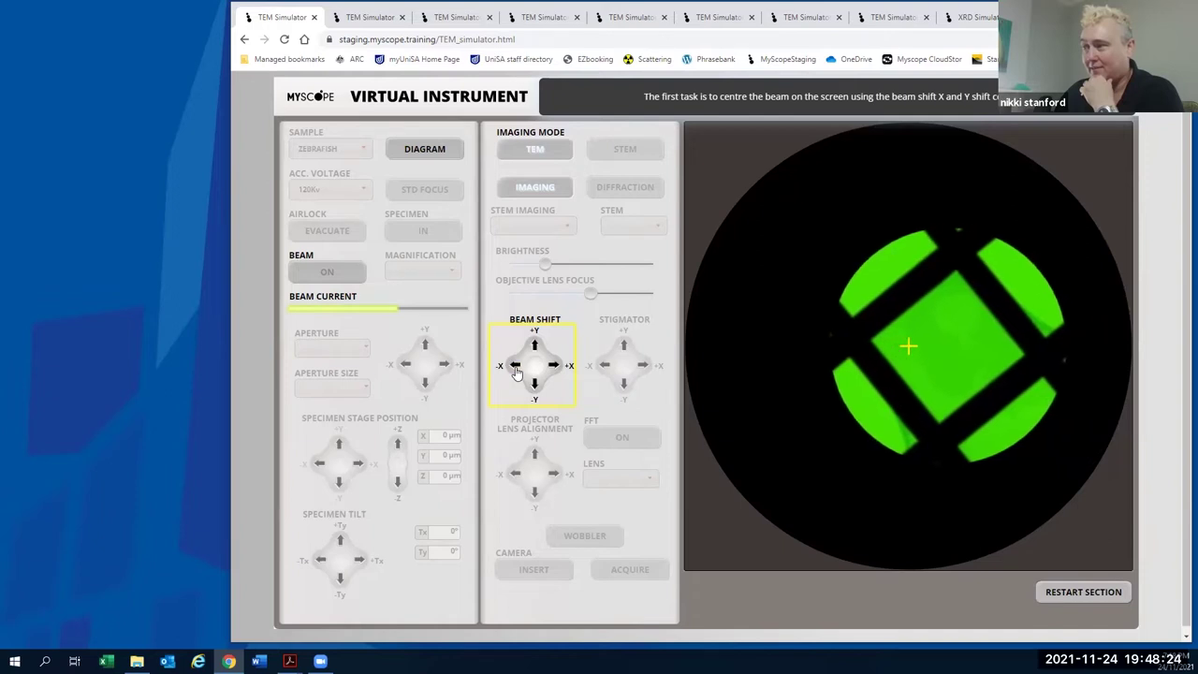
{"action": "left_click", "coordinate": [516, 367]}
{"action": "left_click", "coordinate": [515, 367]}
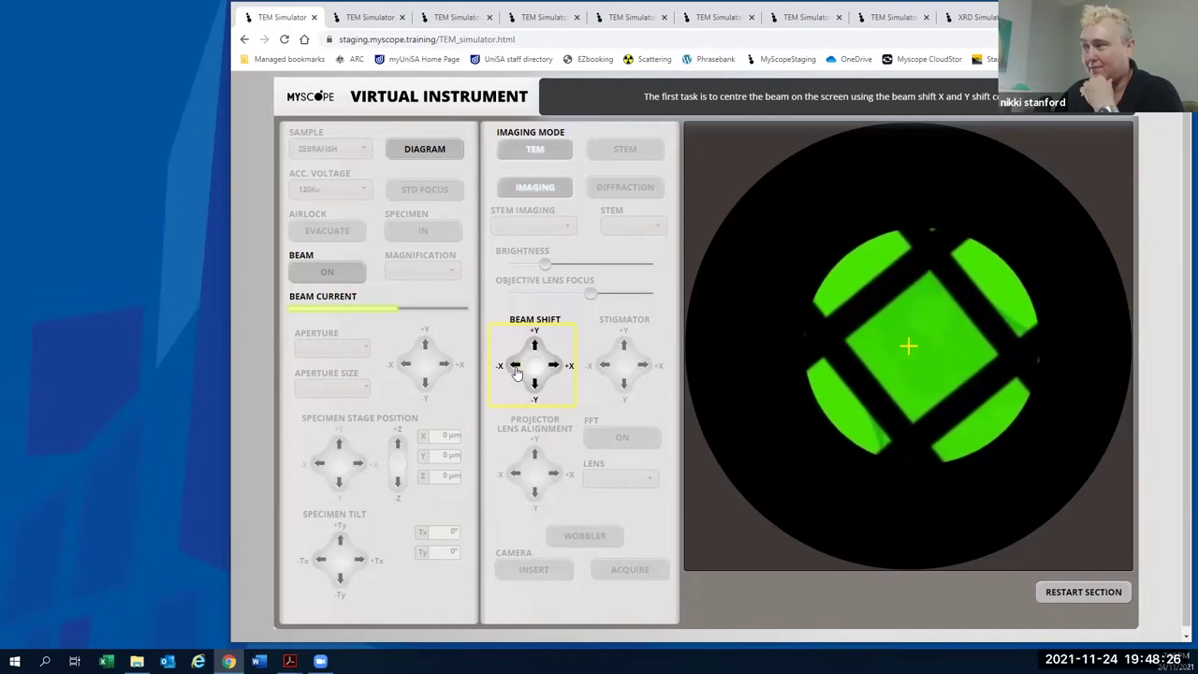
{"action": "left_click", "coordinate": [516, 367]}
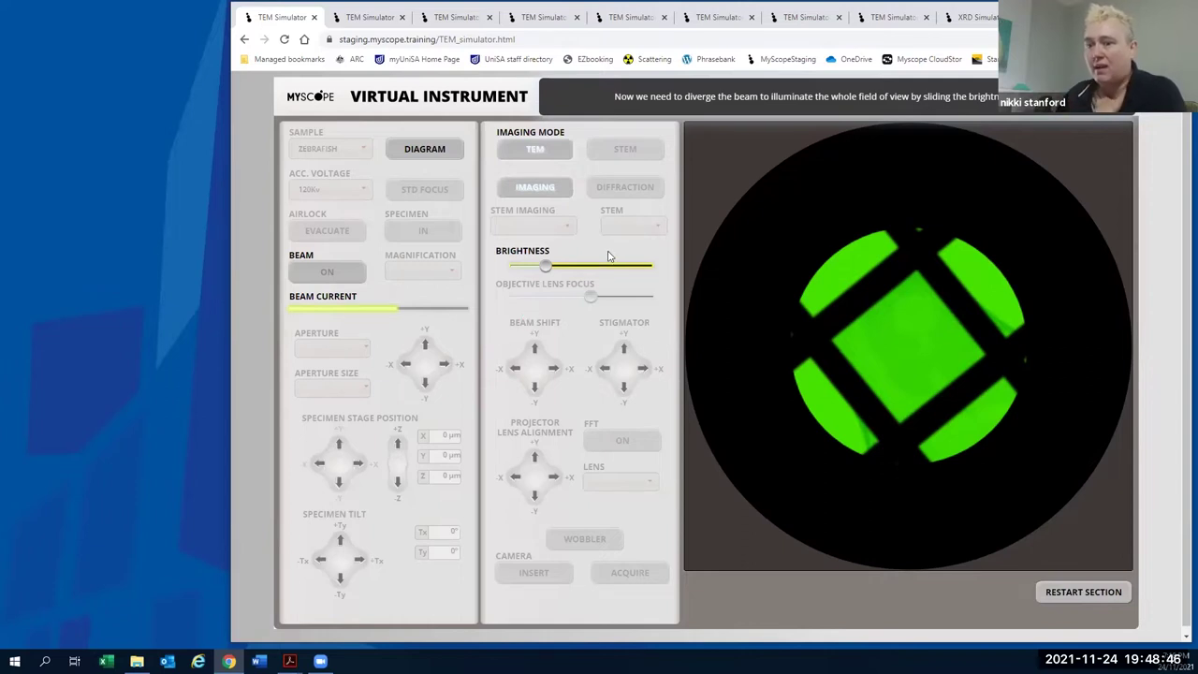
Spread the beam across the viewing screen with brightness and select the CONDENSER aperture
{"action": "left_click_drag", "start_coordinate": [546, 269], "coordinate": [655, 268]}
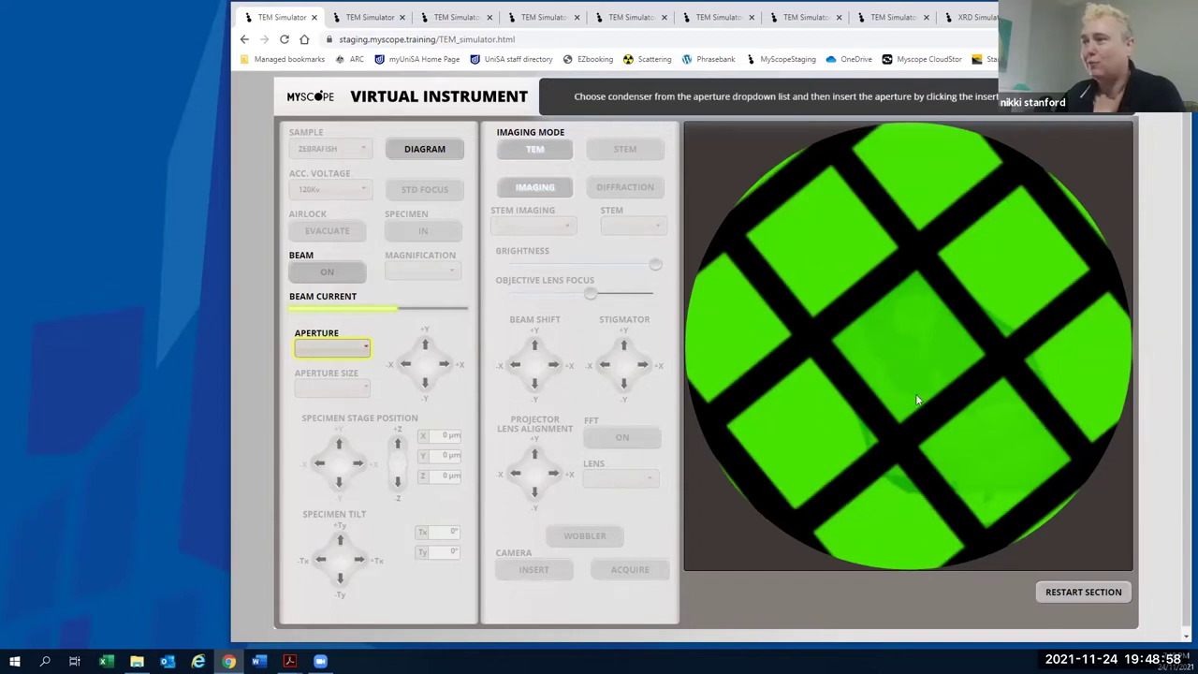
{"action": "left_click", "coordinate": [365, 348]}
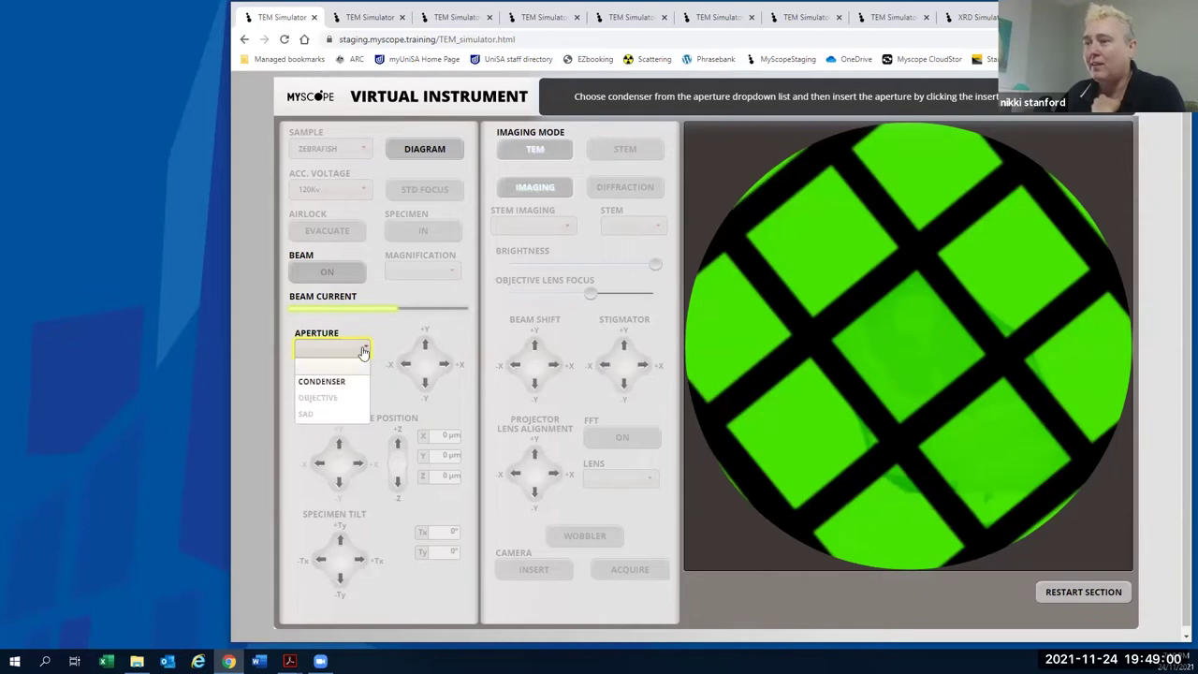
{"action": "left_click", "coordinate": [346, 377]}
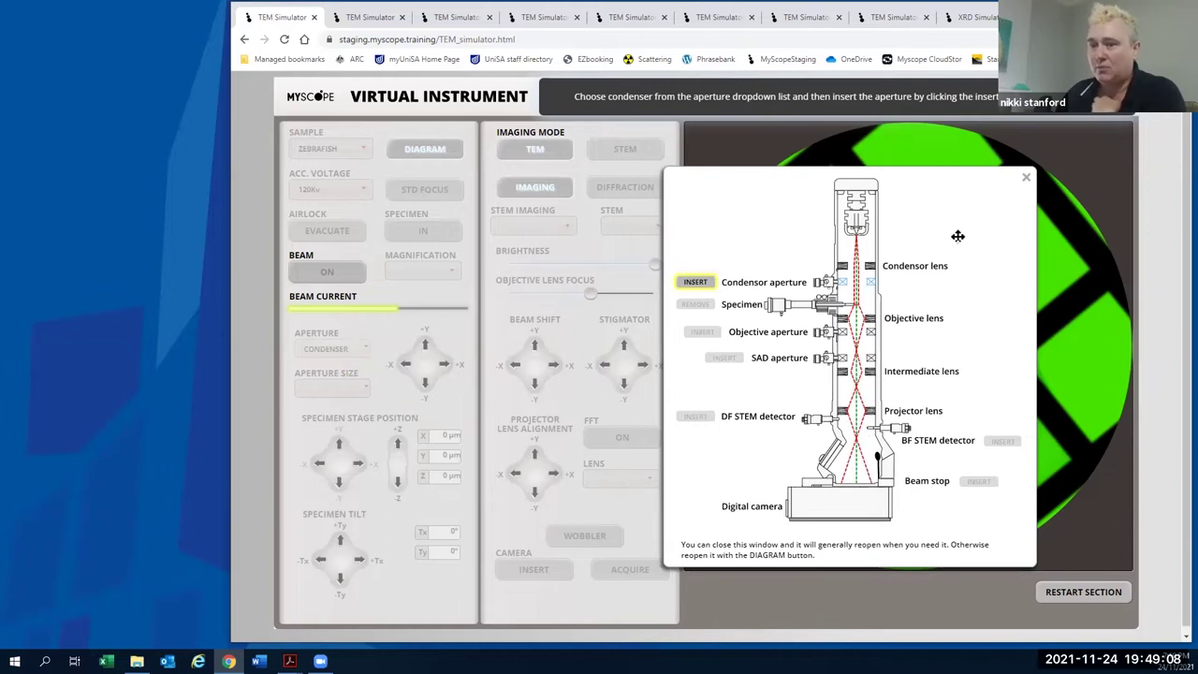
Insert the MEDIUM condenser aperture and recentre the beam with the aperture alignment
{"action": "left_click", "coordinate": [697, 281]}
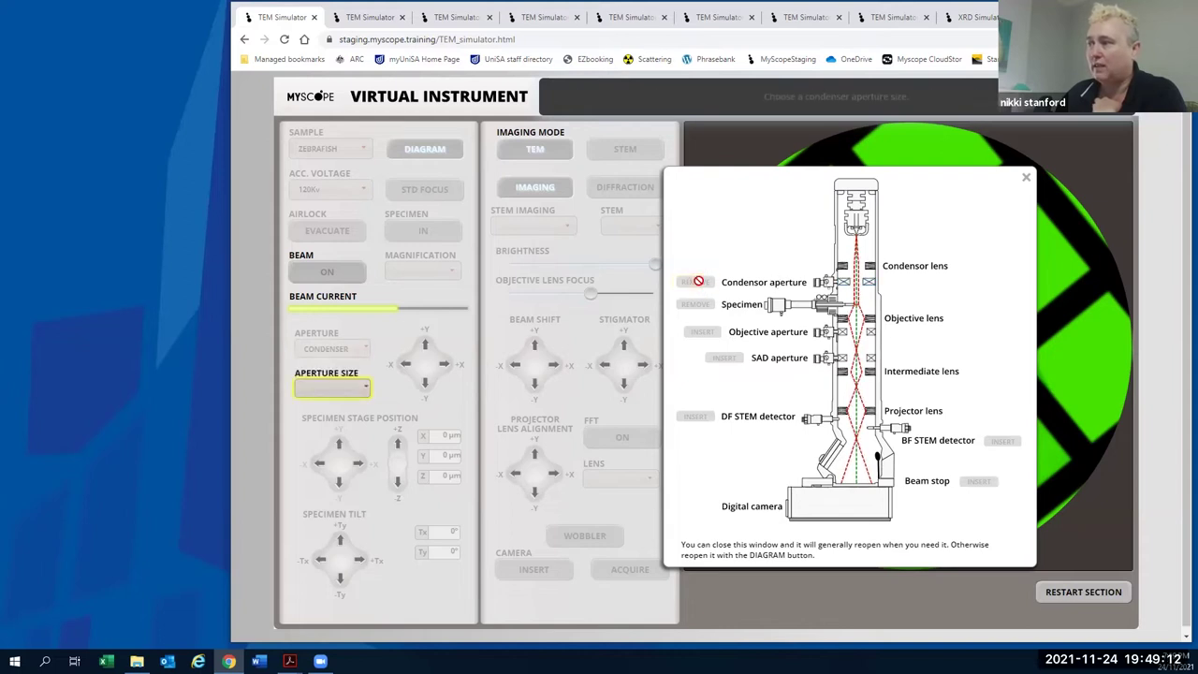
{"action": "left_click", "coordinate": [1025, 178]}
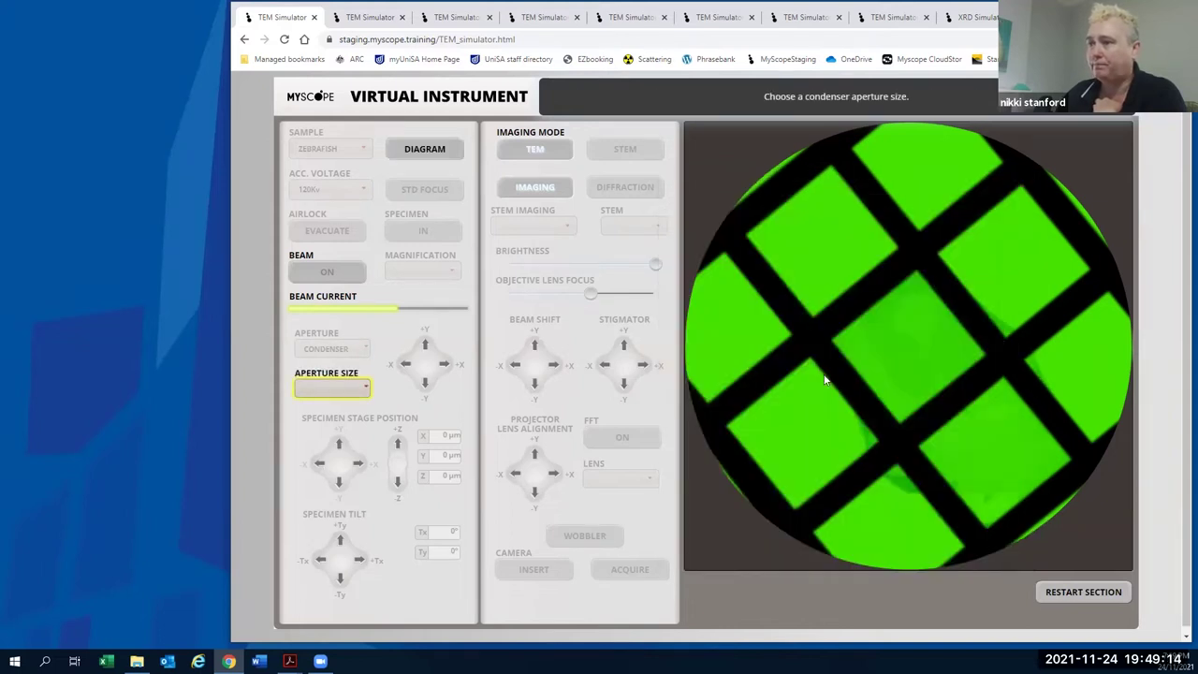
{"action": "left_click", "coordinate": [364, 392]}
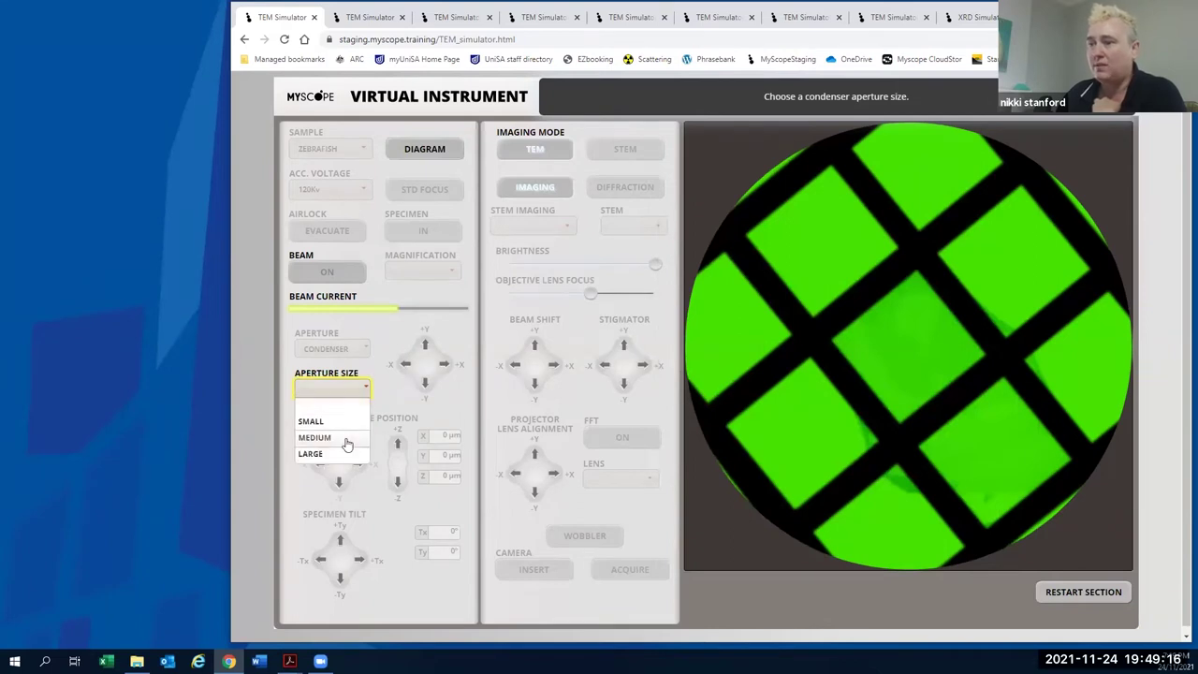
{"action": "left_click", "coordinate": [346, 439]}
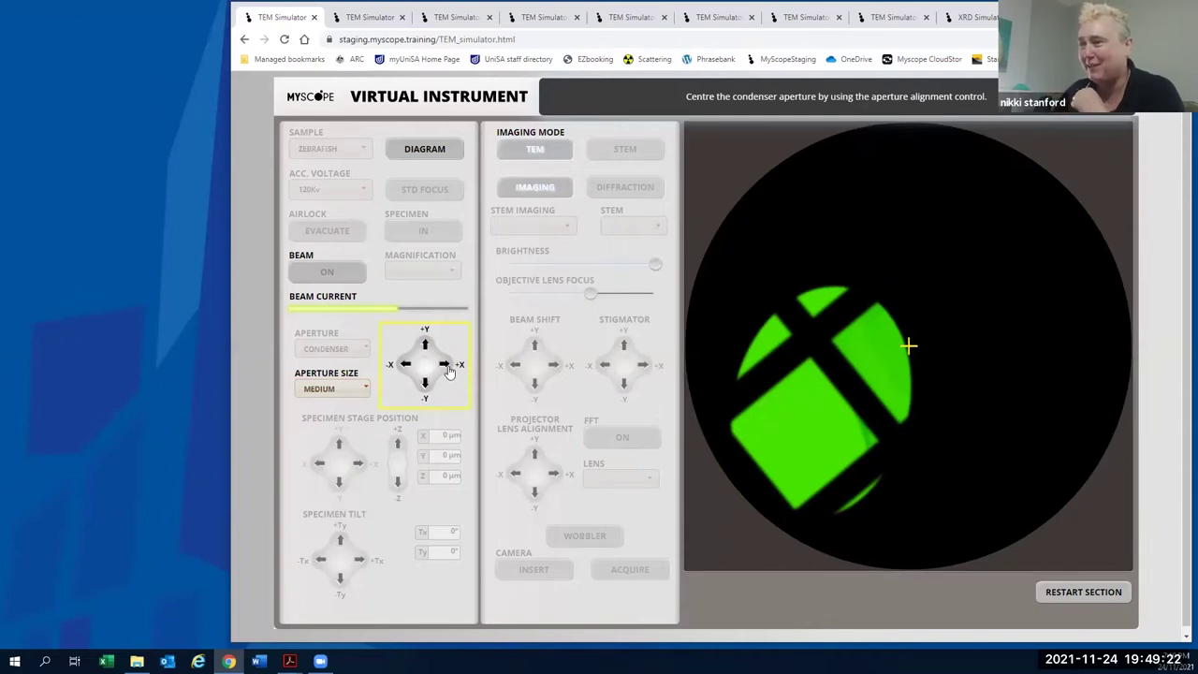
{"action": "left_click_drag", "start_coordinate": [447, 367], "coordinate": [426, 346]}
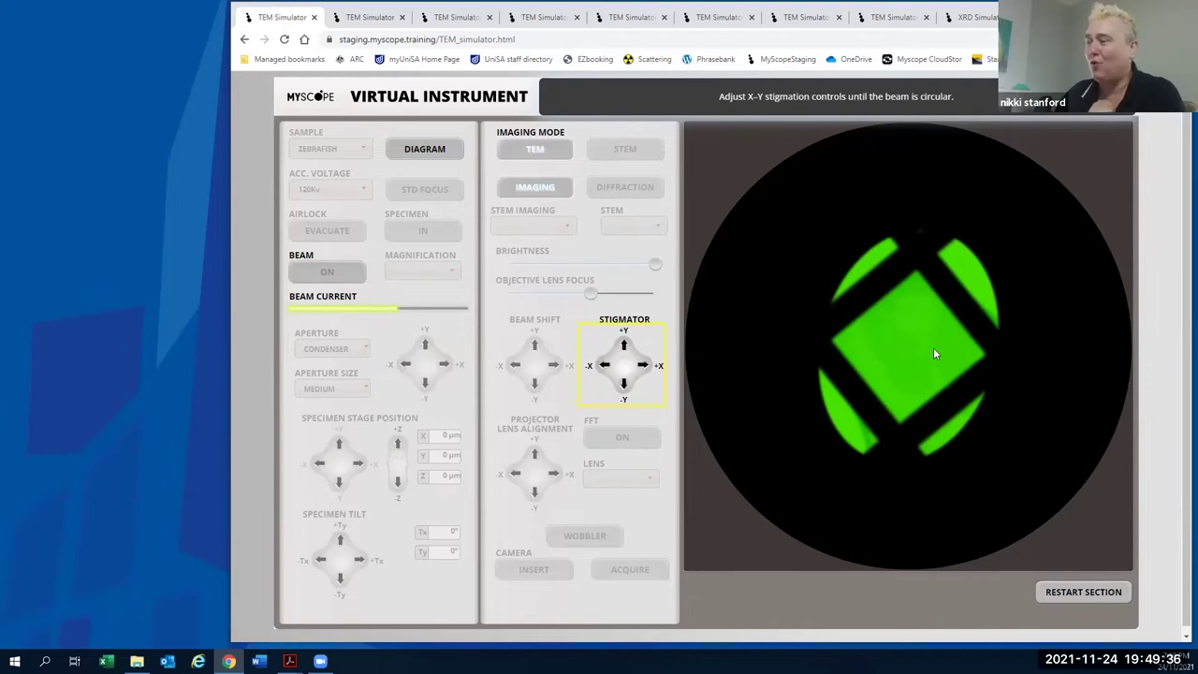
Correct stigmation so the beam is circular, then spread it across the field with brightness
{"action": "left_click", "coordinate": [607, 368]}
{"action": "left_click_drag", "start_coordinate": [644, 367], "coordinate": [645, 367]}
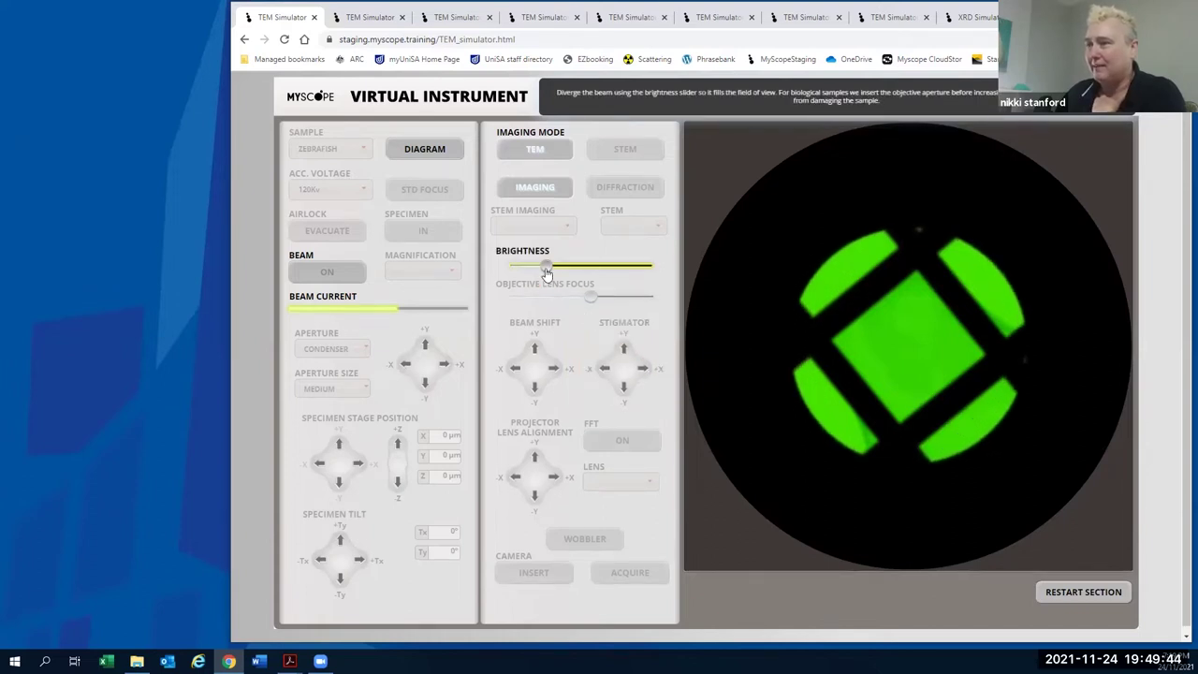
{"action": "left_click_drag", "start_coordinate": [550, 267], "coordinate": [655, 267]}
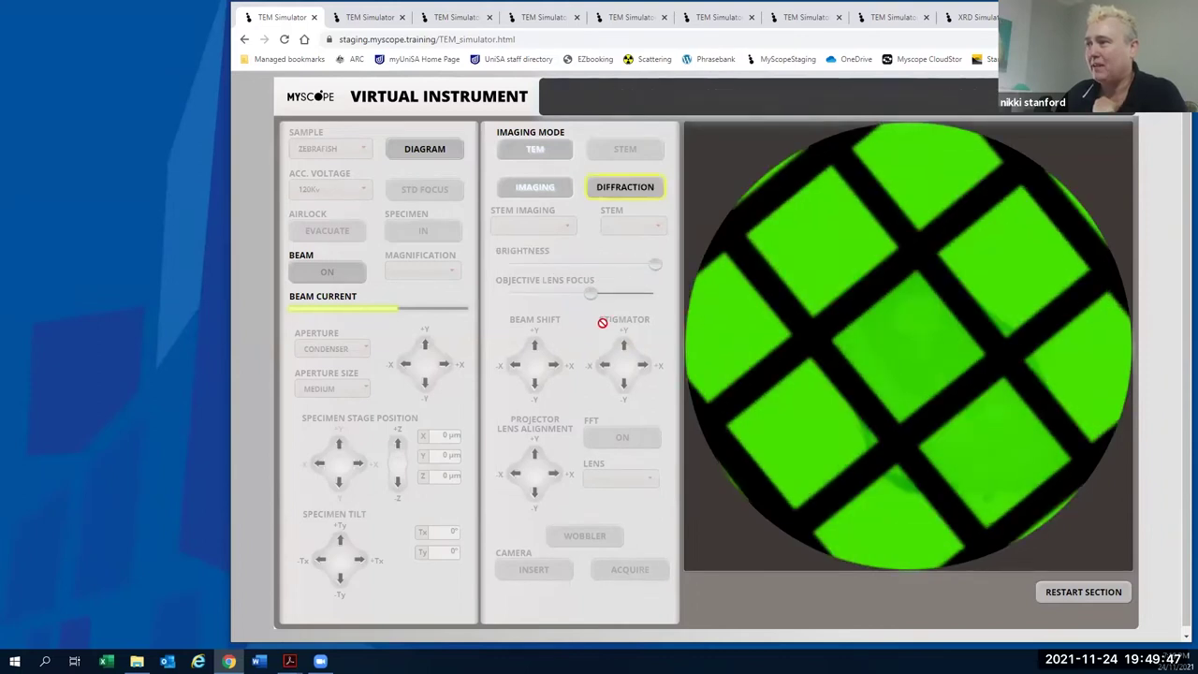
Switch to diffraction, insert the objective aperture and centre it around the bright spot
{"action": "left_click", "coordinate": [630, 190]}
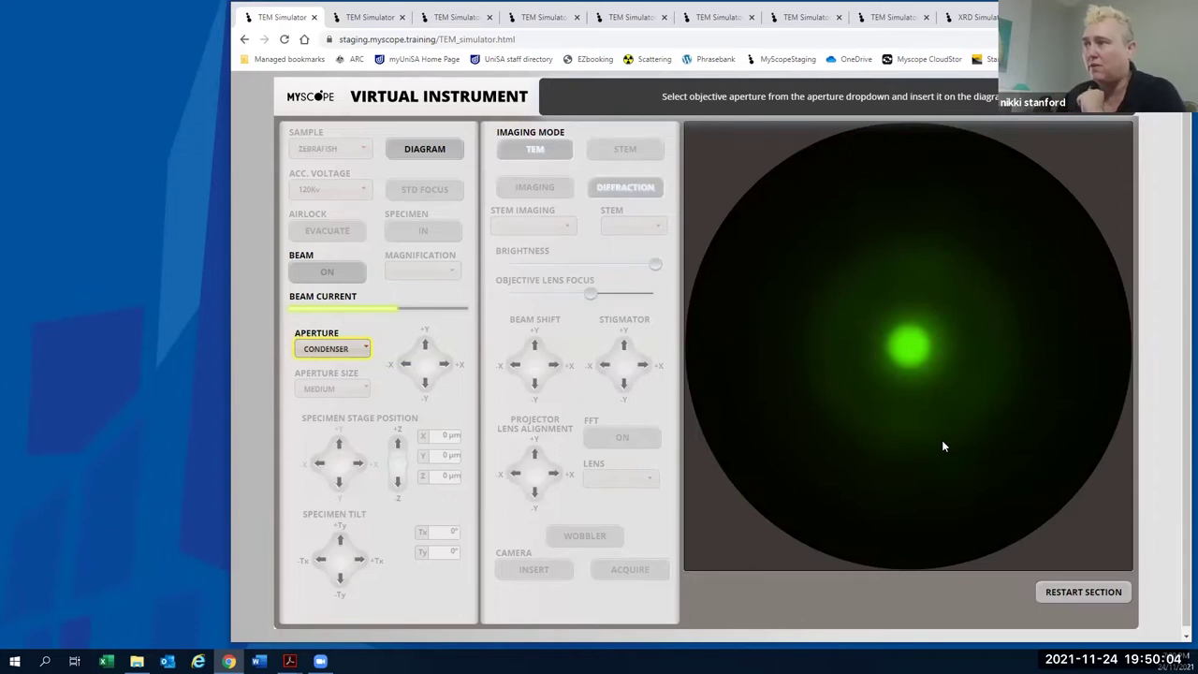
{"action": "left_click", "coordinate": [362, 359]}
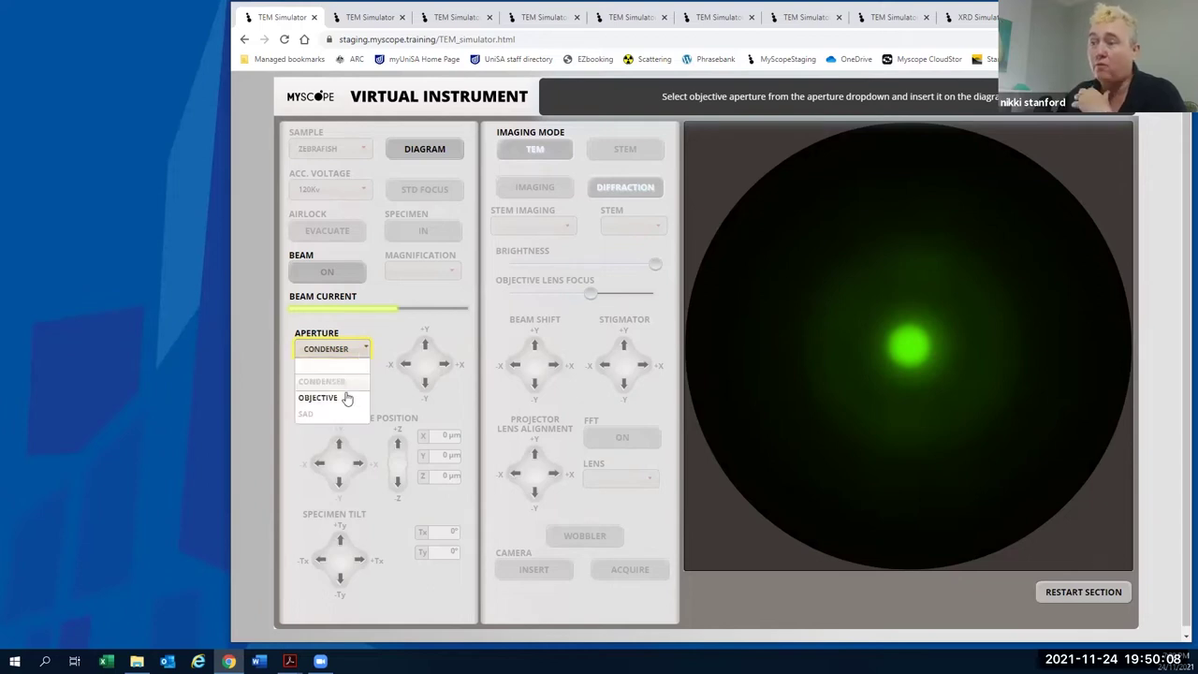
{"action": "left_click", "coordinate": [346, 398]}
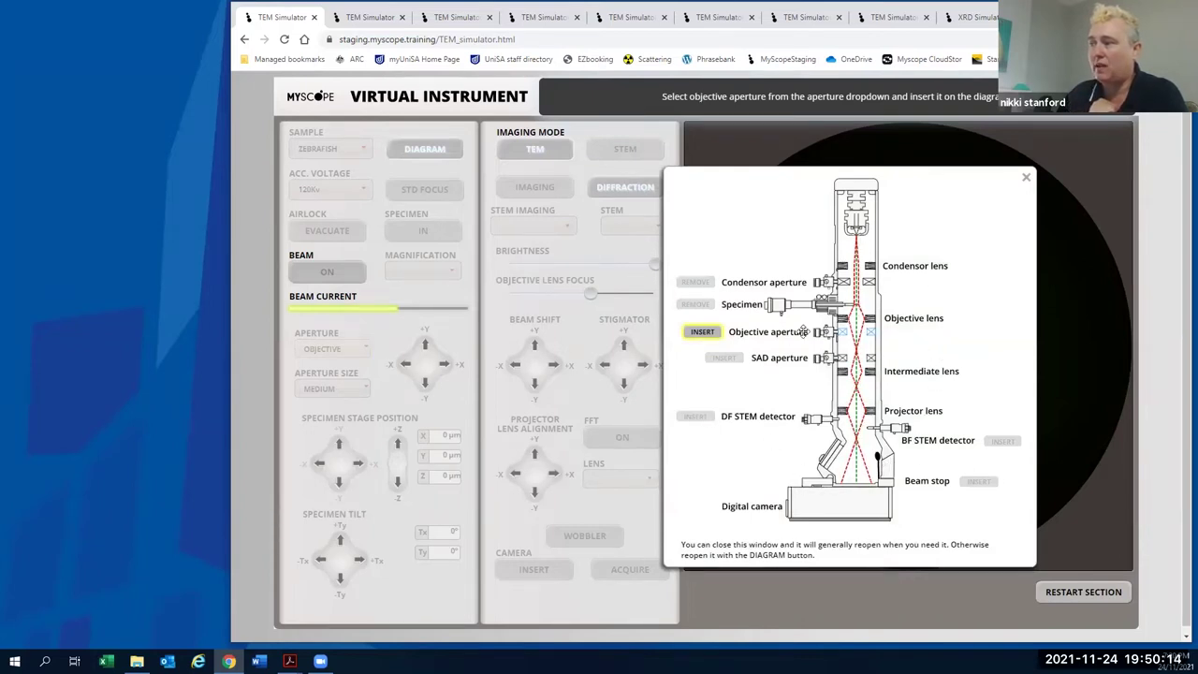
{"action": "left_click", "coordinate": [702, 335]}
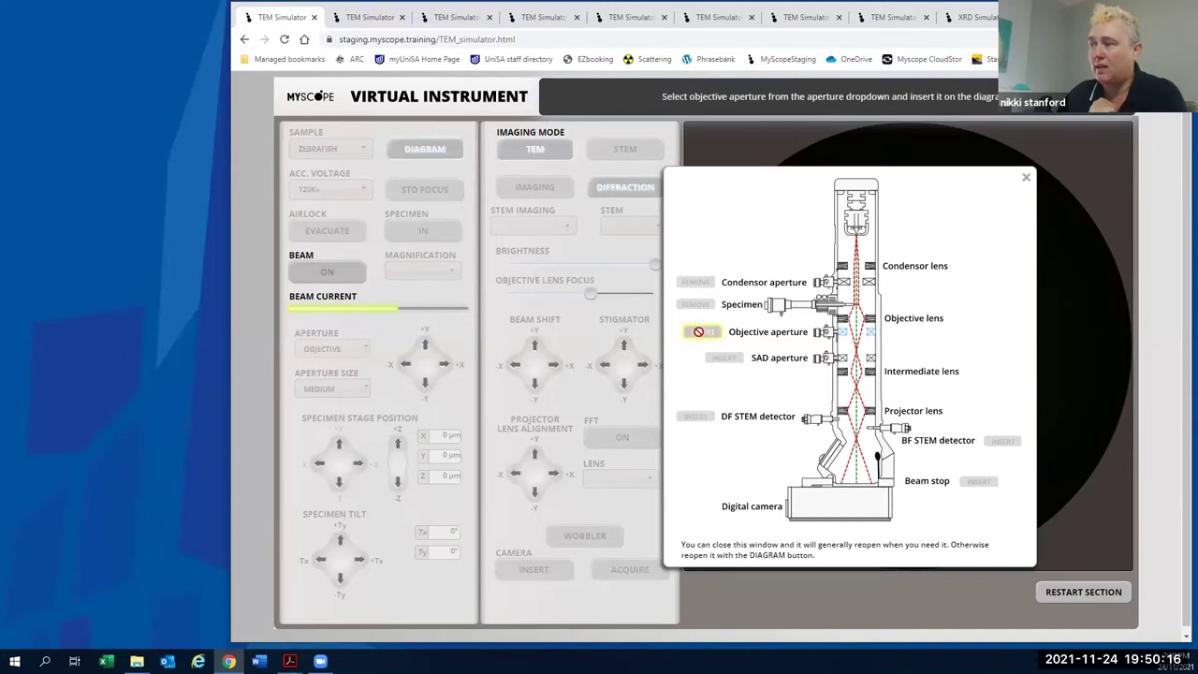
{"action": "left_click", "coordinate": [1026, 176]}
{"action": "left_click", "coordinate": [425, 348]}
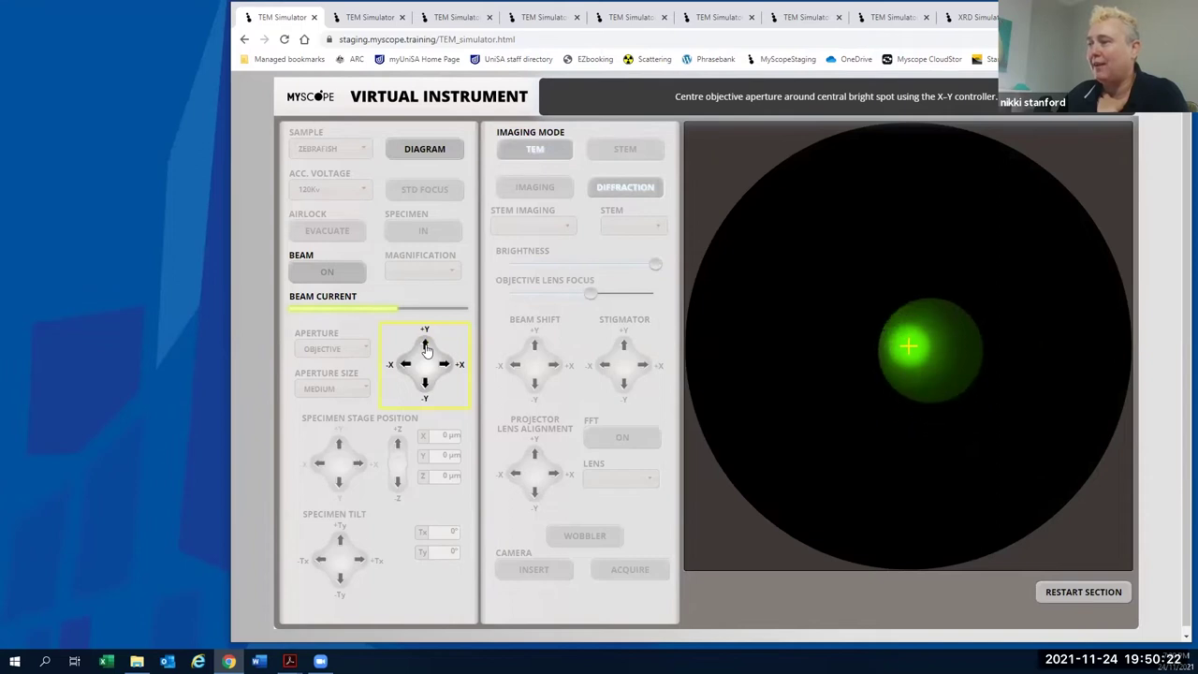
{"action": "left_click", "coordinate": [404, 368]}
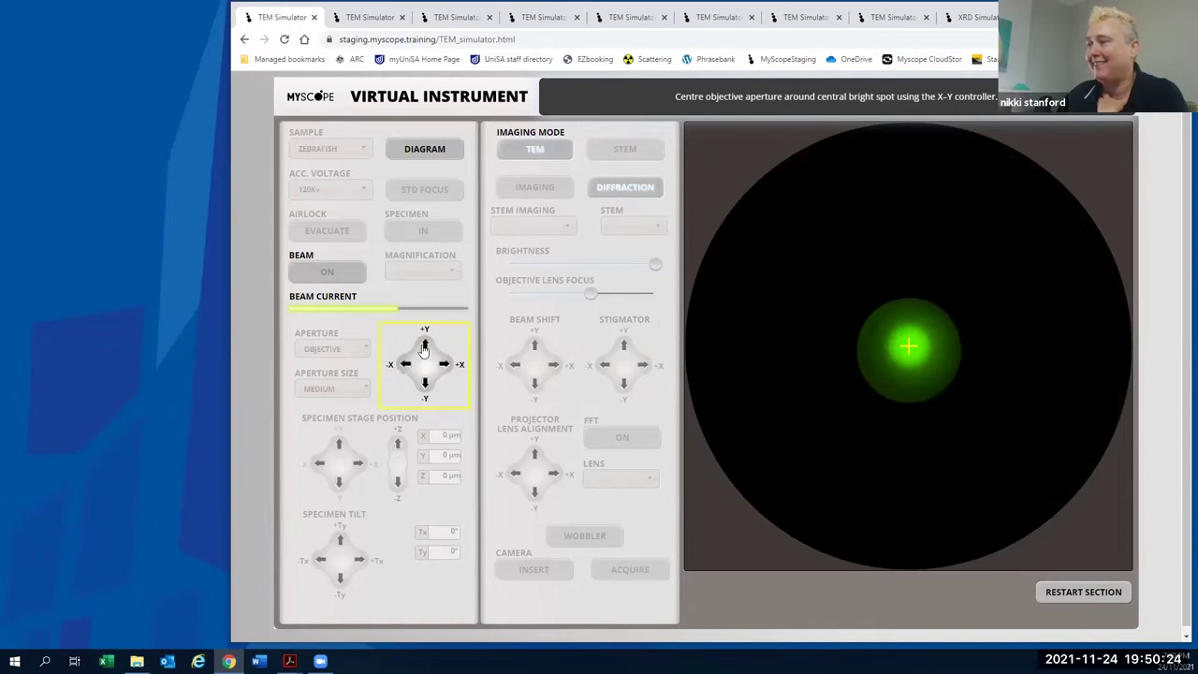
Image at LOW magnification, run the wobbler, and lower stage Z to -15 µm to focus
{"action": "left_click", "coordinate": [548, 183]}
{"action": "left_click", "coordinate": [452, 272]}
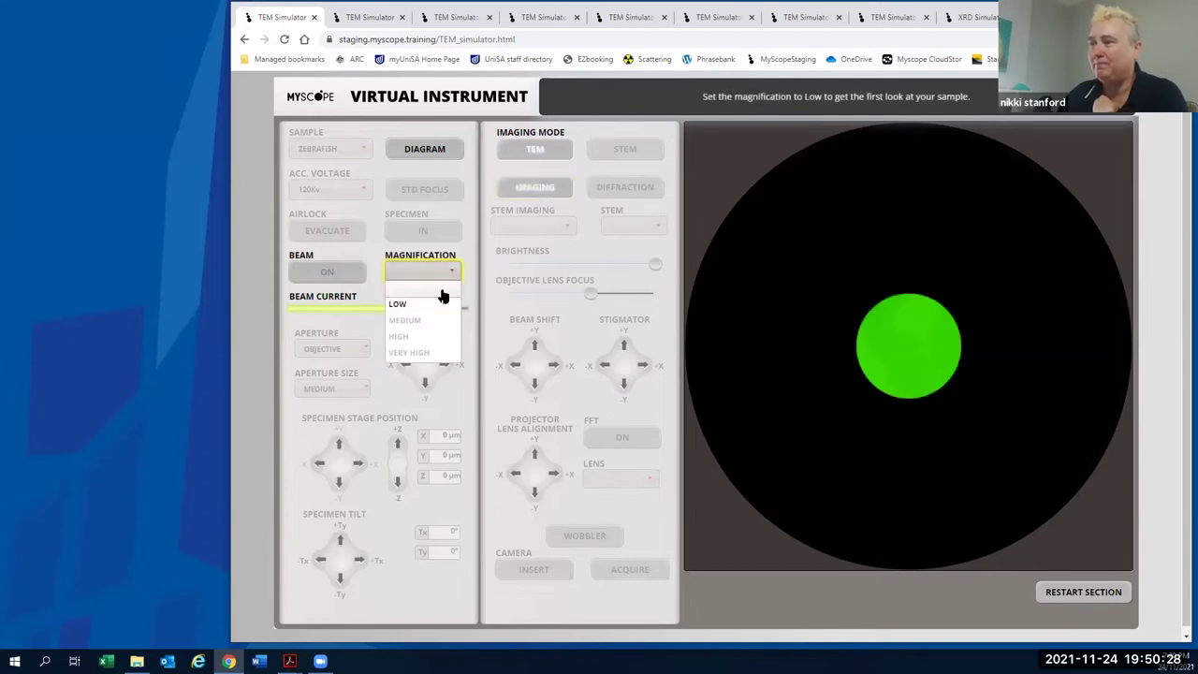
{"action": "left_click", "coordinate": [435, 304]}
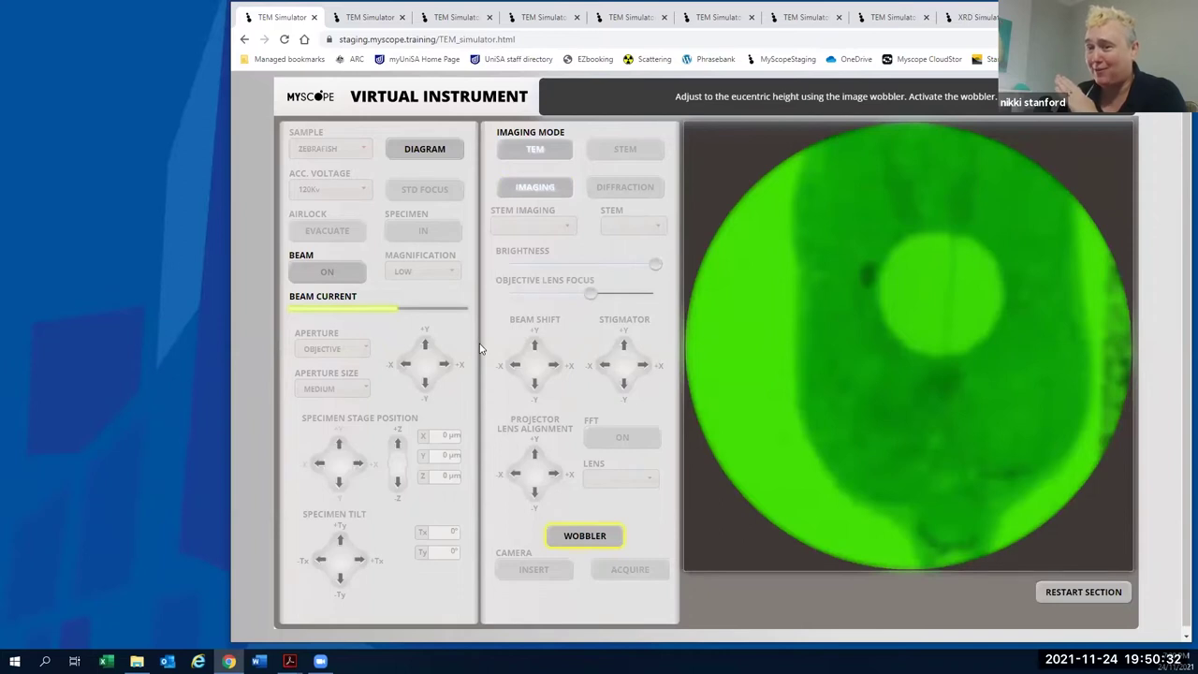
{"action": "left_click", "coordinate": [585, 536]}
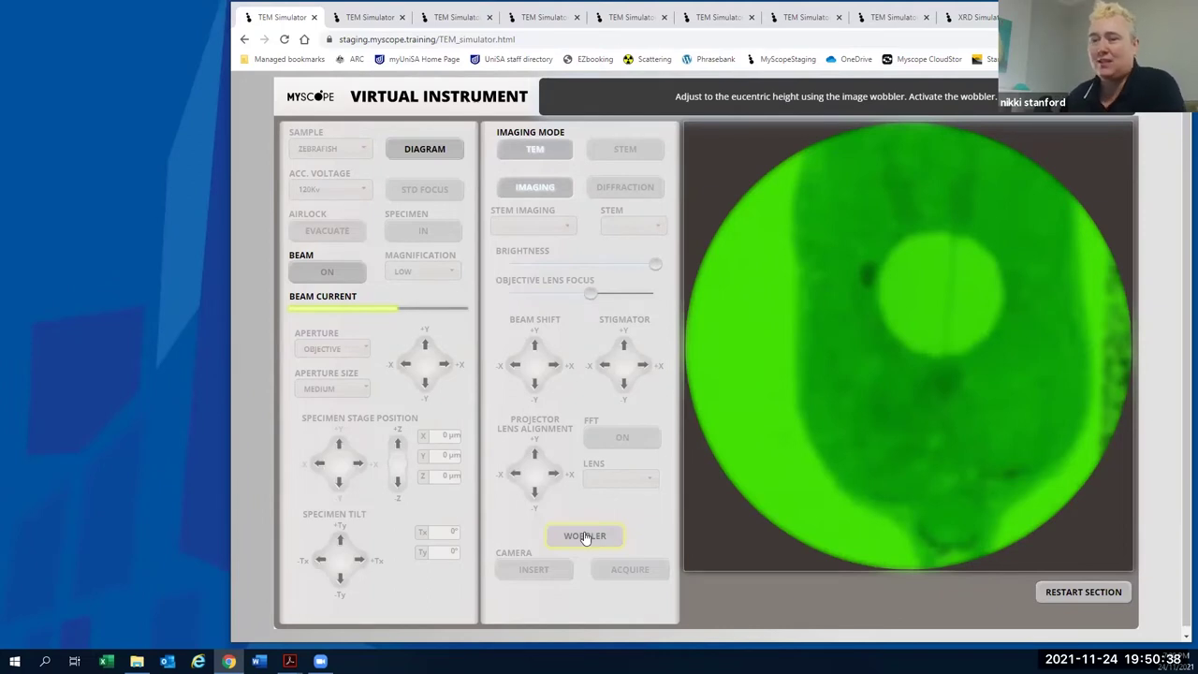
{"action": "left_click", "coordinate": [584, 536]}
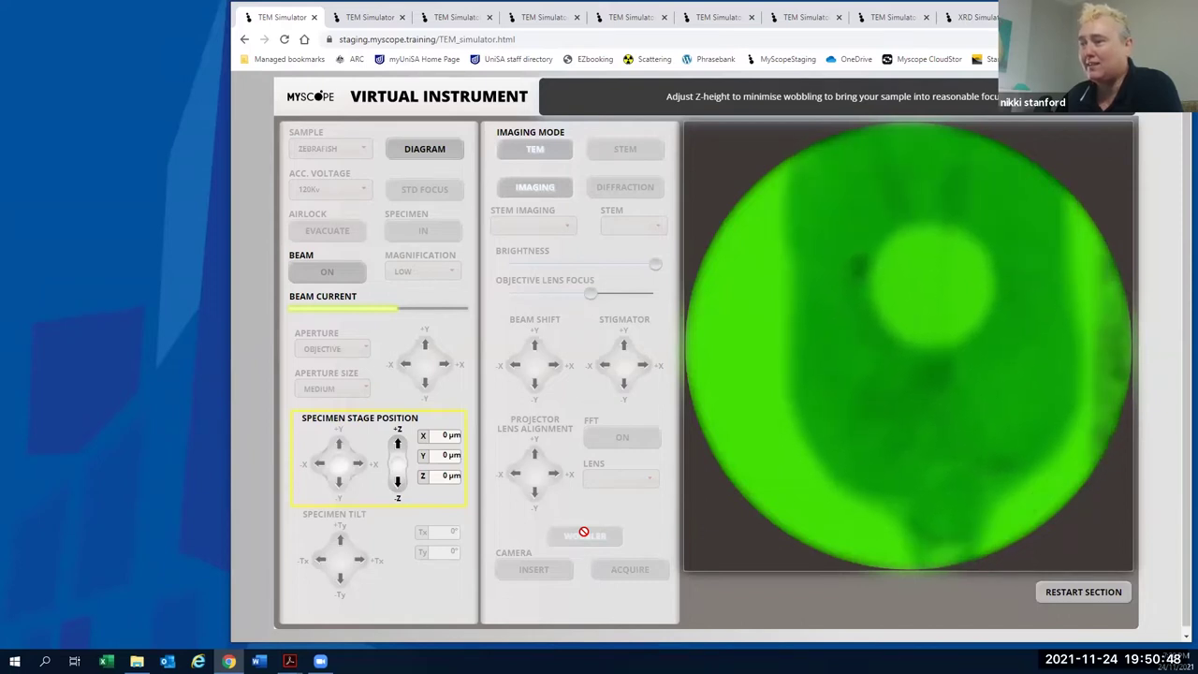
{"action": "left_click", "coordinate": [398, 482]}
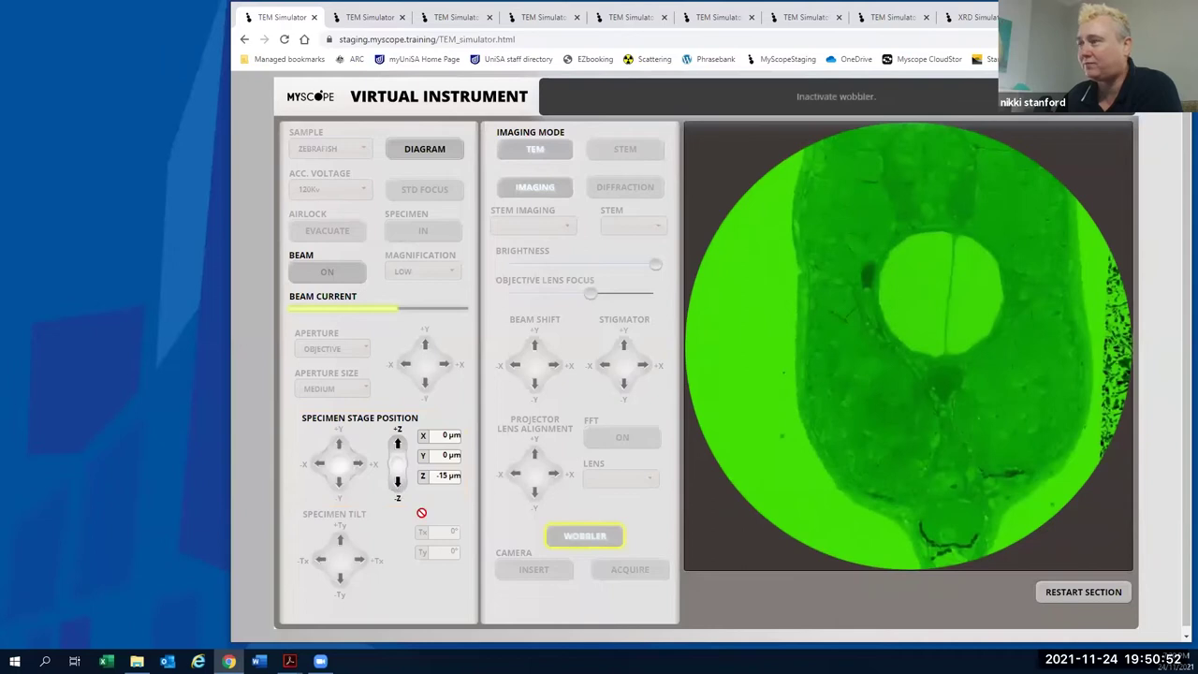
Turn the wobbler off and move the stage +Y to 27.0 µm onto the blue circle
{"action": "left_click", "coordinate": [590, 534]}
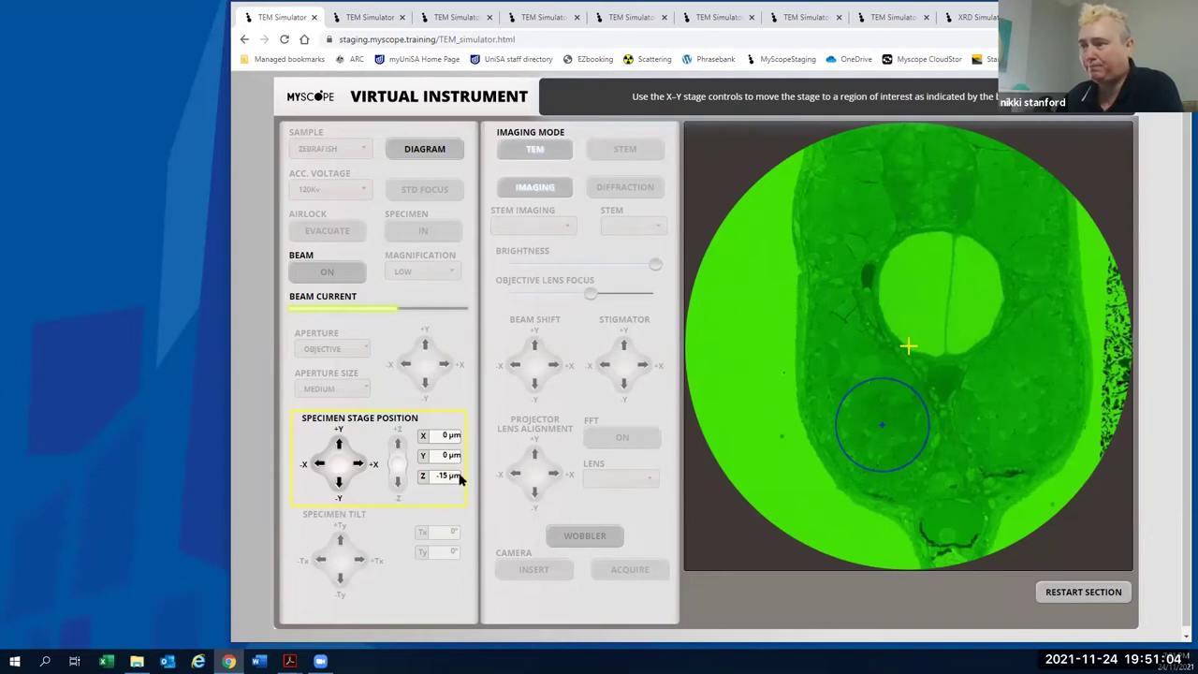
{"action": "left_click", "coordinate": [340, 448]}
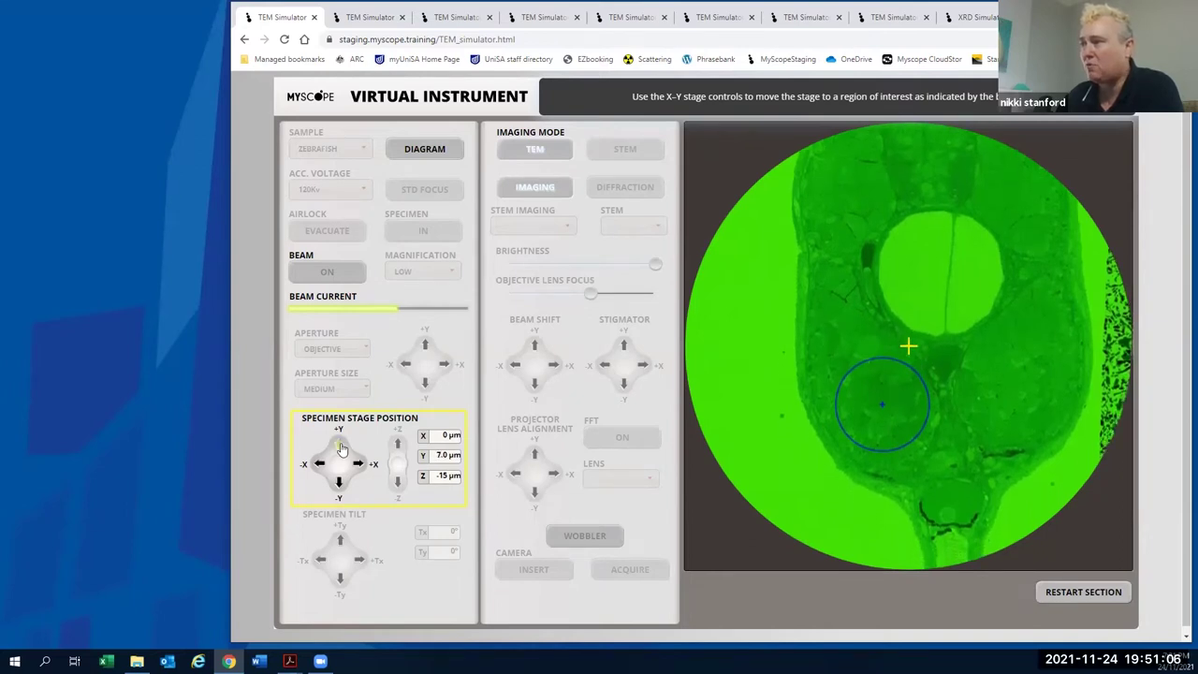
{"action": "left_click_drag", "start_coordinate": [341, 450], "coordinate": [361, 463]}
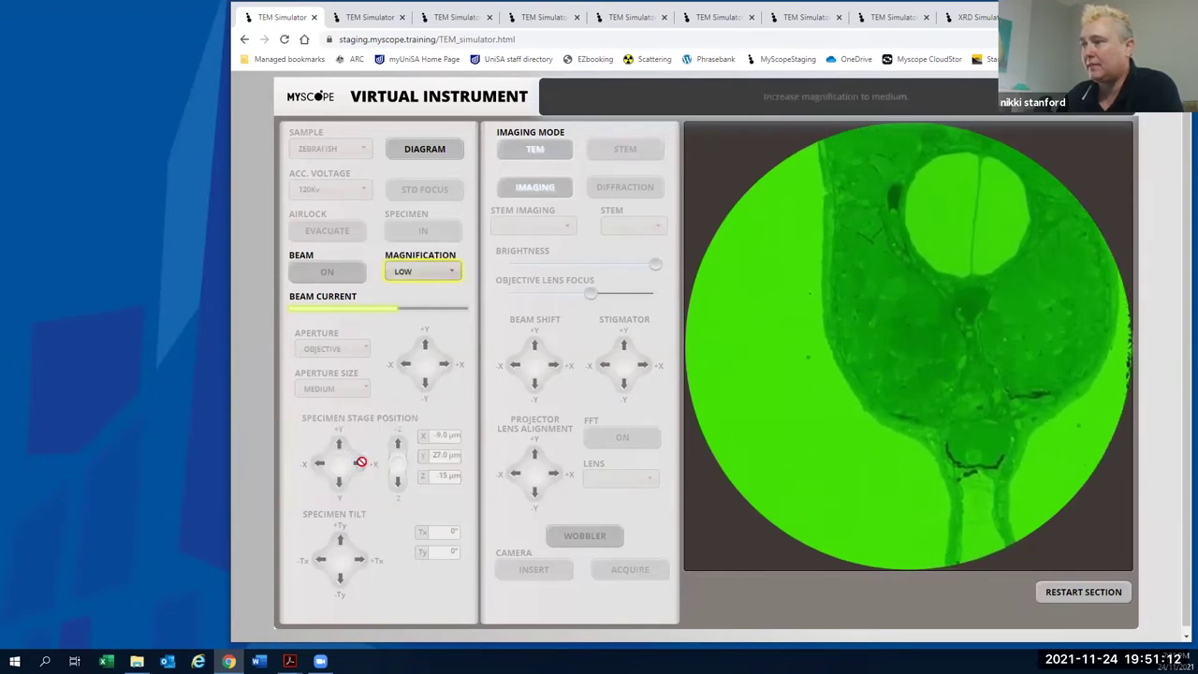
Raise magnification to MEDIUM and switch to the second simulator tab
{"action": "left_click", "coordinate": [450, 272]}
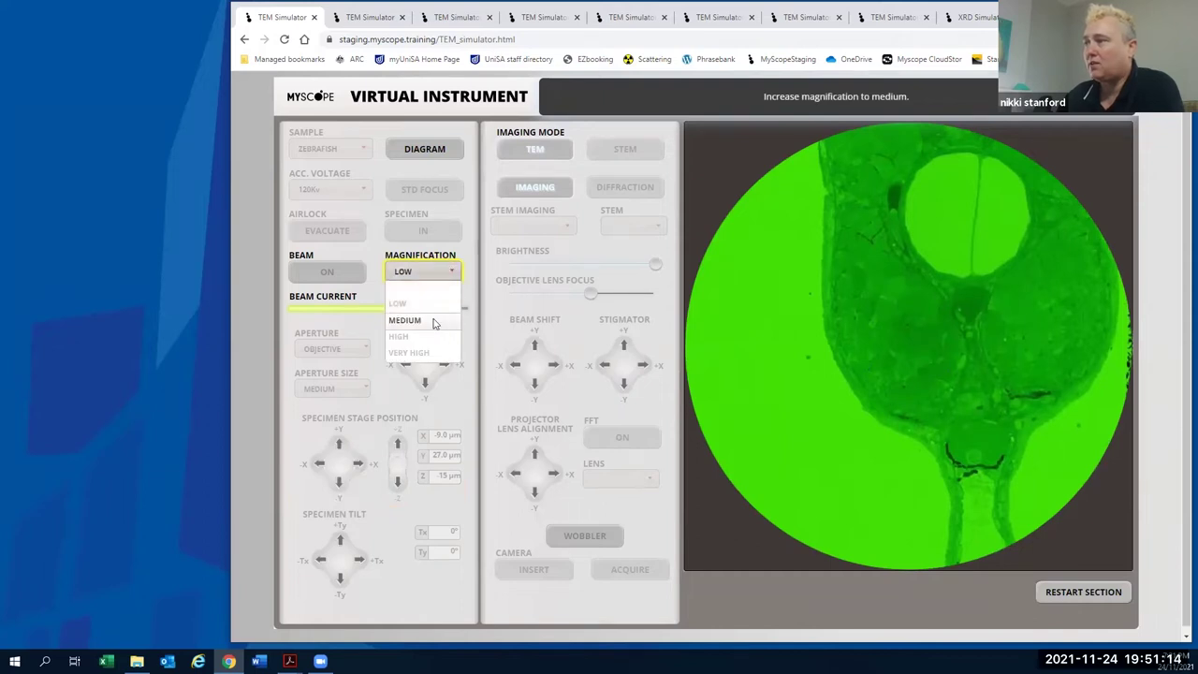
{"action": "left_click", "coordinate": [433, 321]}
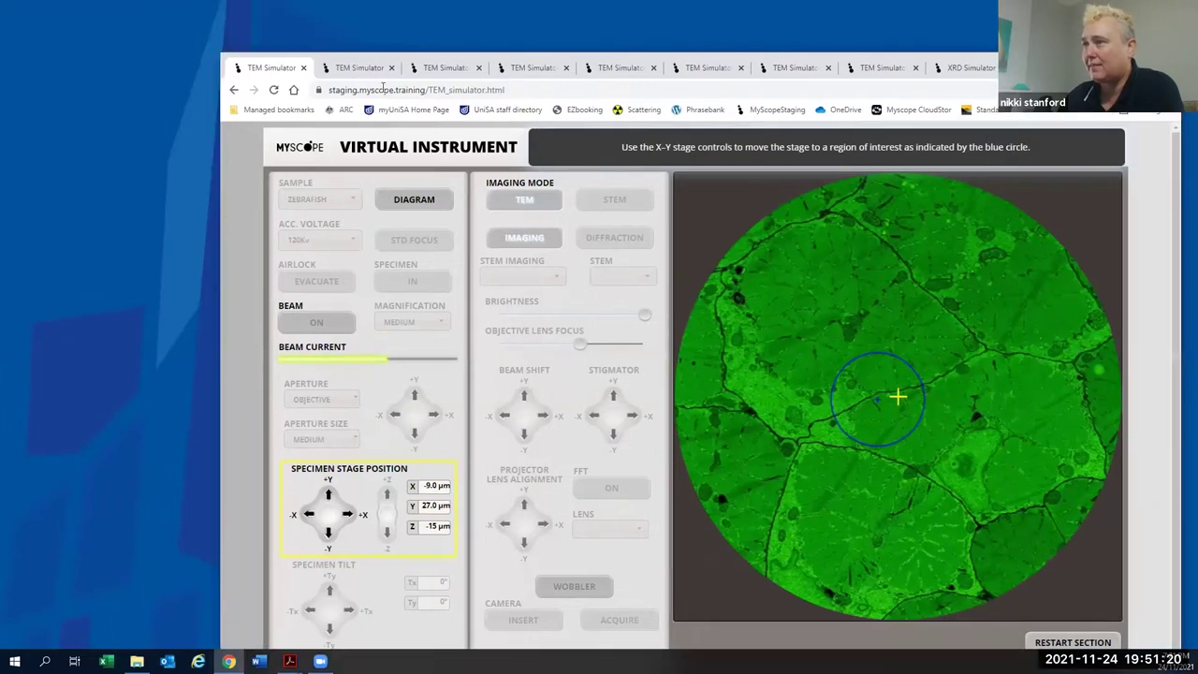
{"action": "left_click", "coordinate": [358, 69]}
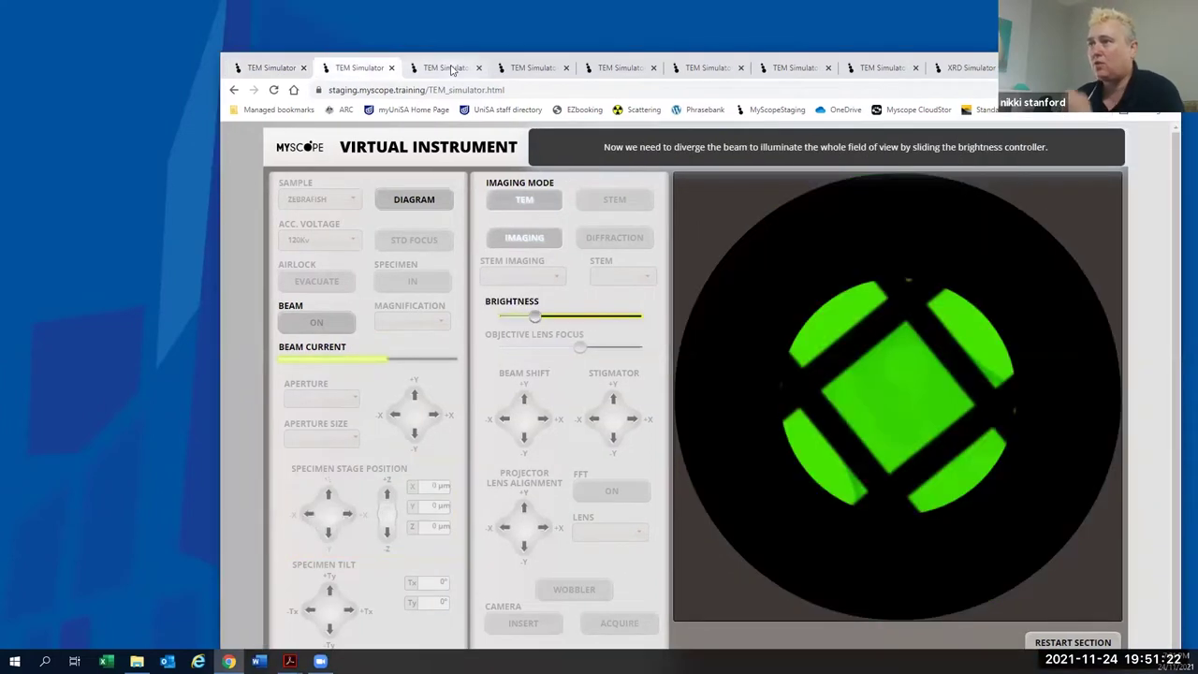
Step through the third, fourth and fifth TEM Simulator tabs in turn
{"action": "left_click", "coordinate": [447, 69]}
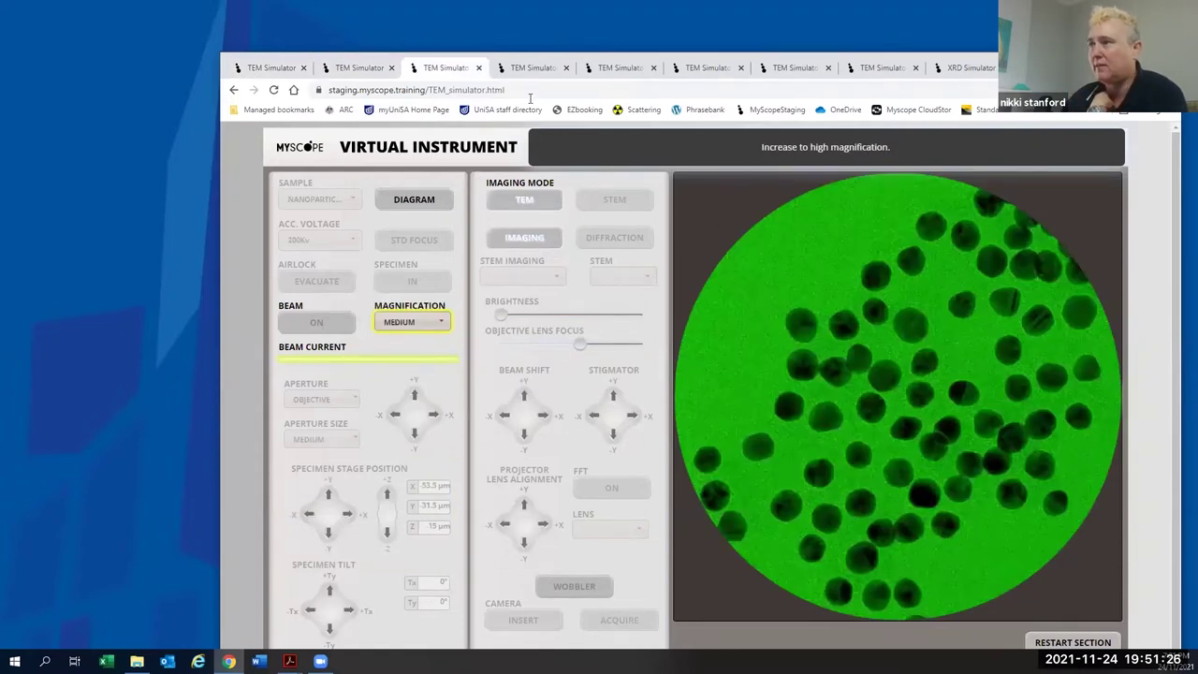
{"action": "left_click", "coordinate": [527, 68]}
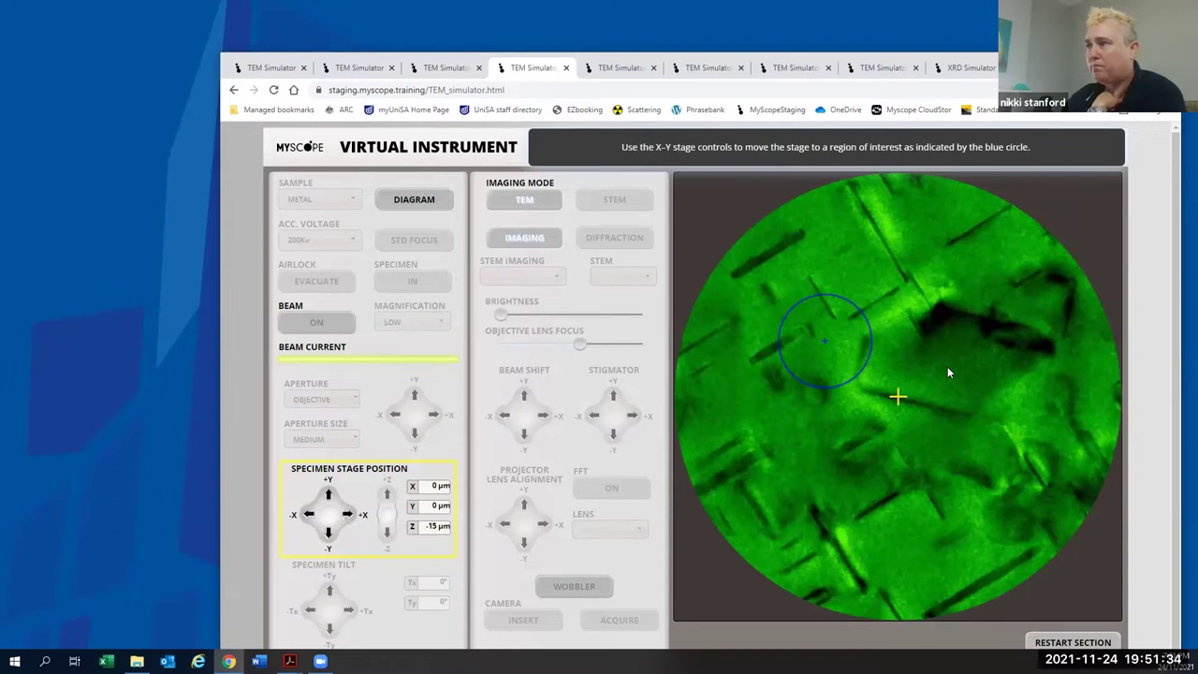
{"action": "left_click", "coordinate": [618, 68]}
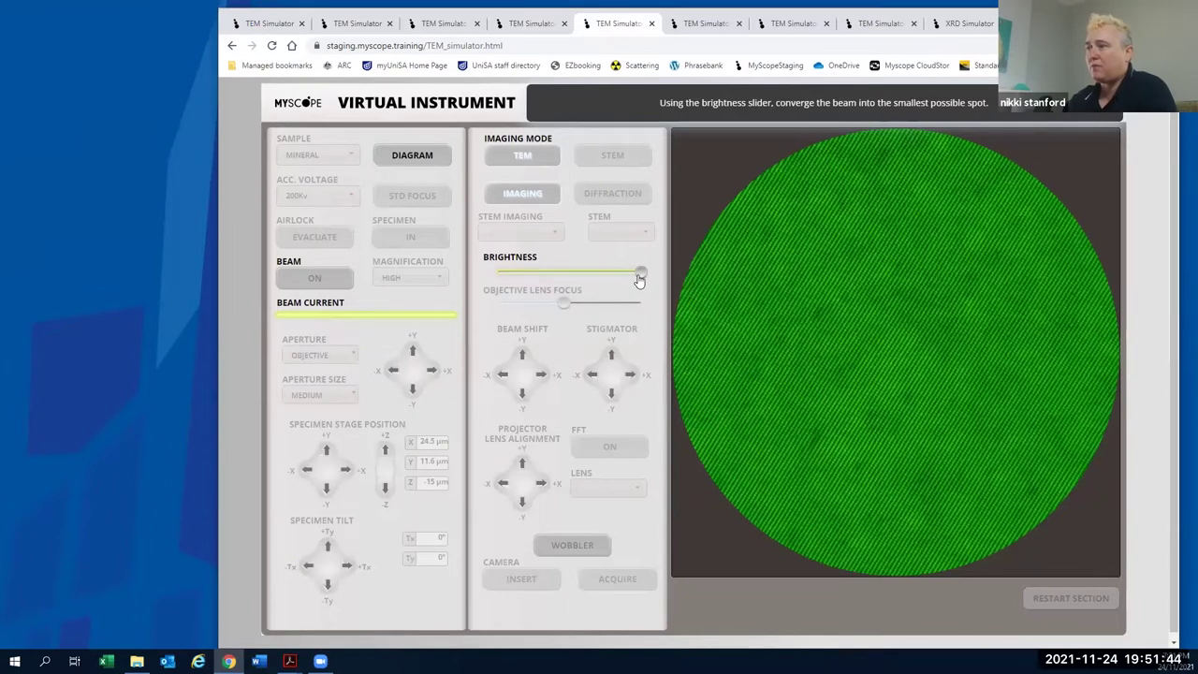
Converge the beam, tilt the mineral to Tx 0.5°, Ty 1.3° in diffraction, then restore imaging
{"action": "left_click_drag", "start_coordinate": [639, 277], "coordinate": [568, 286]}
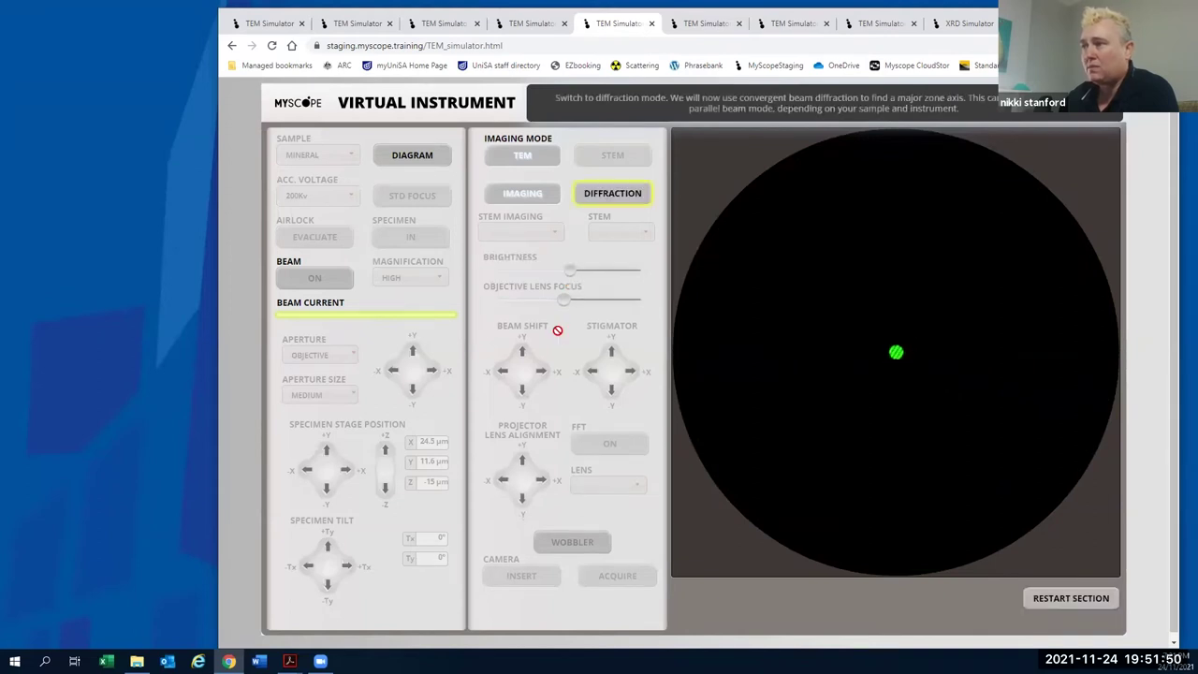
{"action": "left_click", "coordinate": [603, 193]}
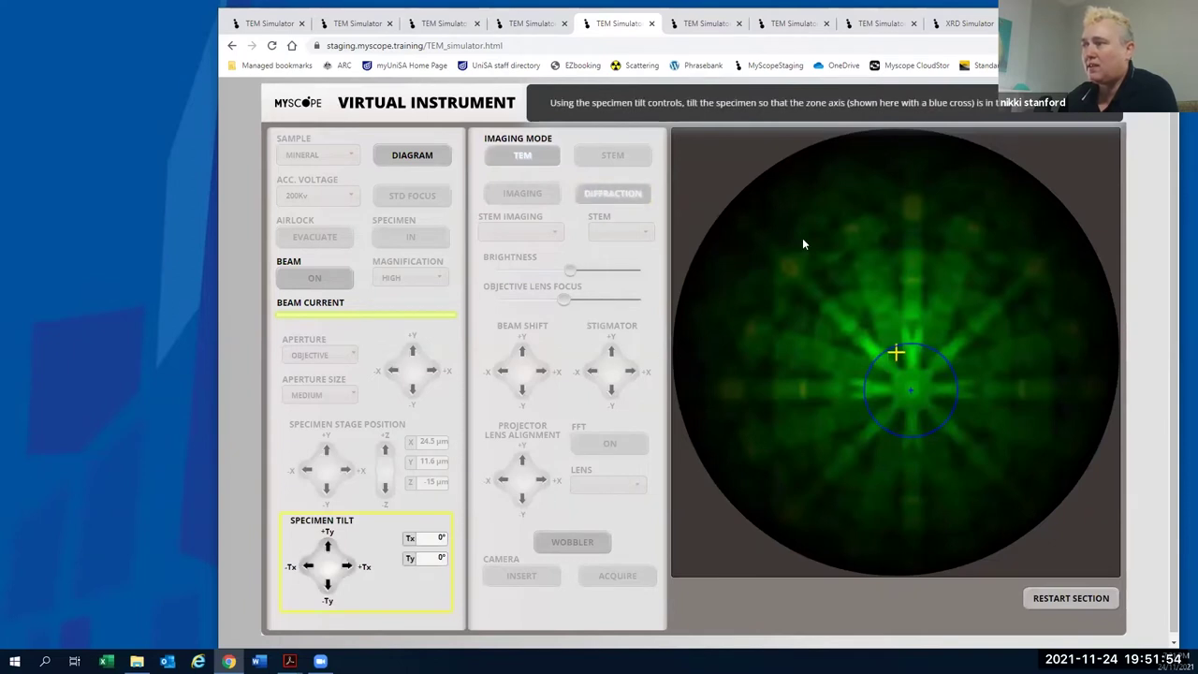
{"action": "left_click", "coordinate": [327, 549]}
{"action": "left_click", "coordinate": [327, 548]}
{"action": "left_click", "coordinate": [328, 547]}
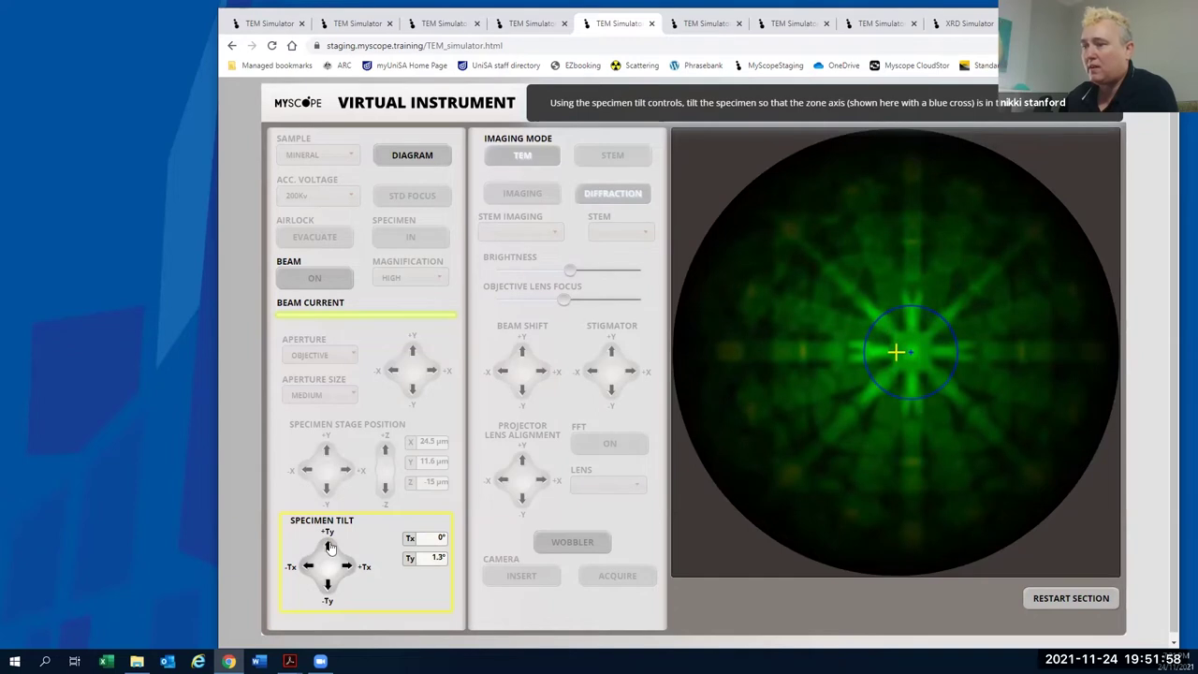
{"action": "left_click", "coordinate": [306, 565]}
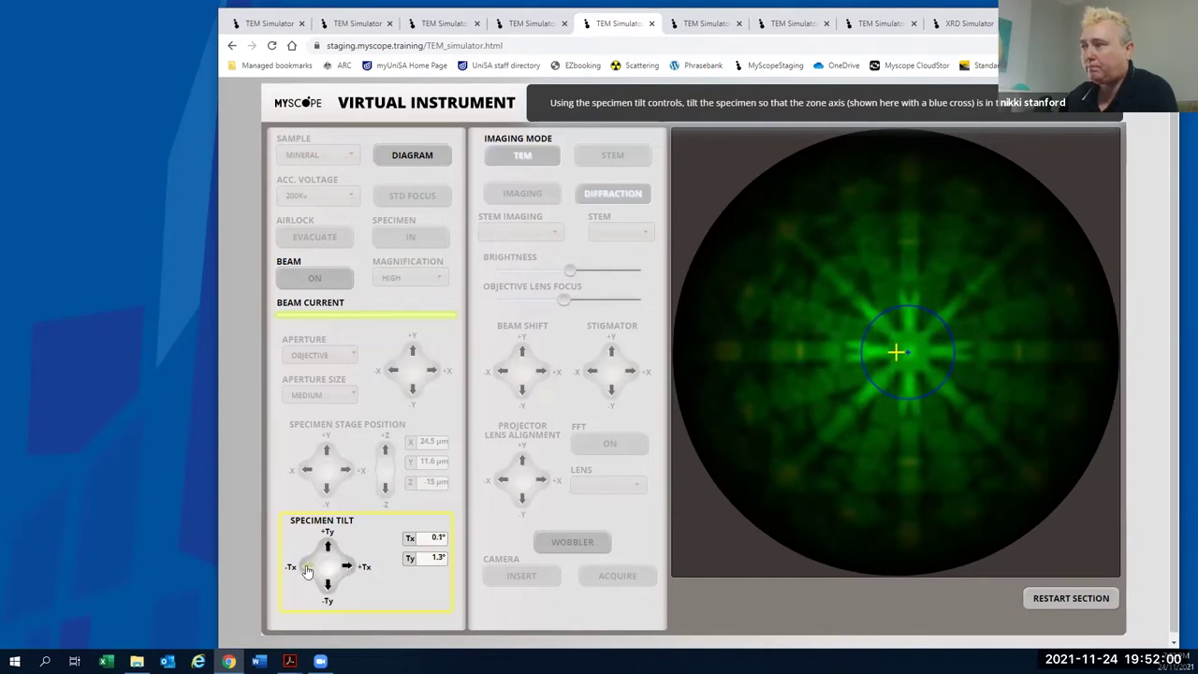
{"action": "left_click", "coordinate": [542, 192]}
{"action": "left_click_drag", "start_coordinate": [569, 271], "coordinate": [648, 270]}
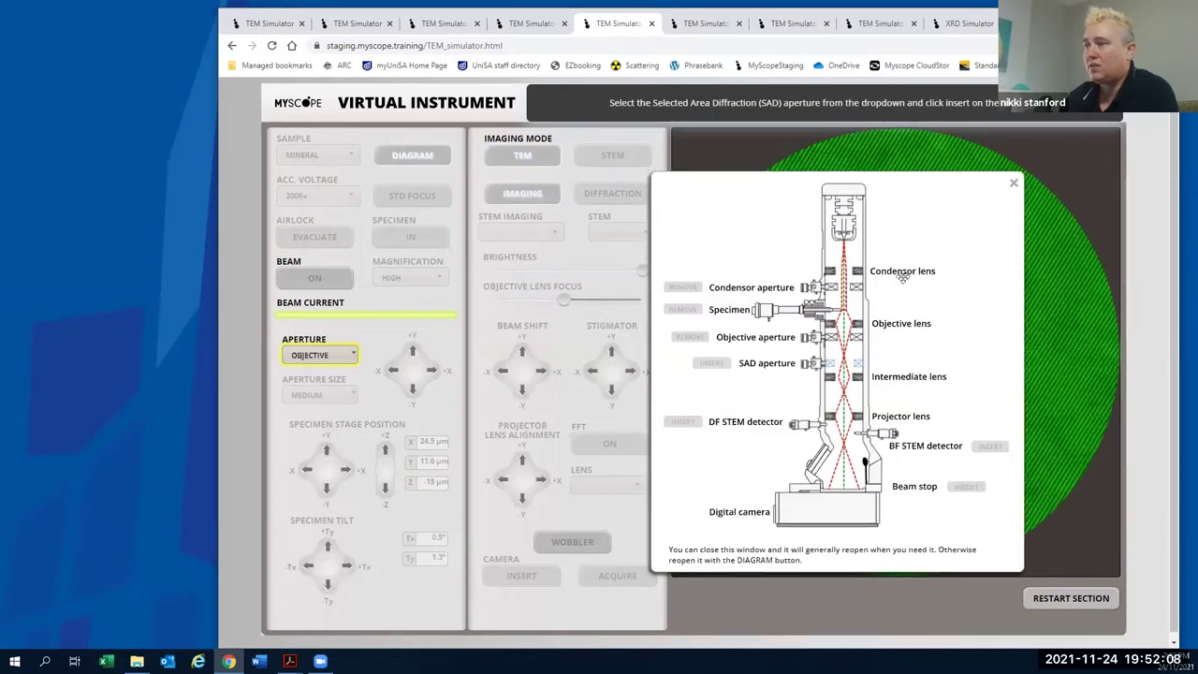
Insert the SAD aperture, centre it over the region, and switch to the diffraction spot pattern
{"action": "left_click", "coordinate": [353, 361]}
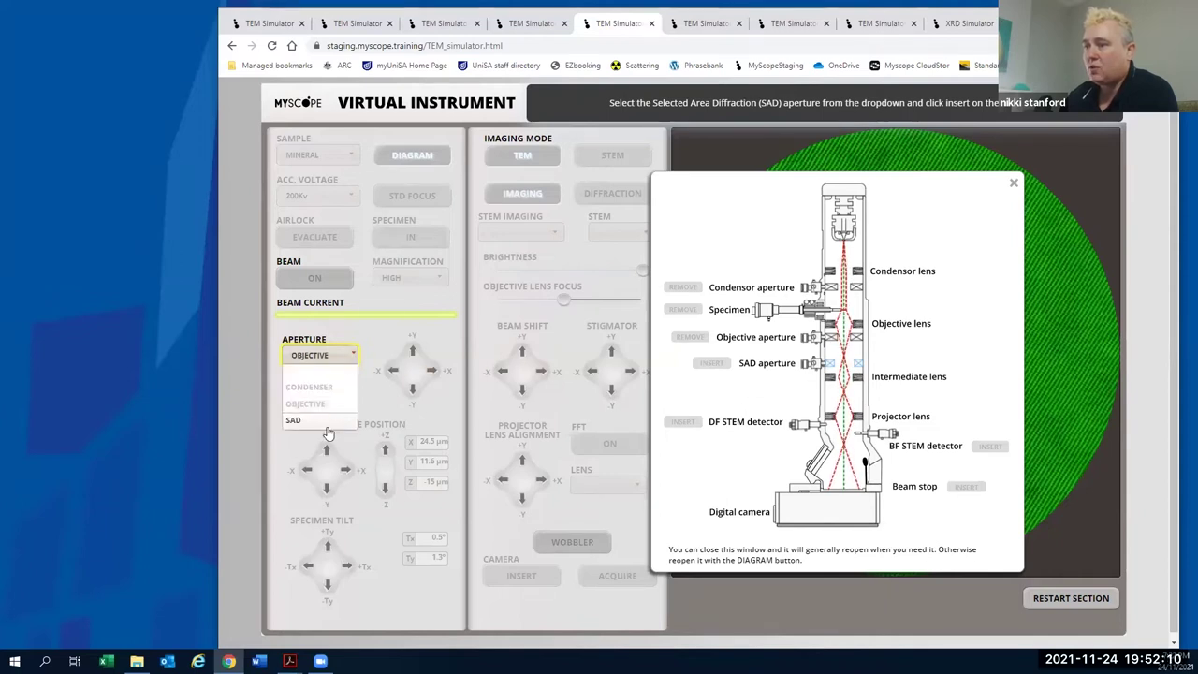
{"action": "left_click", "coordinate": [300, 419]}
{"action": "left_click", "coordinate": [708, 366]}
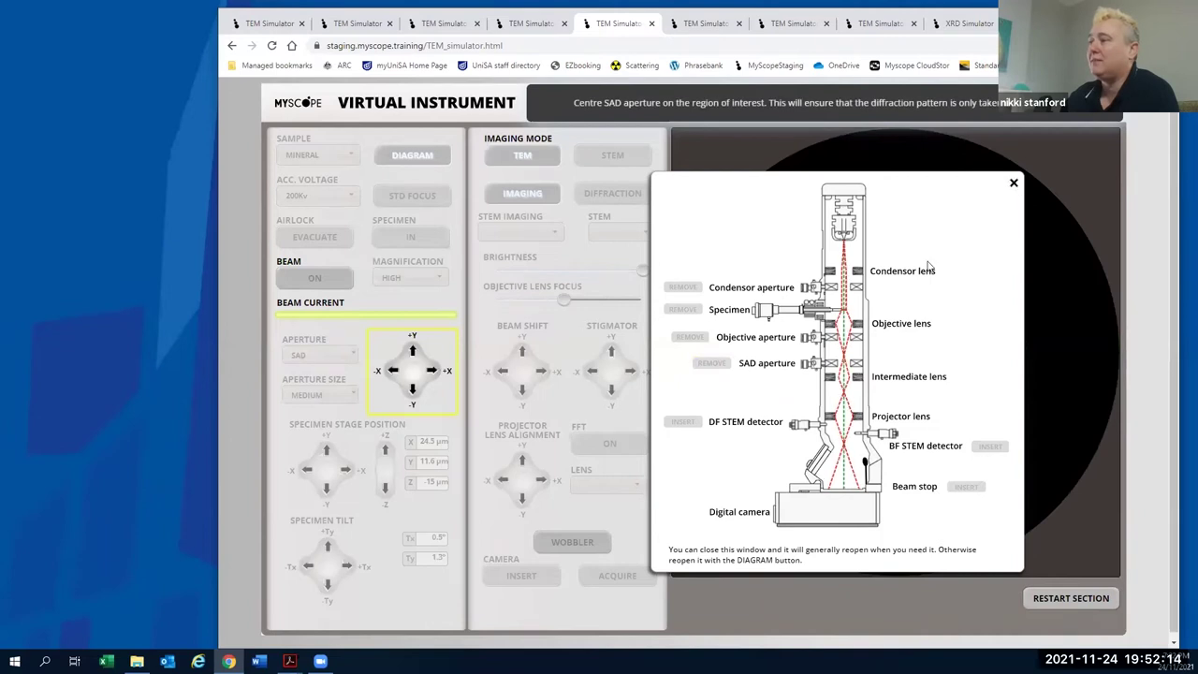
{"action": "left_click", "coordinate": [413, 354]}
{"action": "left_click", "coordinate": [413, 354]}
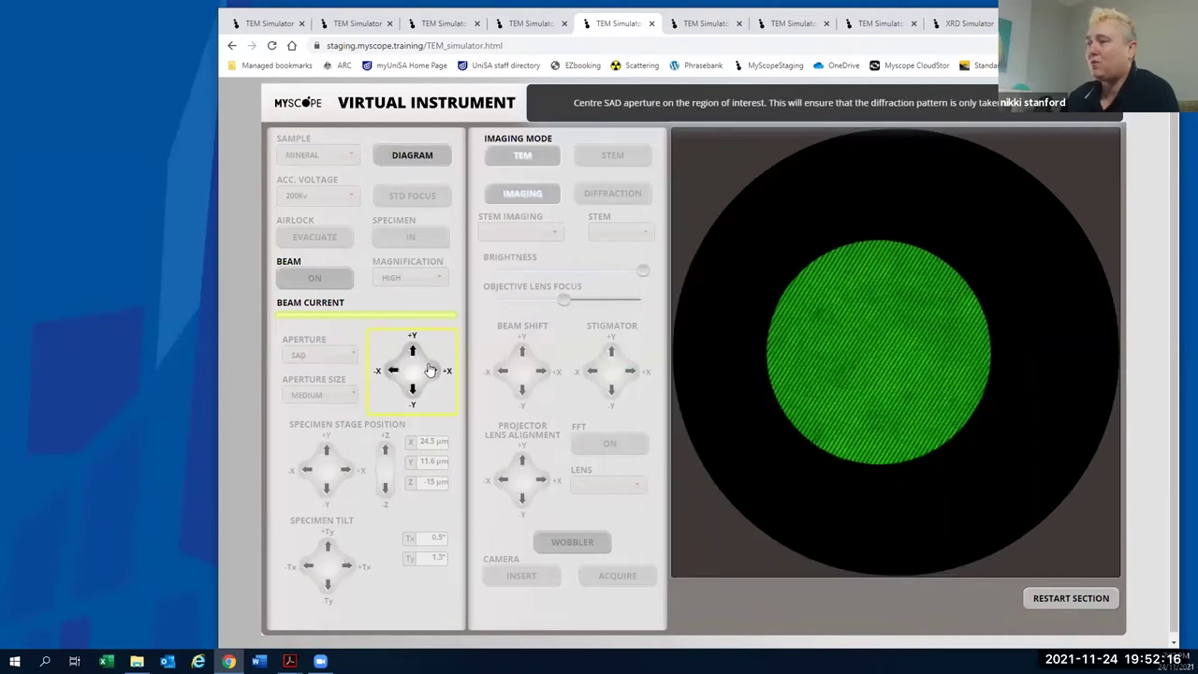
{"action": "left_click", "coordinate": [432, 371]}
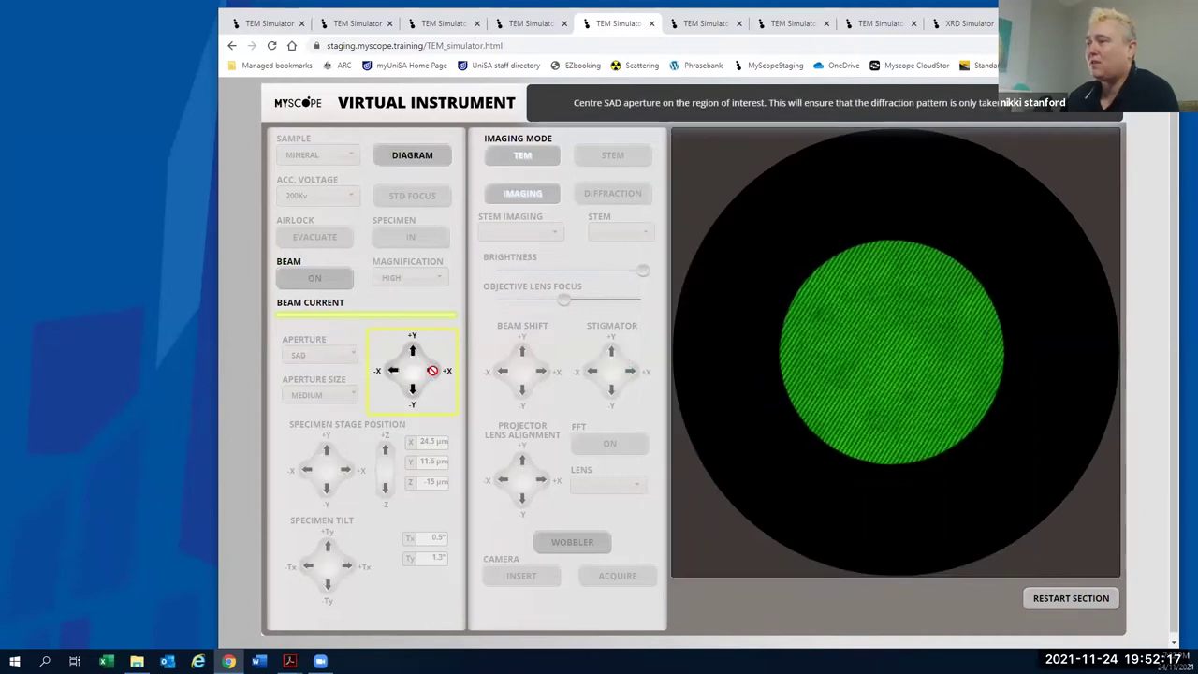
{"action": "left_click", "coordinate": [610, 192]}
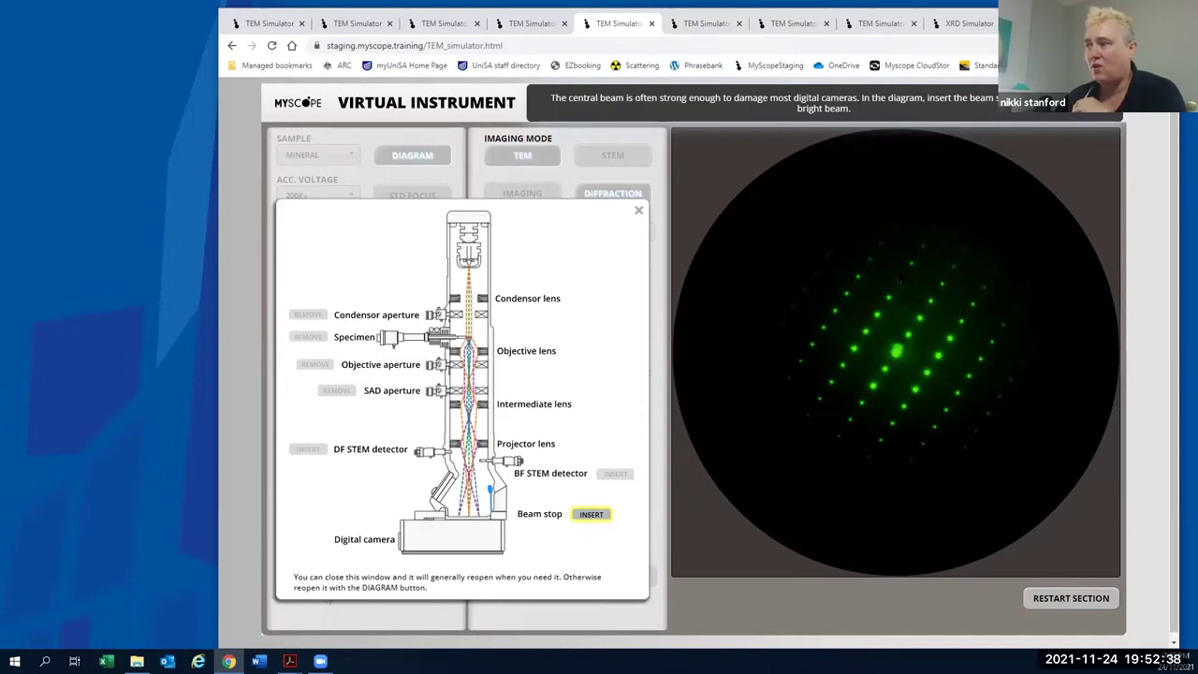
Insert the beam stop and camera, acquire the diffraction image as a jpg, and return to Basic Imaging
{"action": "left_click", "coordinate": [589, 516]}
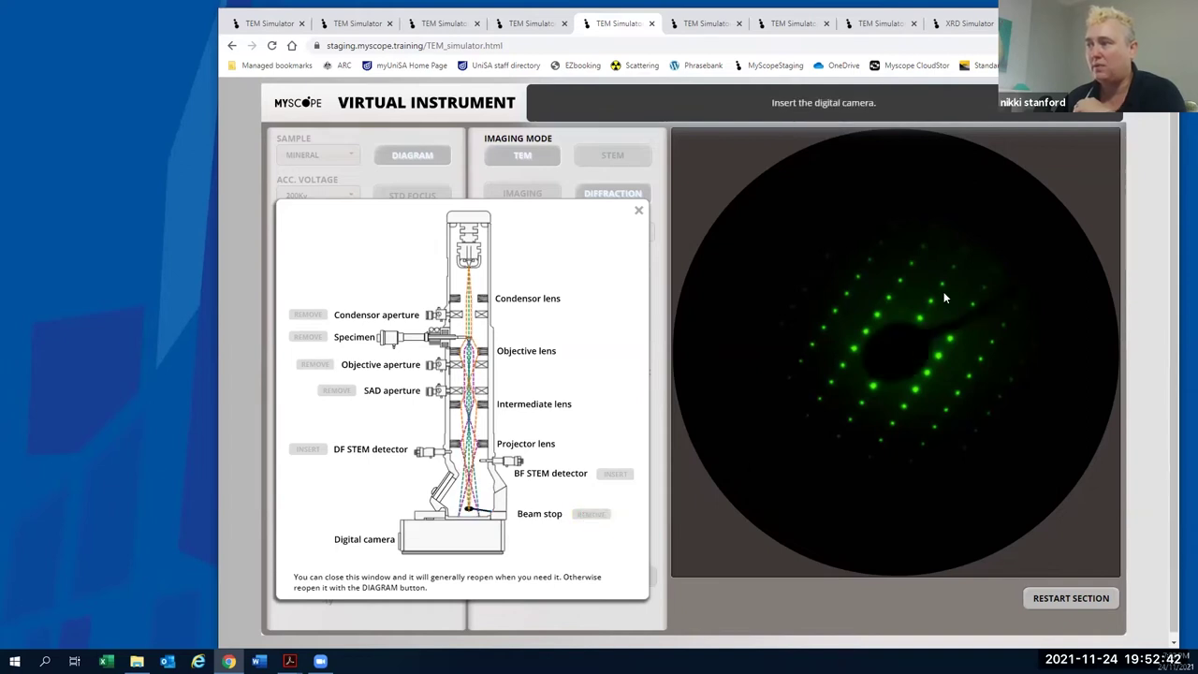
{"action": "left_click", "coordinate": [638, 210]}
{"action": "left_click", "coordinate": [546, 573]}
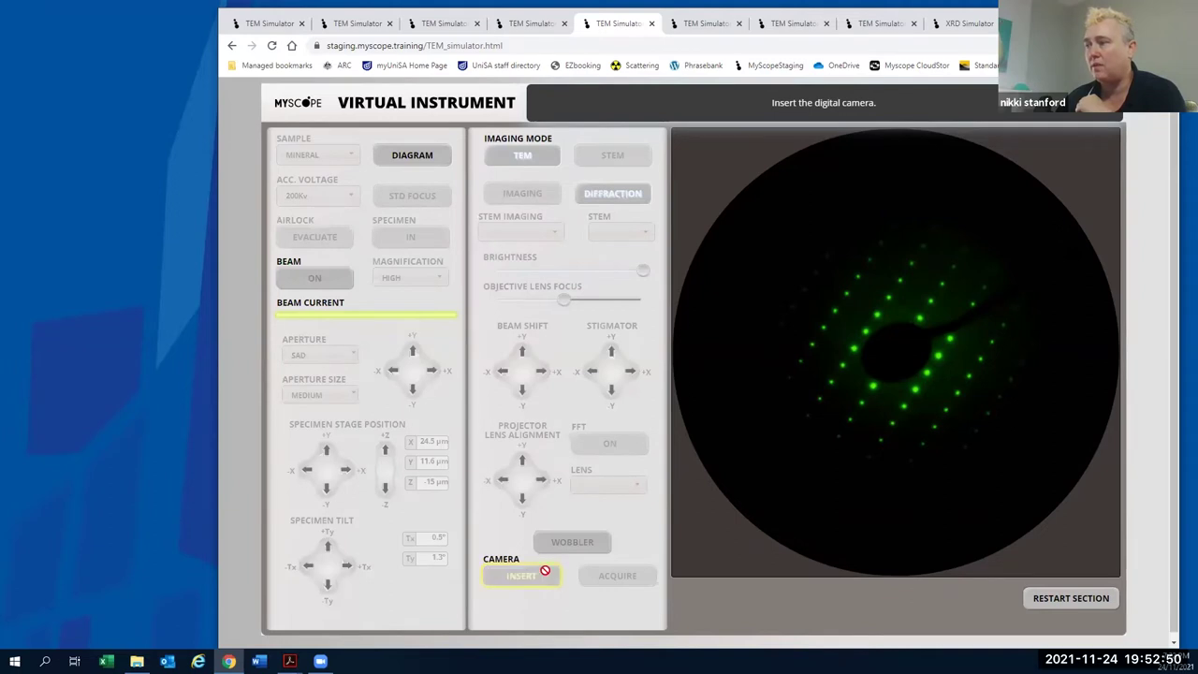
{"action": "left_click", "coordinate": [596, 579]}
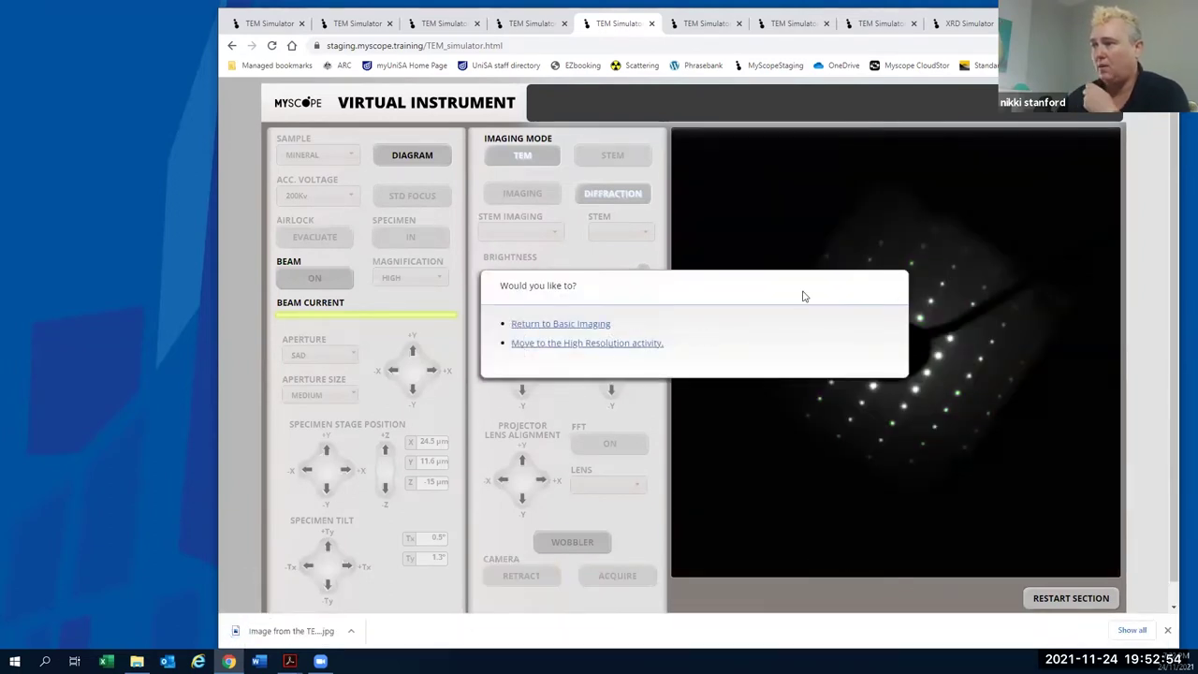
{"action": "left_click", "coordinate": [590, 324]}
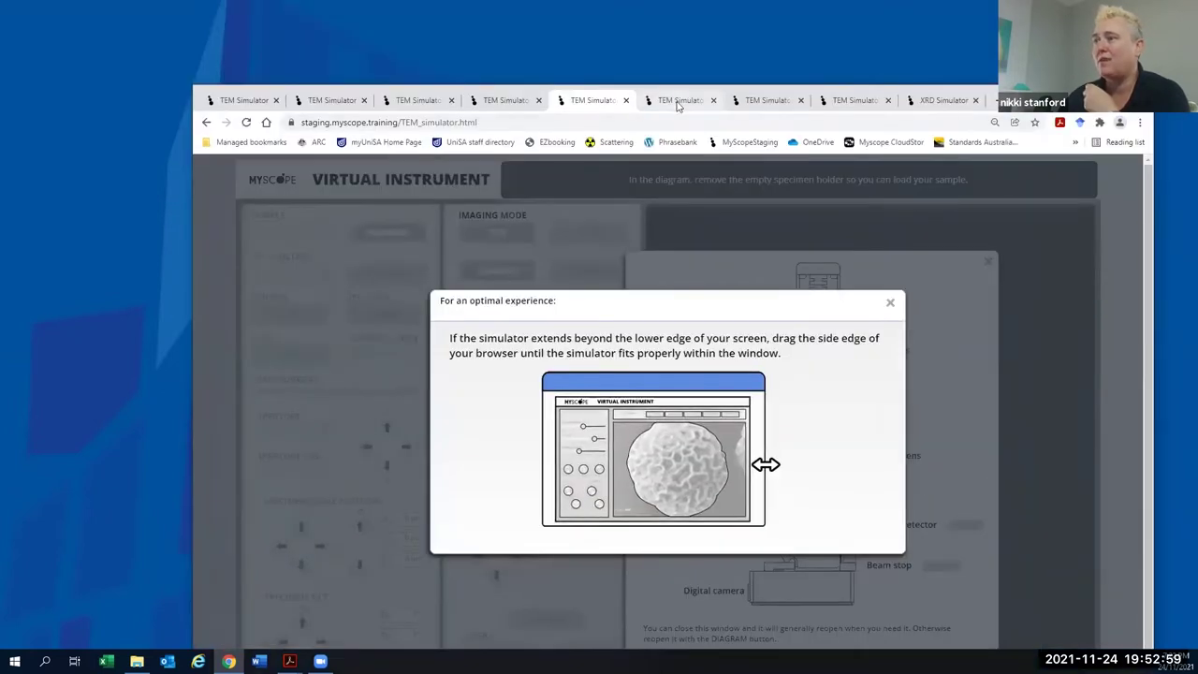
Leave the reloaded session and bring up the STEM Ronchigram simulator tab
{"action": "left_click", "coordinate": [680, 101]}
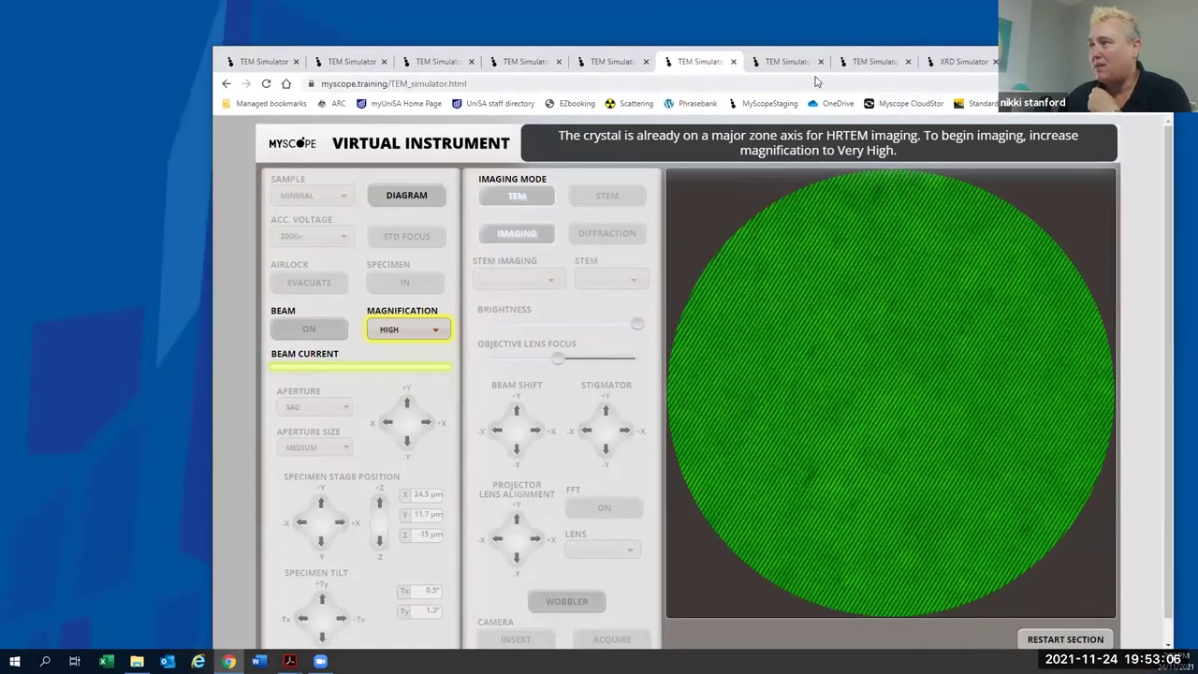
{"action": "left_click", "coordinate": [800, 62]}
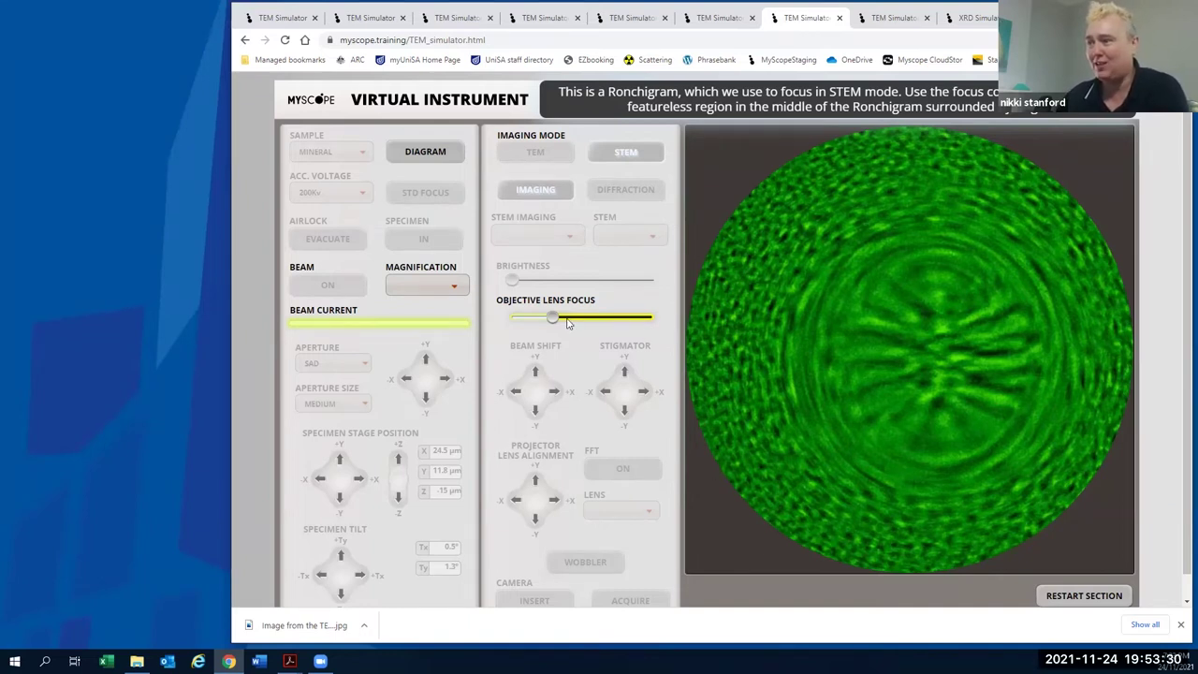
Adjust the Ronchigram's objective lens focus, then move to the XRD Simulator tab
{"action": "mouse_move", "coordinate": [553, 320]}
{"action": "left_mouse_down"}
{"action": "mouse_move", "coordinate": [646, 316]}
{"action": "mouse_move", "coordinate": [496, 331]}
{"action": "mouse_move", "coordinate": [636, 318]}
{"action": "mouse_move", "coordinate": [554, 318]}
{"action": "mouse_move", "coordinate": [550, 332]}
{"action": "left_mouse_up"}
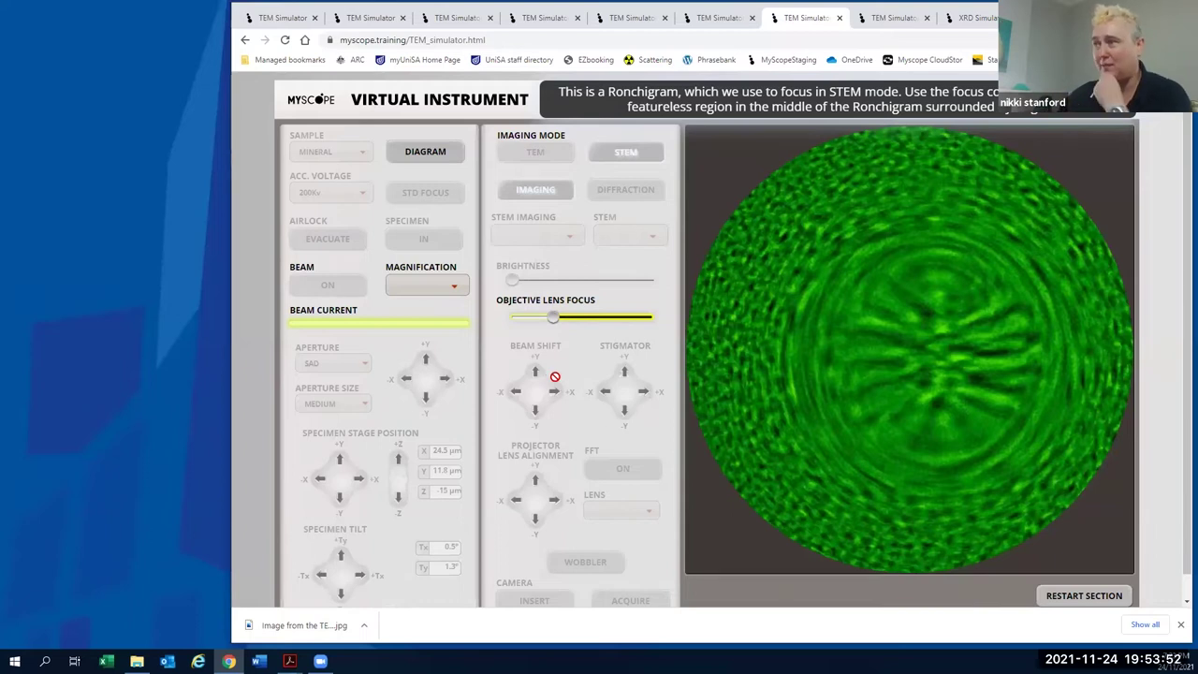
{"action": "left_click", "coordinate": [964, 19]}
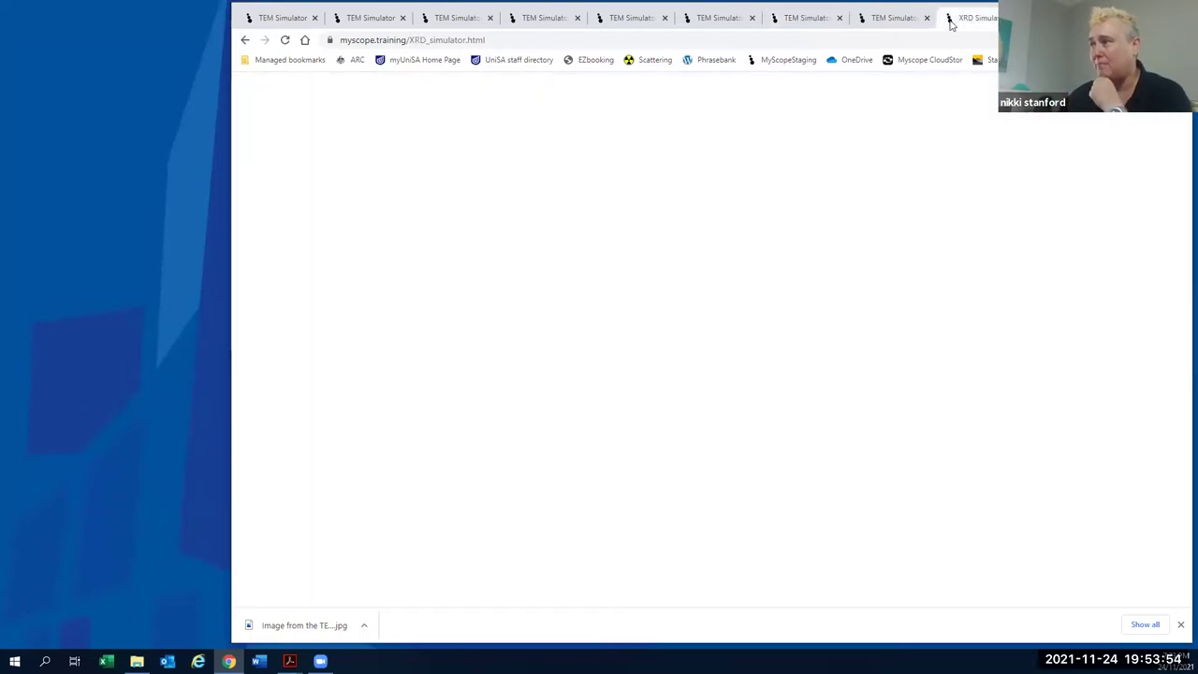
Move to another TEM Simulator tab and select the CONDENSER lens for stigmator correction
{"action": "left_click", "coordinate": [904, 19]}
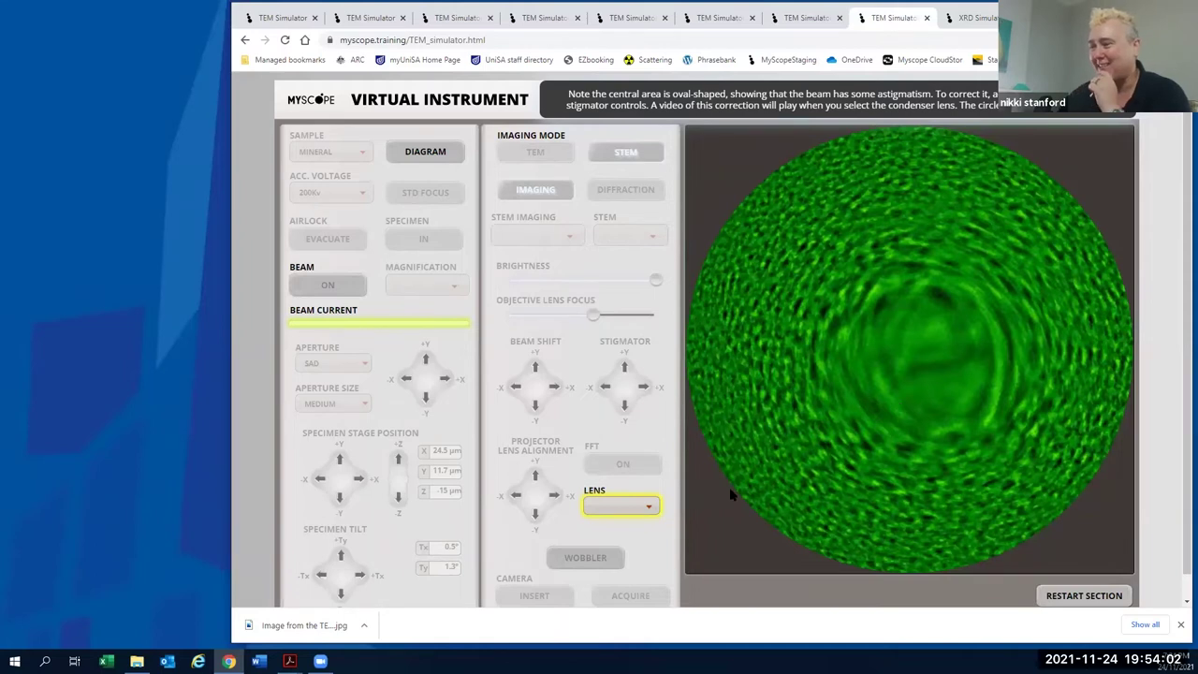
{"action": "left_click", "coordinate": [649, 508]}
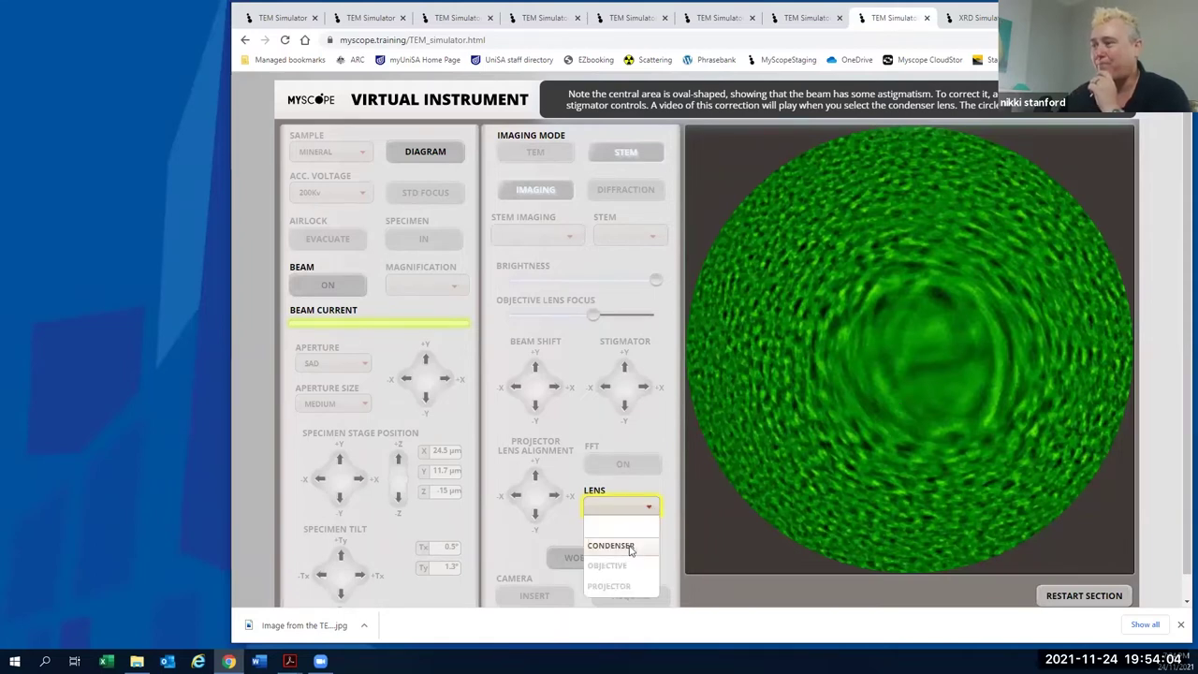
{"action": "left_click", "coordinate": [629, 550]}
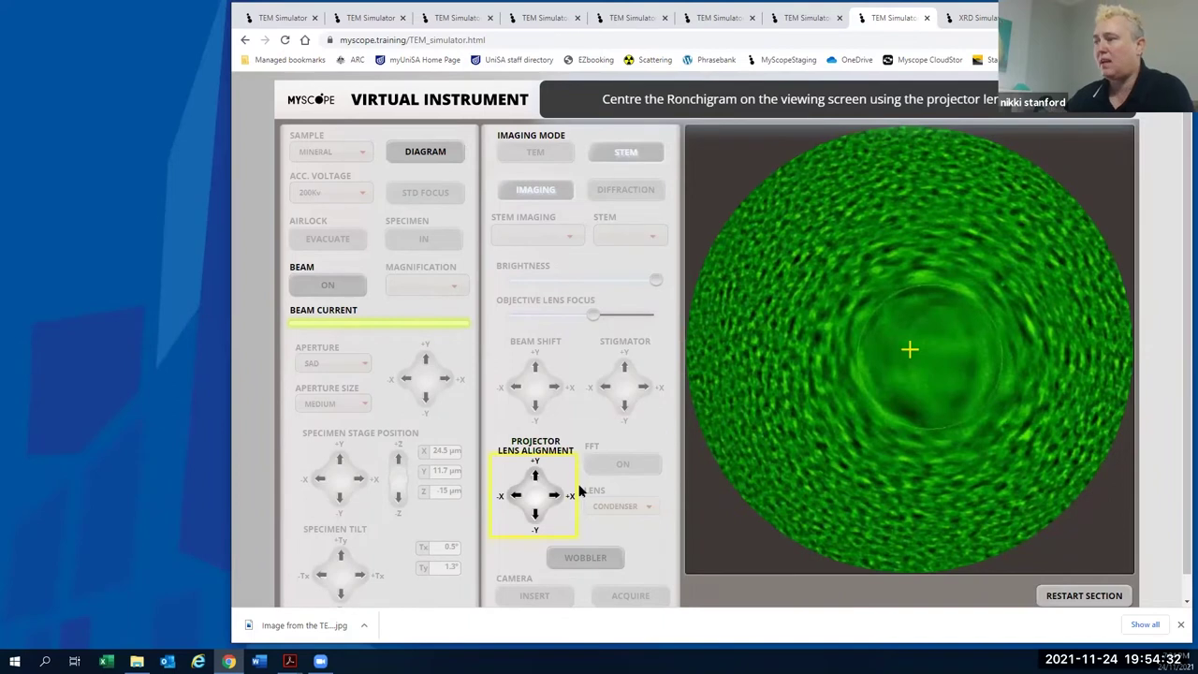
Centre the Ronchigram on the crosshair with the Projector Lens Alignment arrows
{"action": "left_click", "coordinate": [514, 496]}
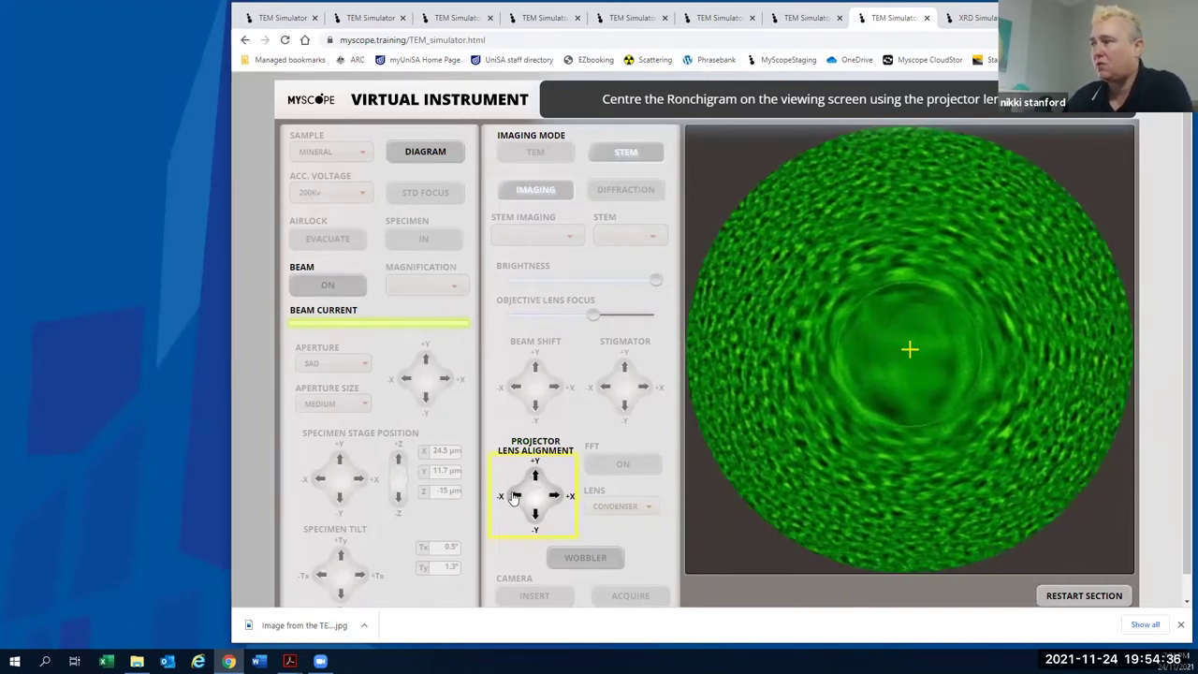
{"action": "left_click", "coordinate": [513, 497]}
{"action": "left_click", "coordinate": [536, 516]}
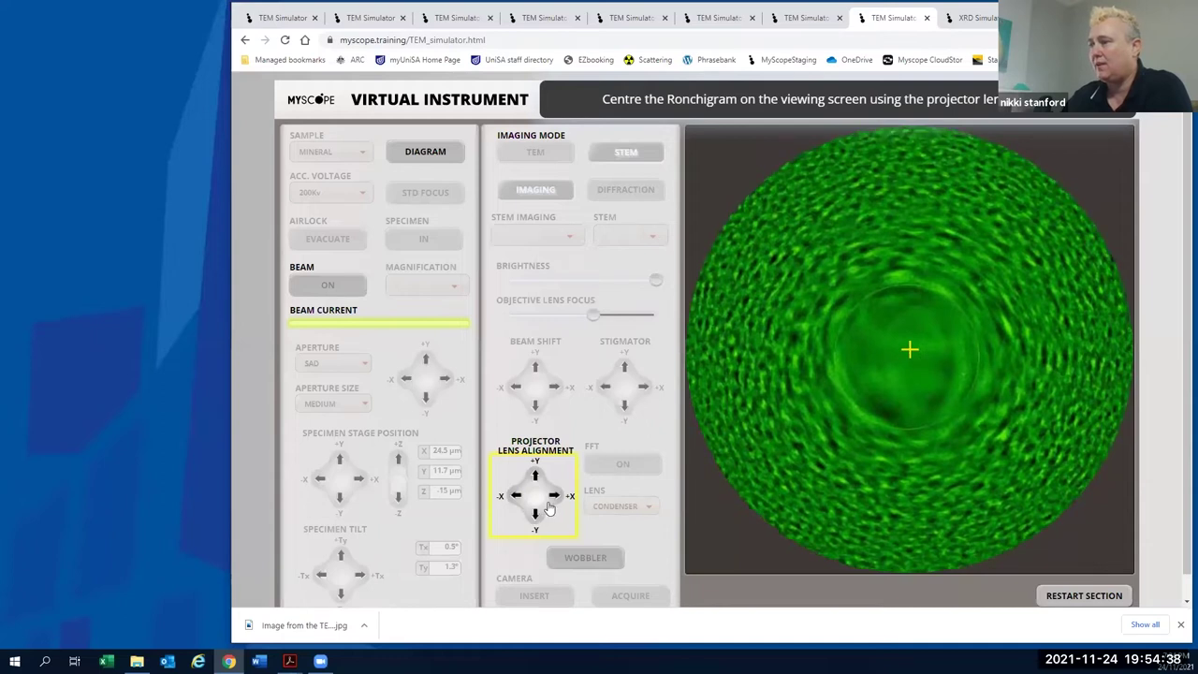
{"action": "left_click", "coordinate": [554, 498]}
{"action": "left_click", "coordinate": [536, 476]}
{"action": "left_click", "coordinate": [536, 475]}
{"action": "left_click", "coordinate": [554, 498]}
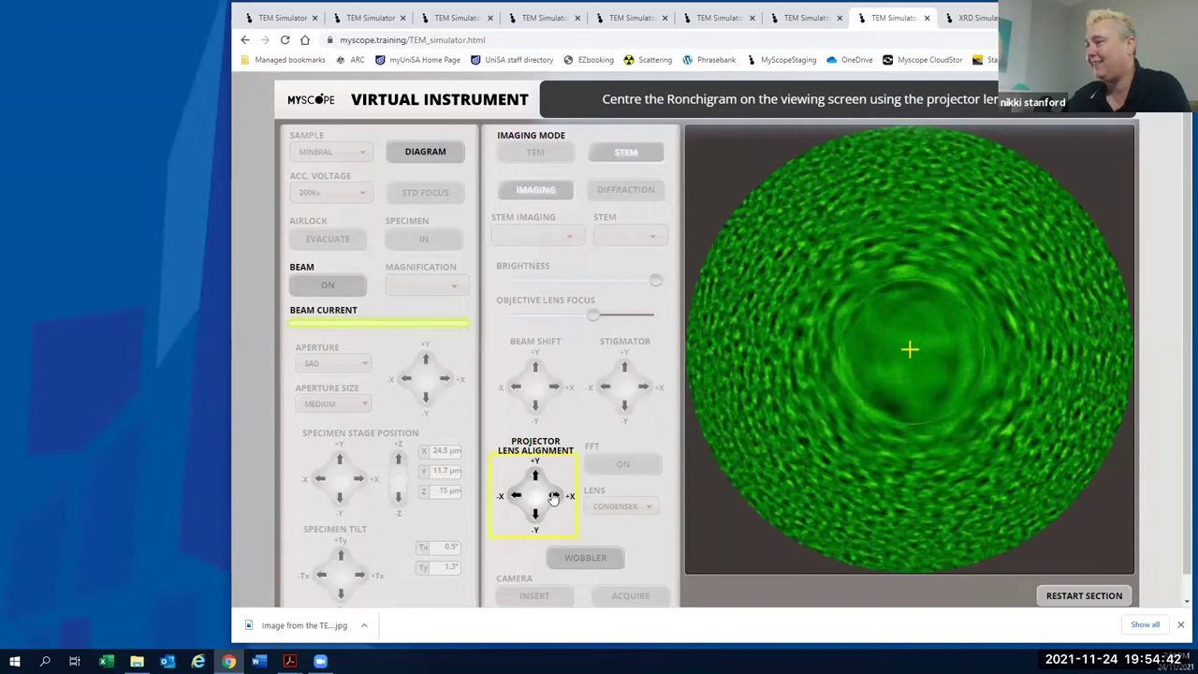
{"action": "left_click", "coordinate": [554, 498]}
{"action": "left_click", "coordinate": [536, 476]}
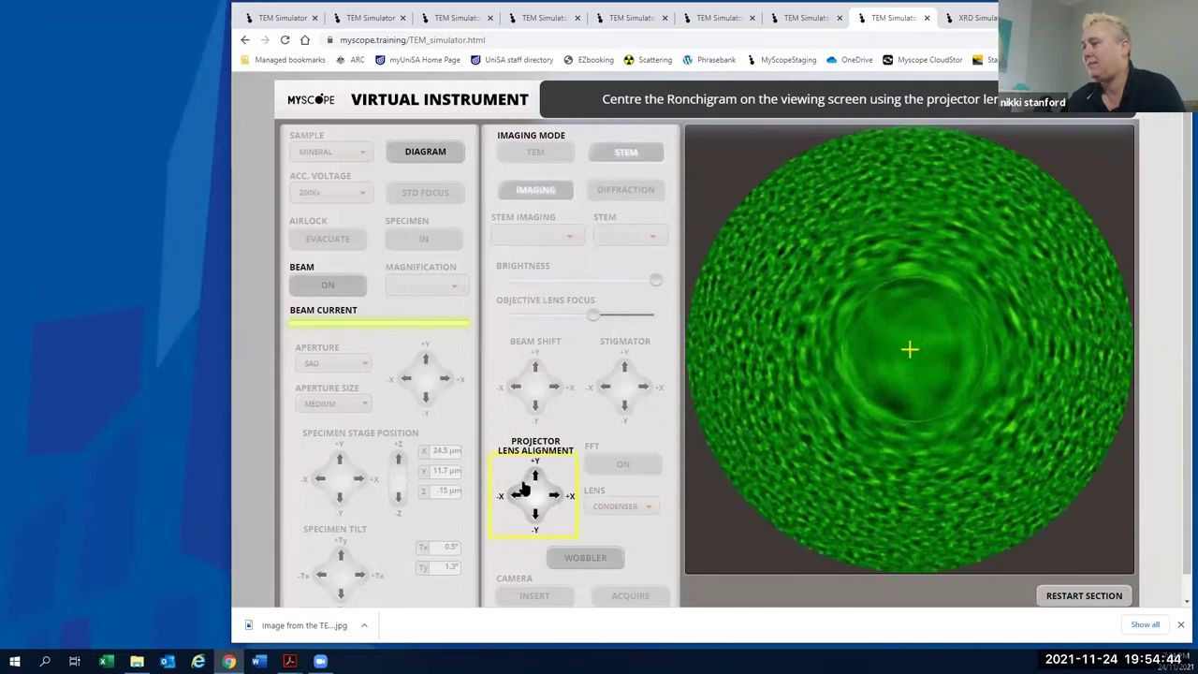
{"action": "left_click", "coordinate": [513, 498]}
{"action": "left_click", "coordinate": [513, 498]}
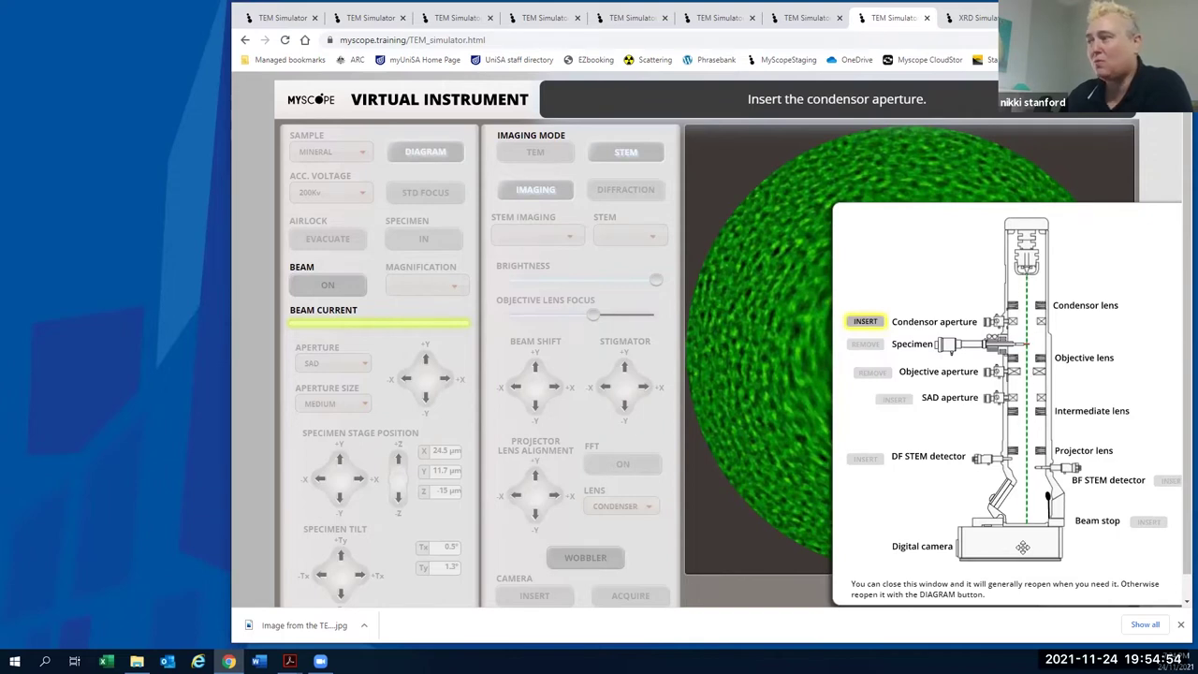
Insert the condenser aperture and centre it on the beam disc
{"action": "left_click", "coordinate": [866, 322]}
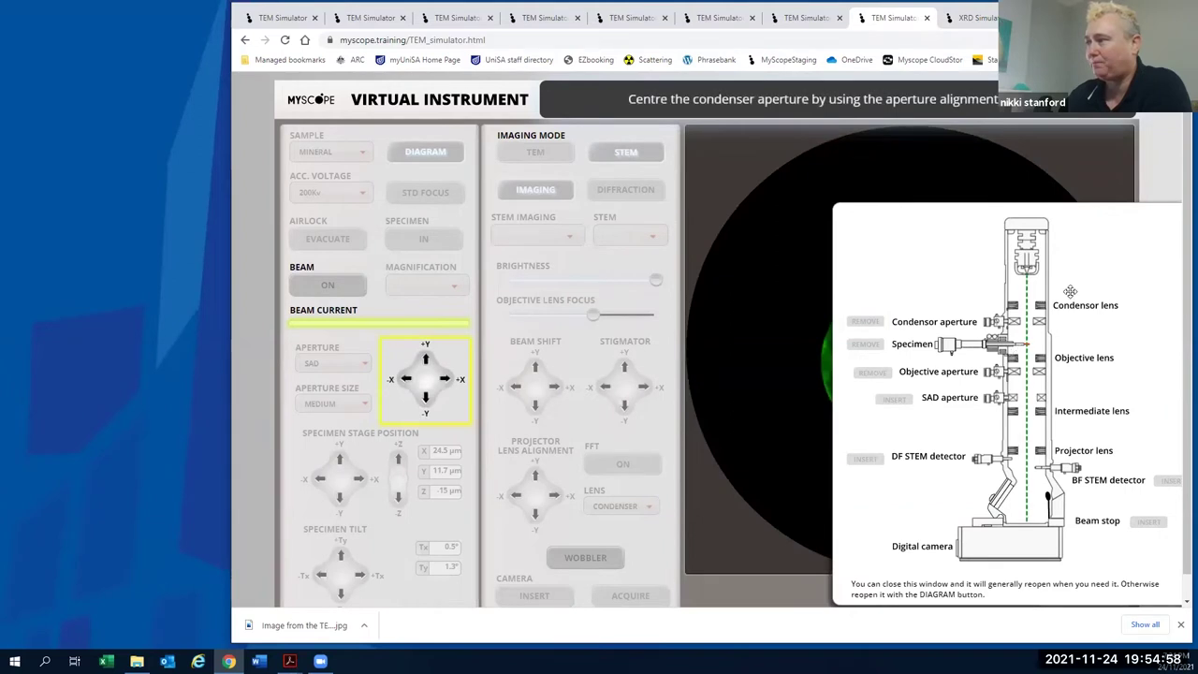
{"action": "left_click", "coordinate": [996, 254]}
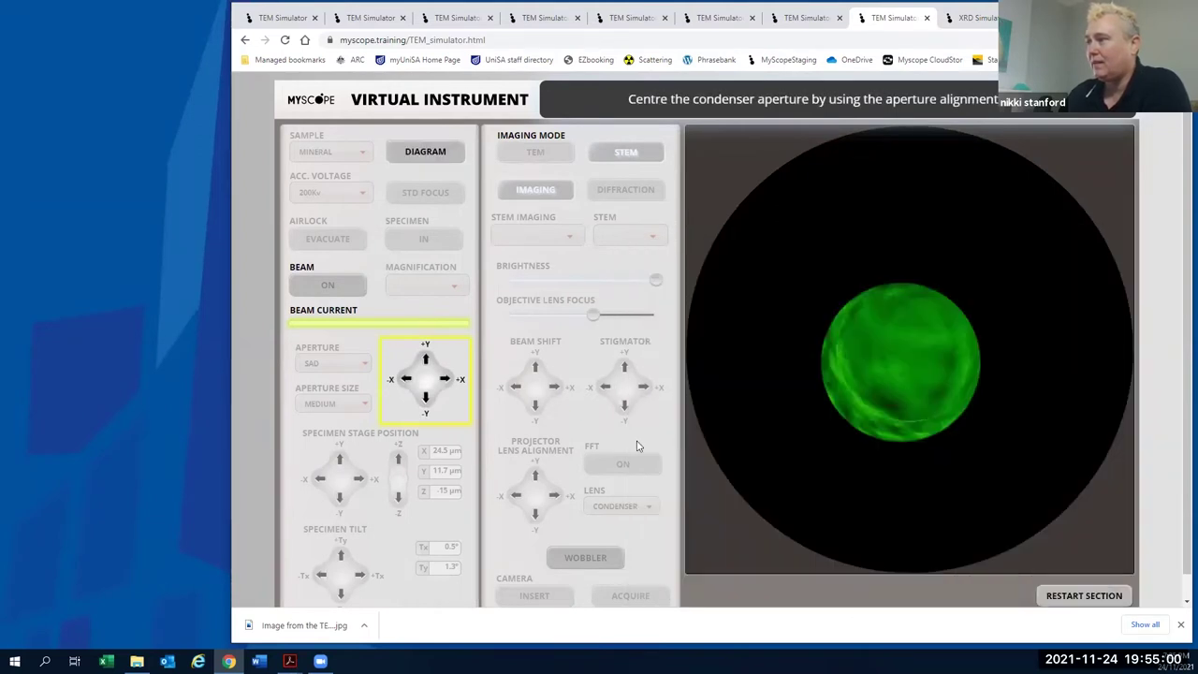
{"action": "left_click", "coordinate": [422, 362]}
{"action": "left_click", "coordinate": [425, 364]}
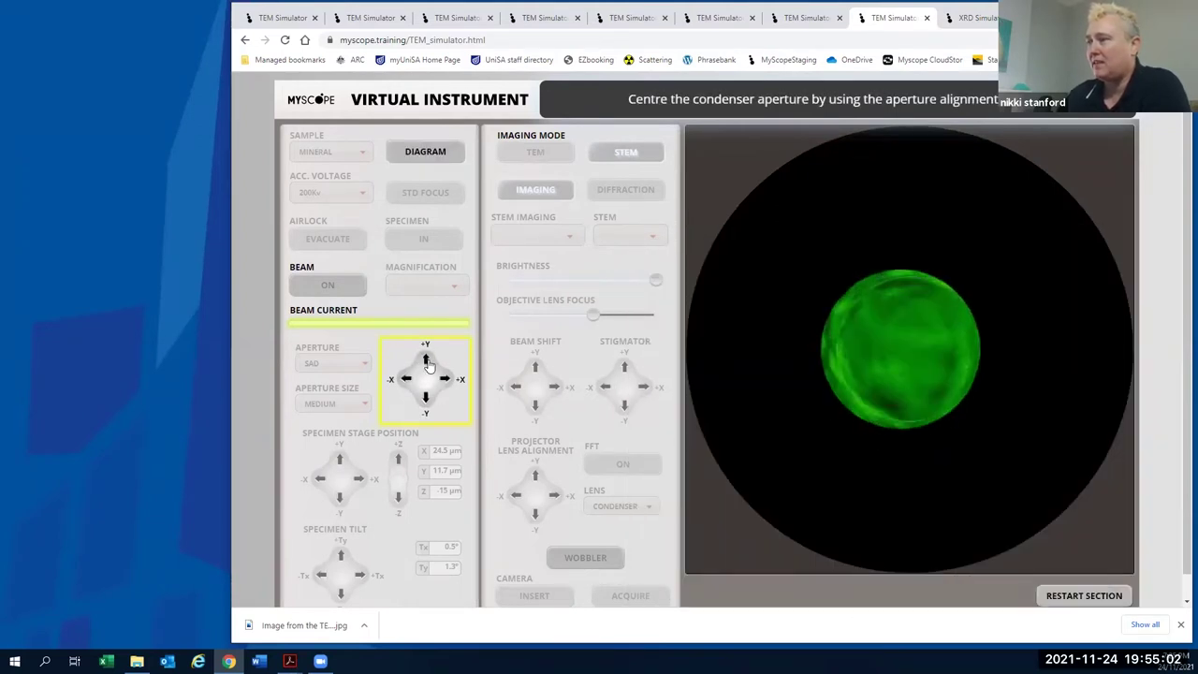
{"action": "left_click", "coordinate": [446, 379]}
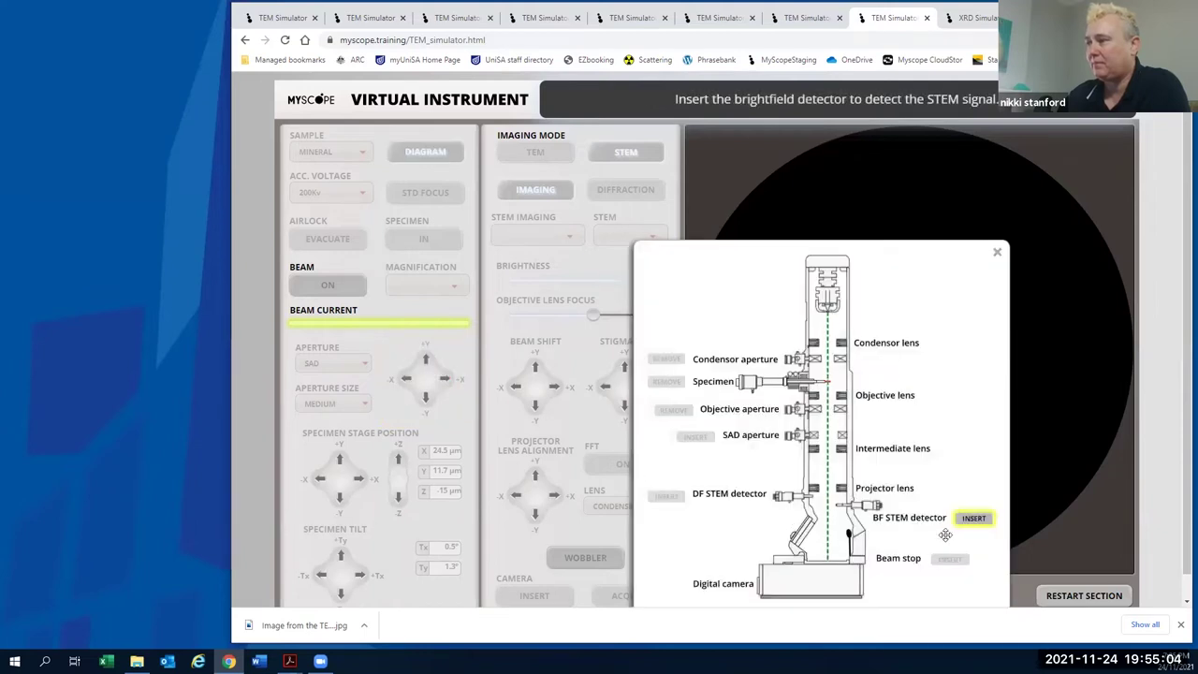
Insert the bright field detector, raster-scan a bright field STEM image, then move to the XRD Simulator
{"action": "left_click", "coordinate": [973, 522]}
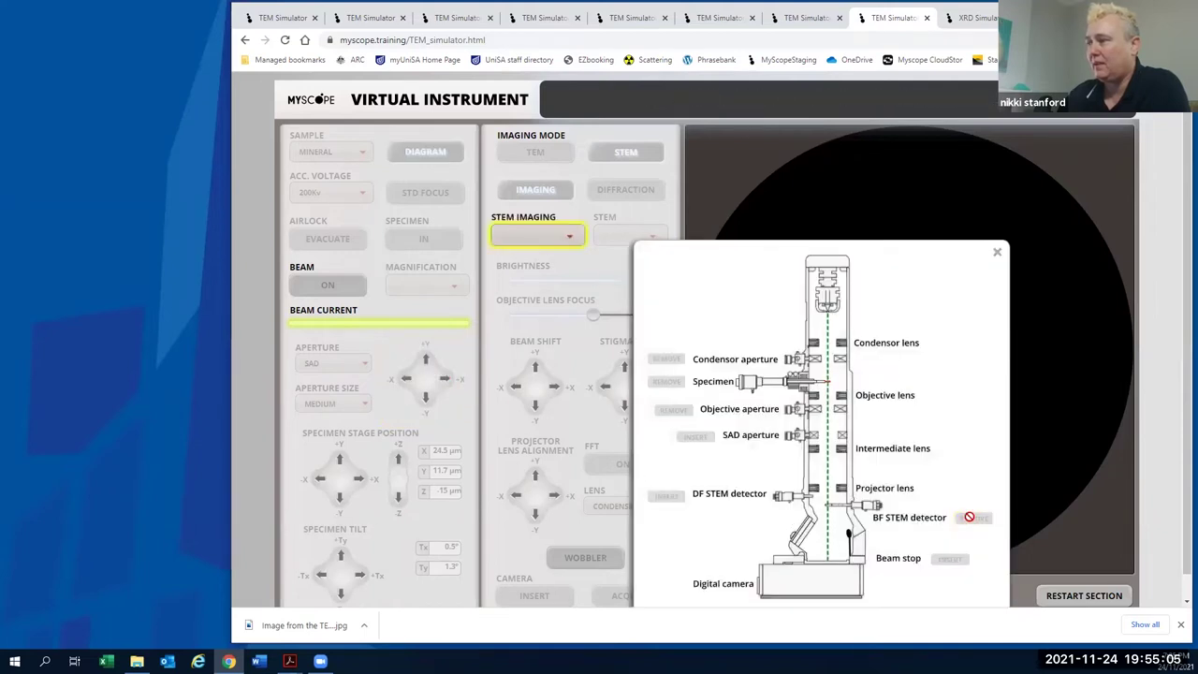
{"action": "left_click", "coordinate": [997, 254]}
{"action": "left_click", "coordinate": [565, 236]}
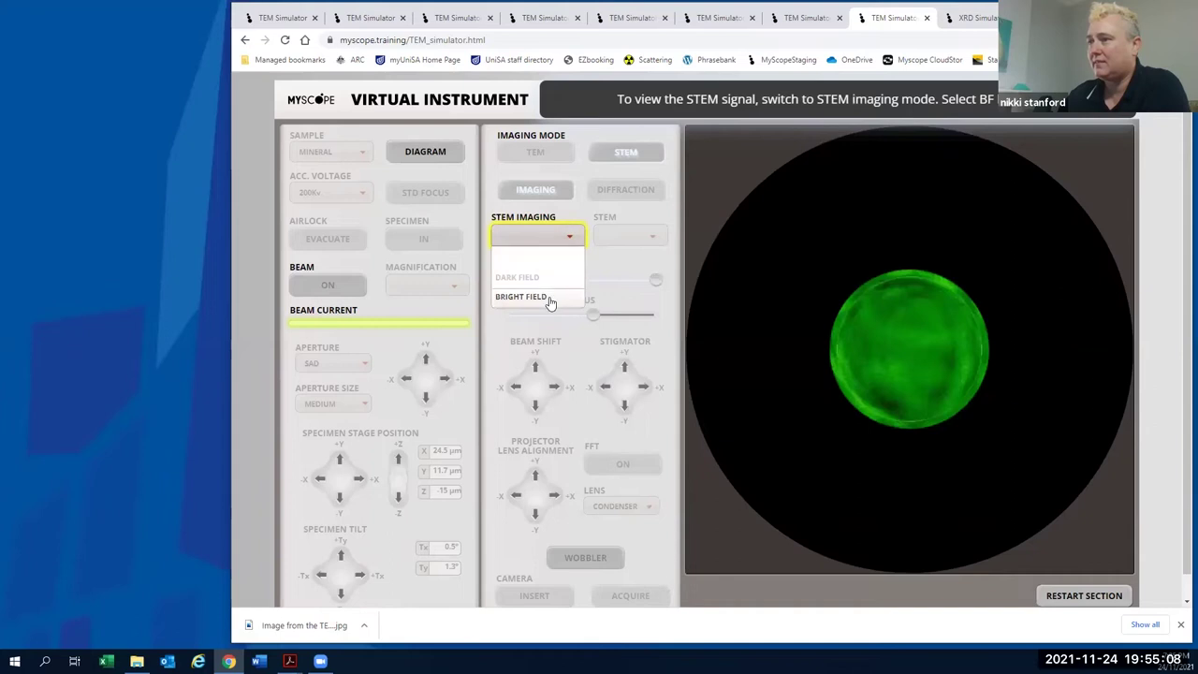
{"action": "left_click", "coordinate": [549, 299]}
{"action": "left_click", "coordinate": [652, 236]}
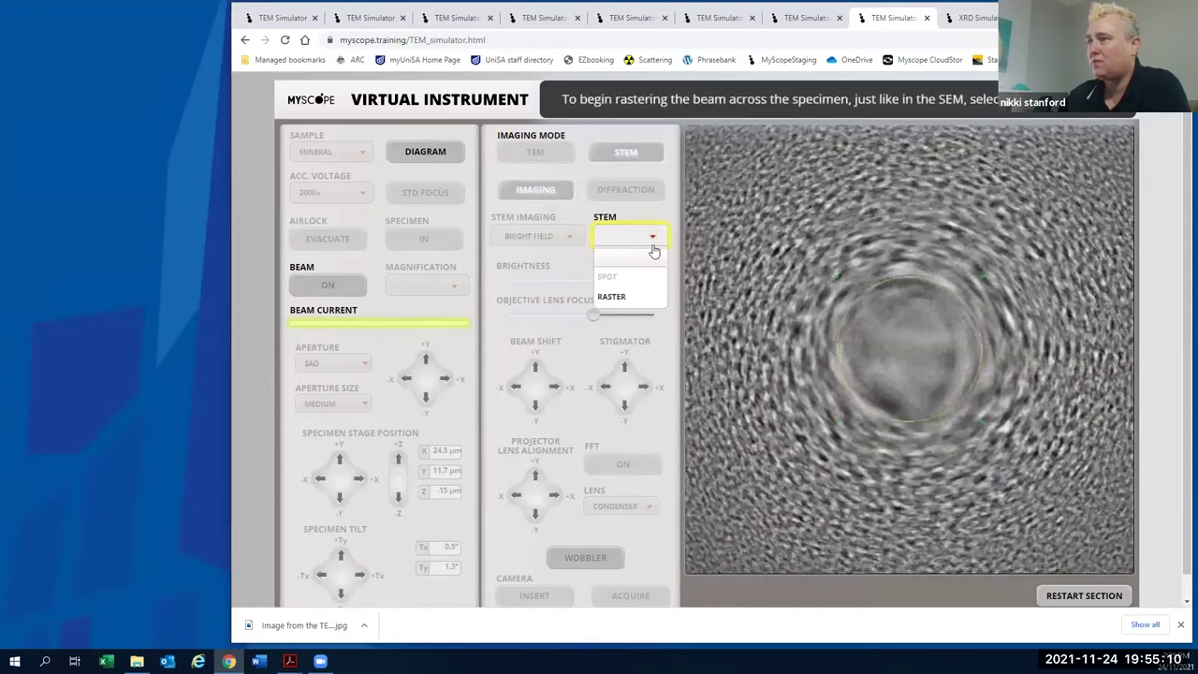
{"action": "left_click", "coordinate": [613, 297]}
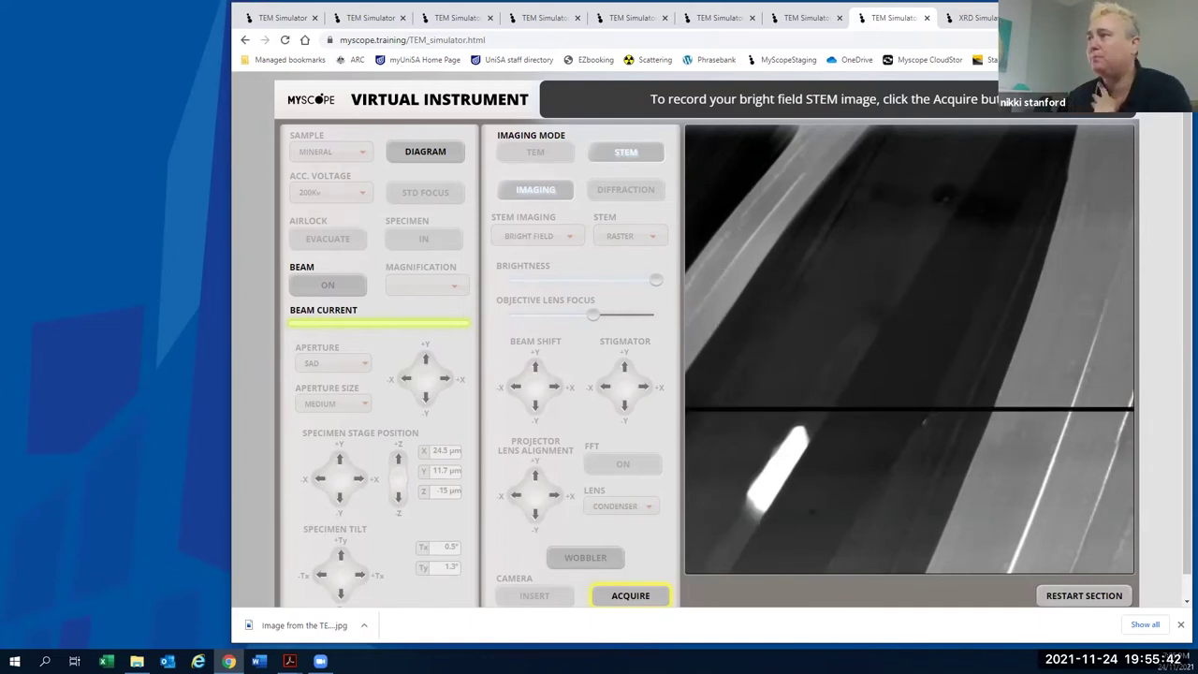
{"action": "left_click", "coordinate": [986, 23]}
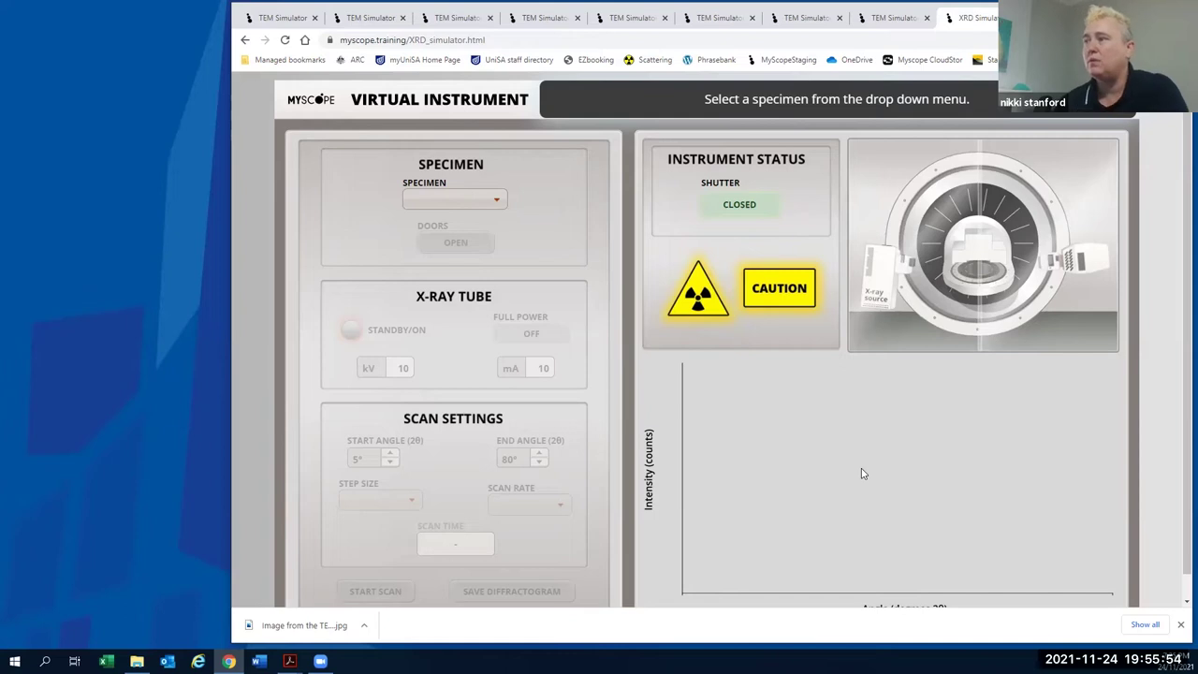
Load Aluminium as the specimen, opening and then closing the instrument doors
{"action": "left_click", "coordinate": [498, 203]}
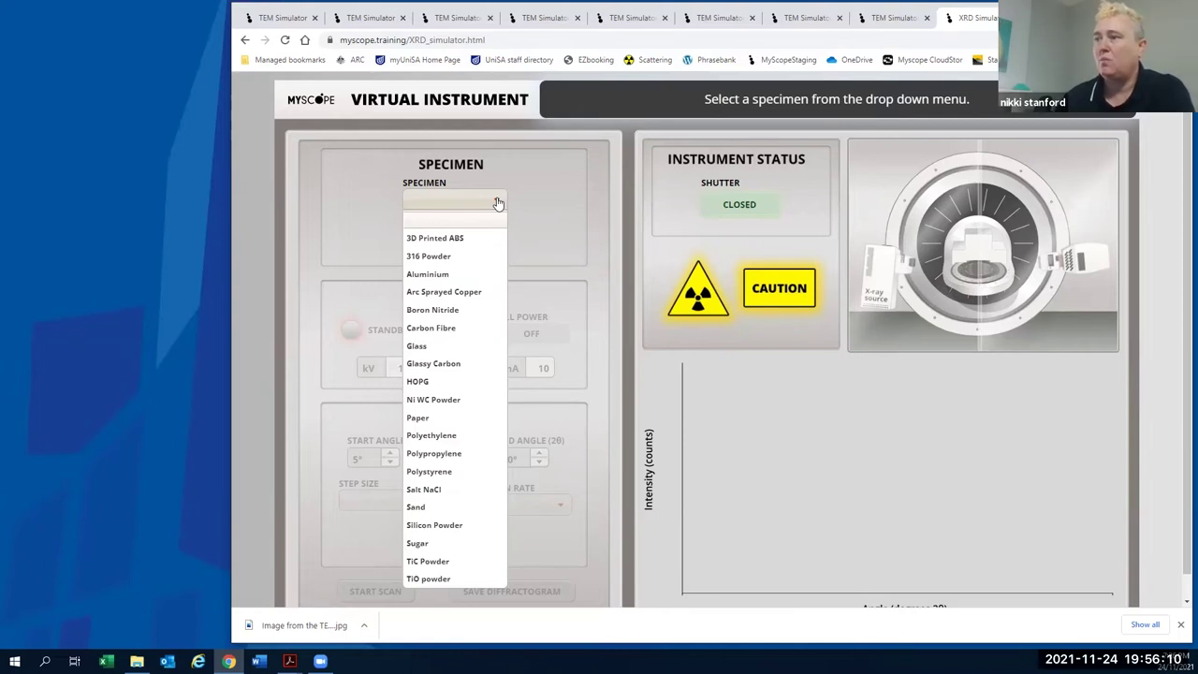
{"action": "left_click", "coordinate": [449, 276]}
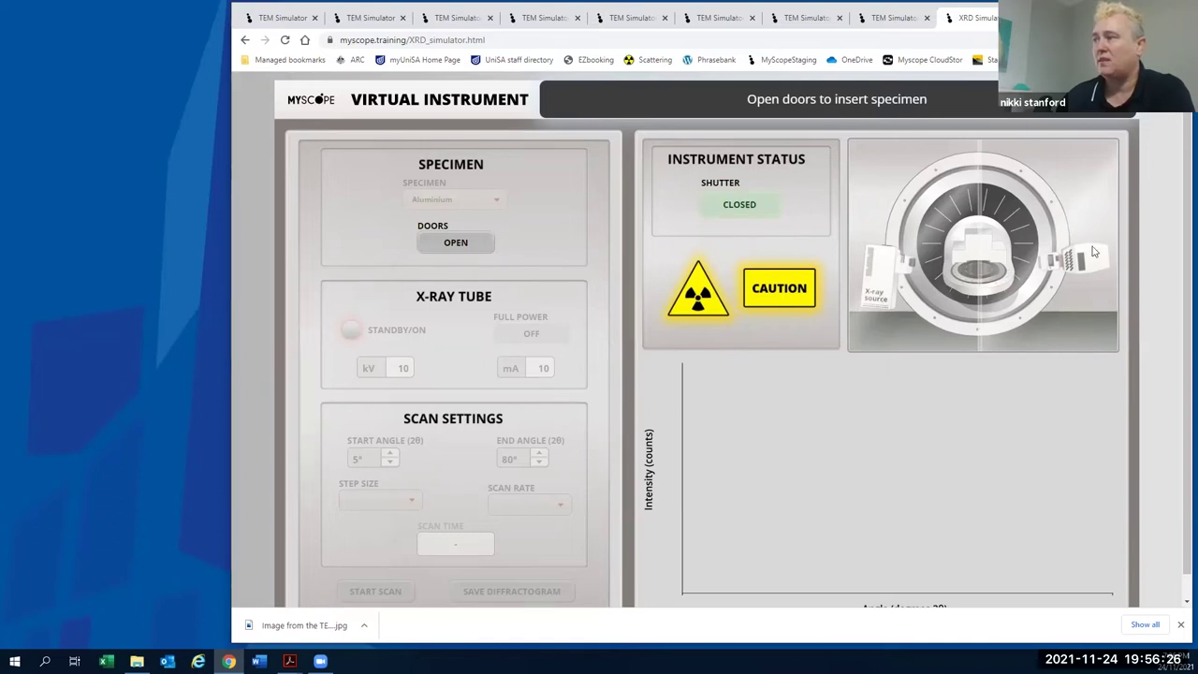
{"action": "left_click", "coordinate": [465, 243]}
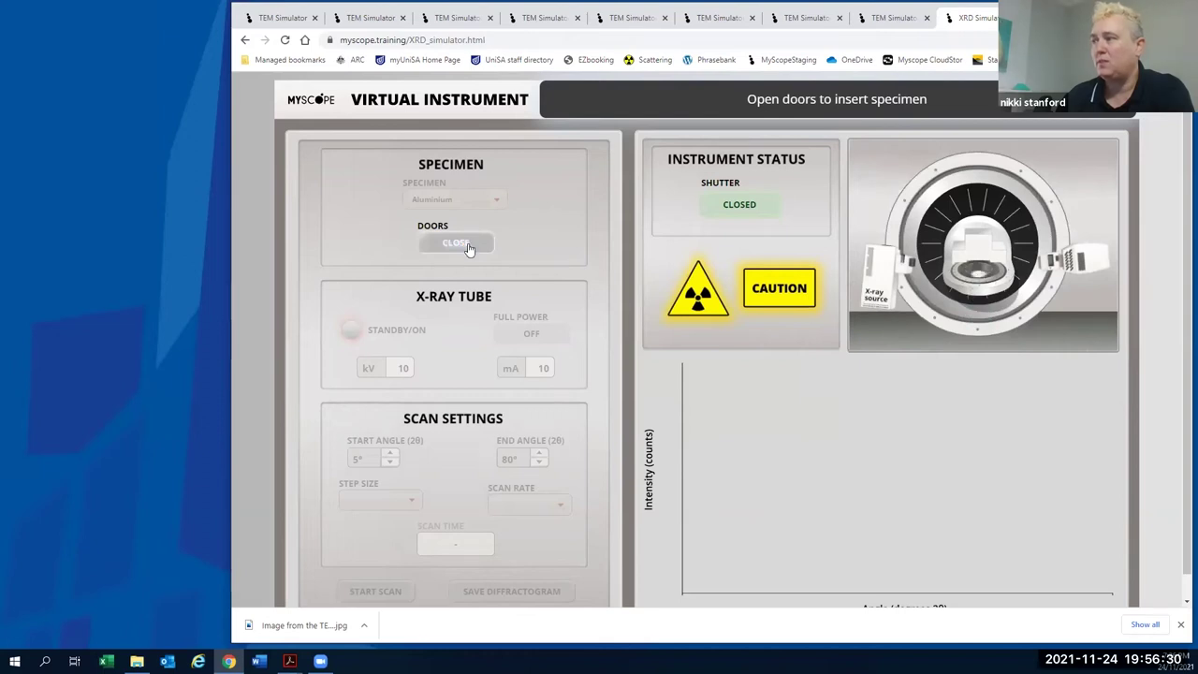
{"action": "left_click", "coordinate": [467, 245]}
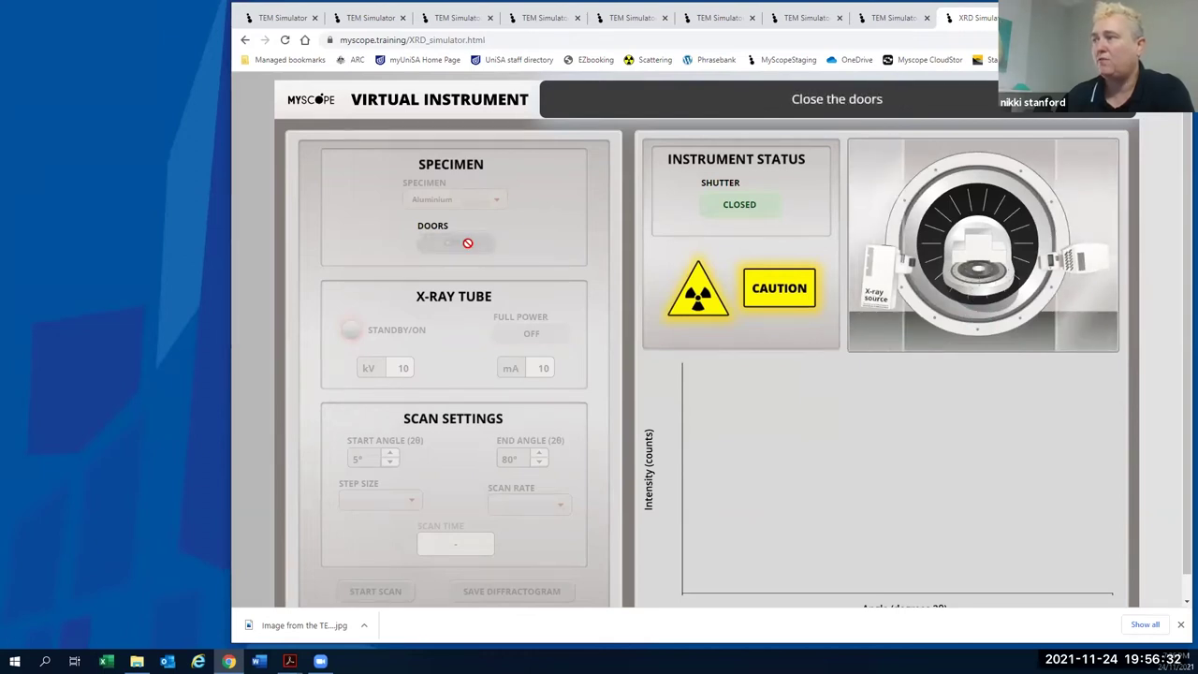
Turn the tube on at 45 kV/40 mA, set step 0.01° and rate 0.08 deg/sec, and scan 5°–80°
{"action": "left_click", "coordinate": [352, 332]}
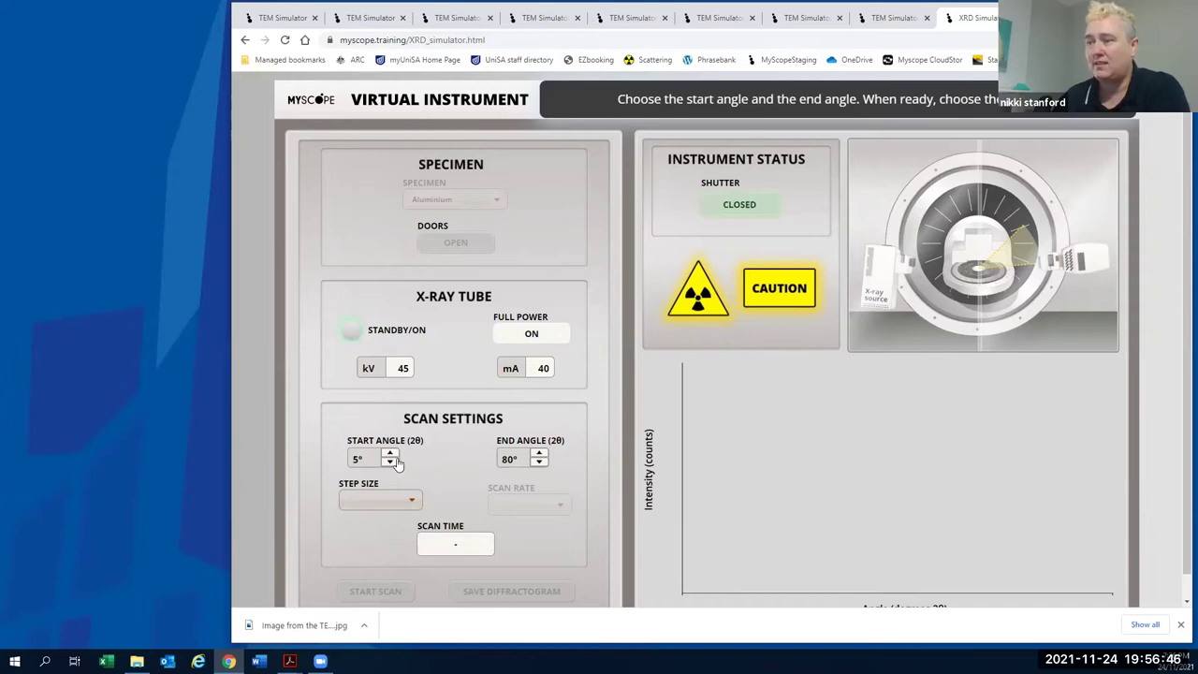
{"action": "left_click", "coordinate": [415, 506]}
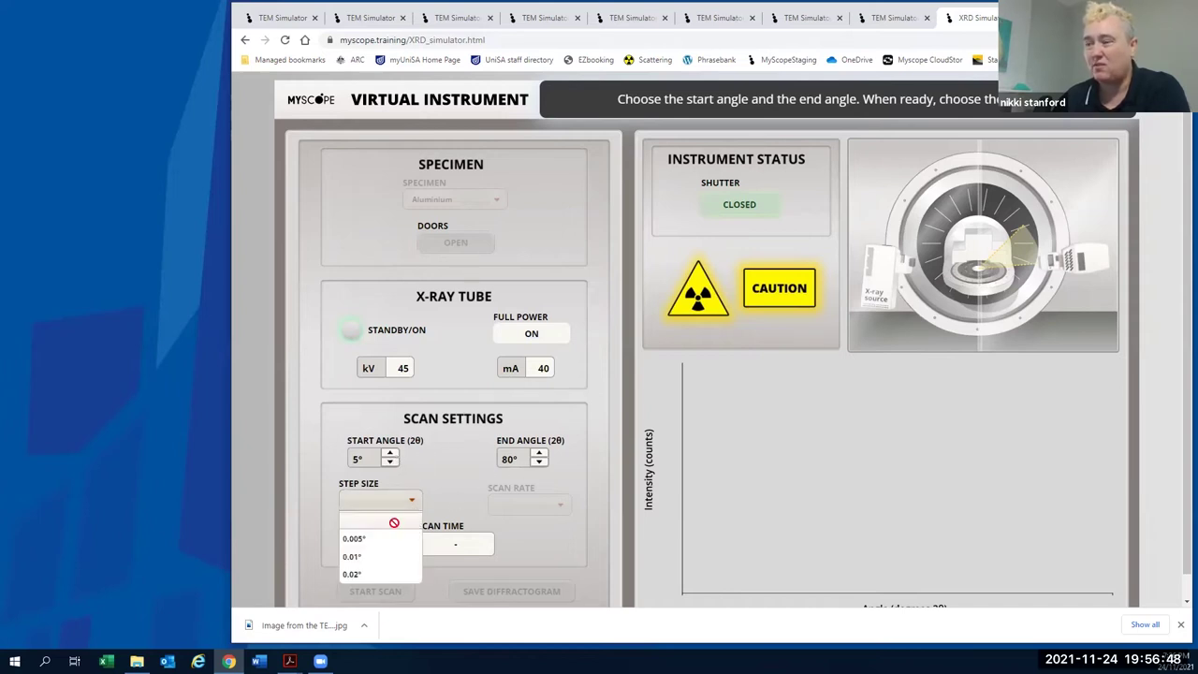
{"action": "left_click", "coordinate": [393, 552]}
{"action": "left_click", "coordinate": [526, 506]}
{"action": "left_click", "coordinate": [536, 561]}
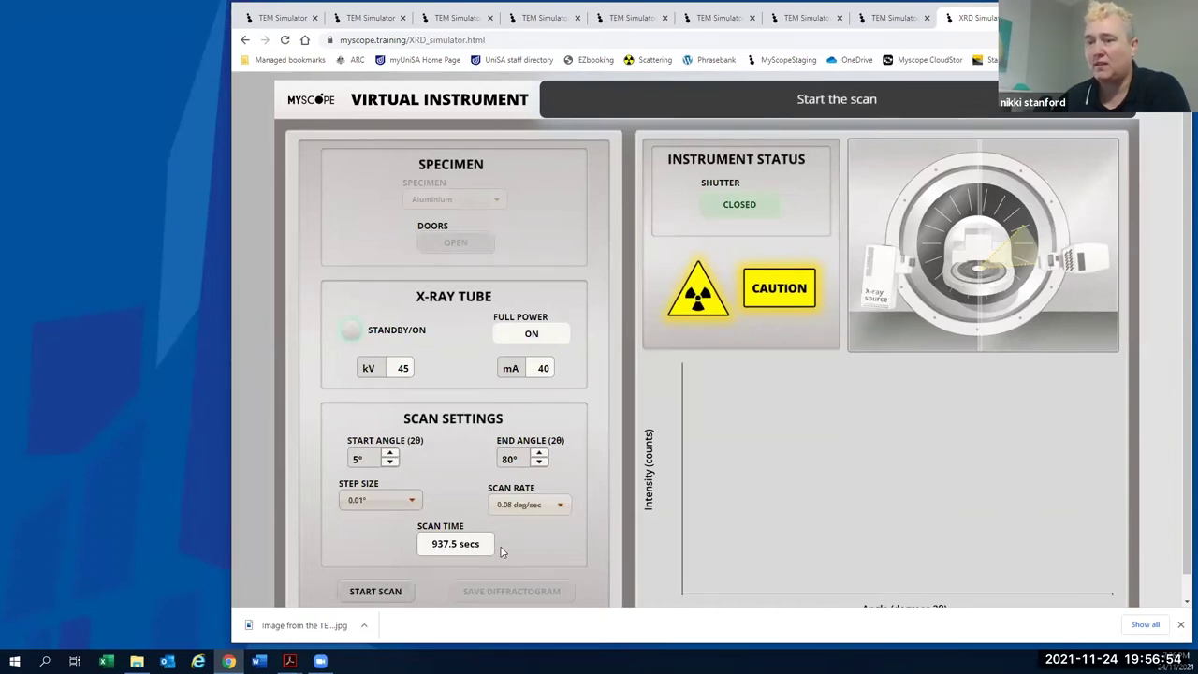
{"action": "left_click", "coordinate": [393, 591]}
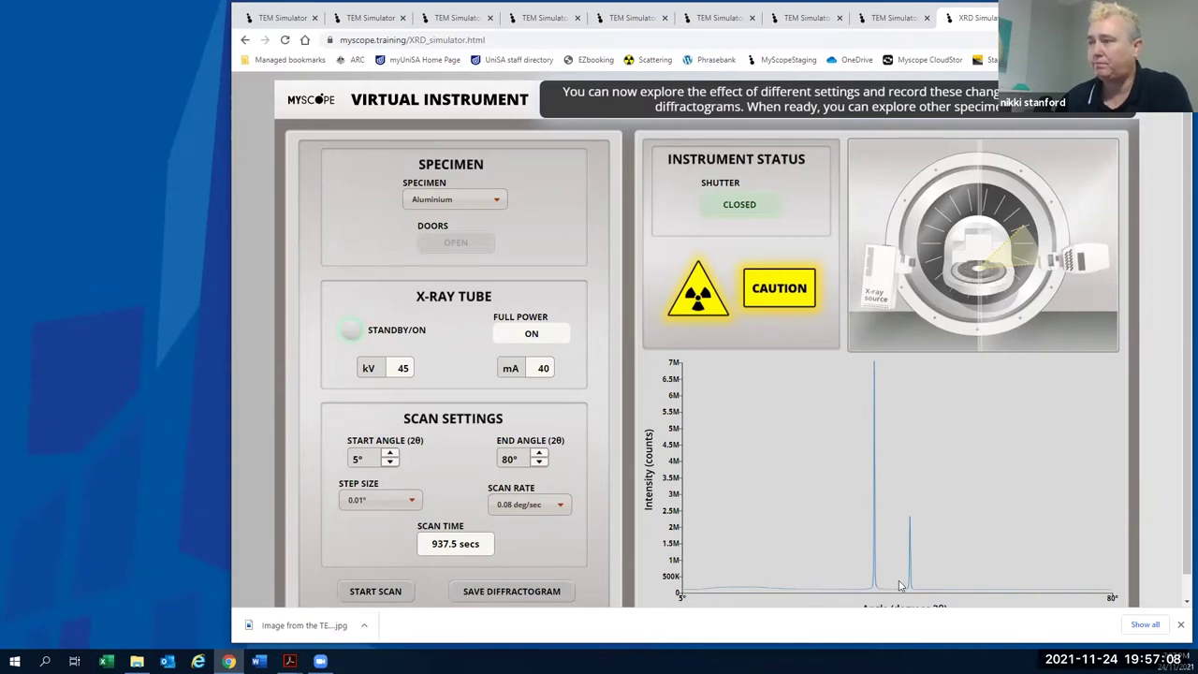
{"action": "left_click", "coordinate": [495, 207]}
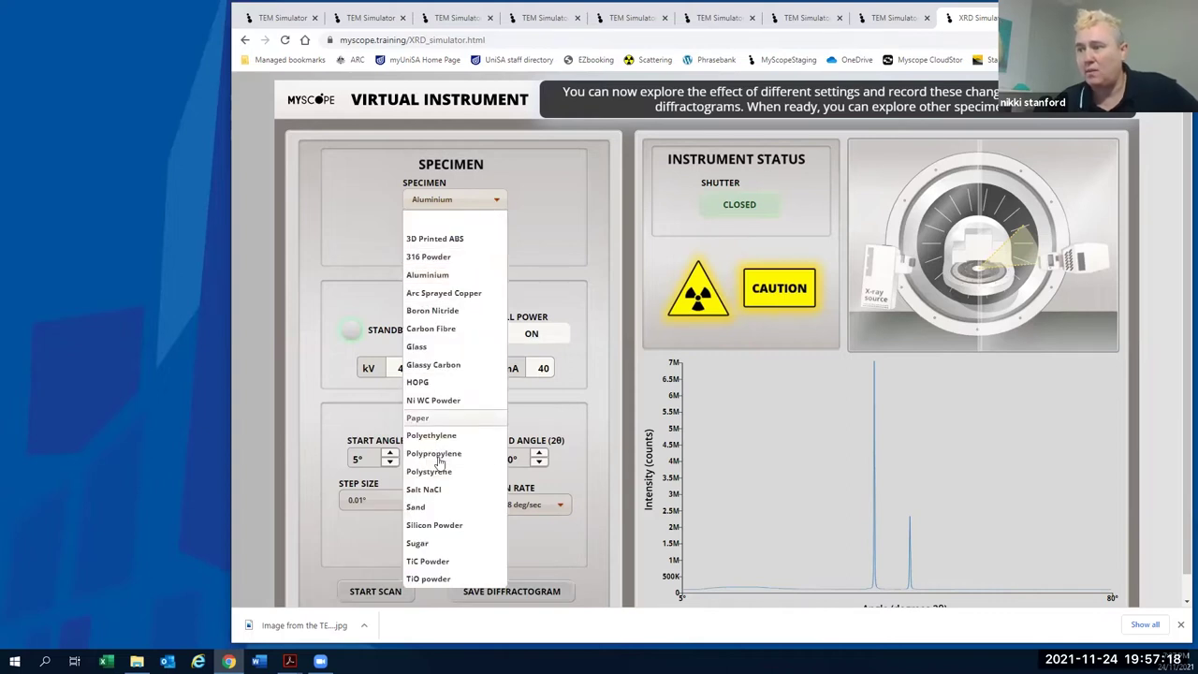
Load Silicon Powder into the XRD instrument by opening and closing the doors
{"action": "left_click", "coordinate": [431, 527]}
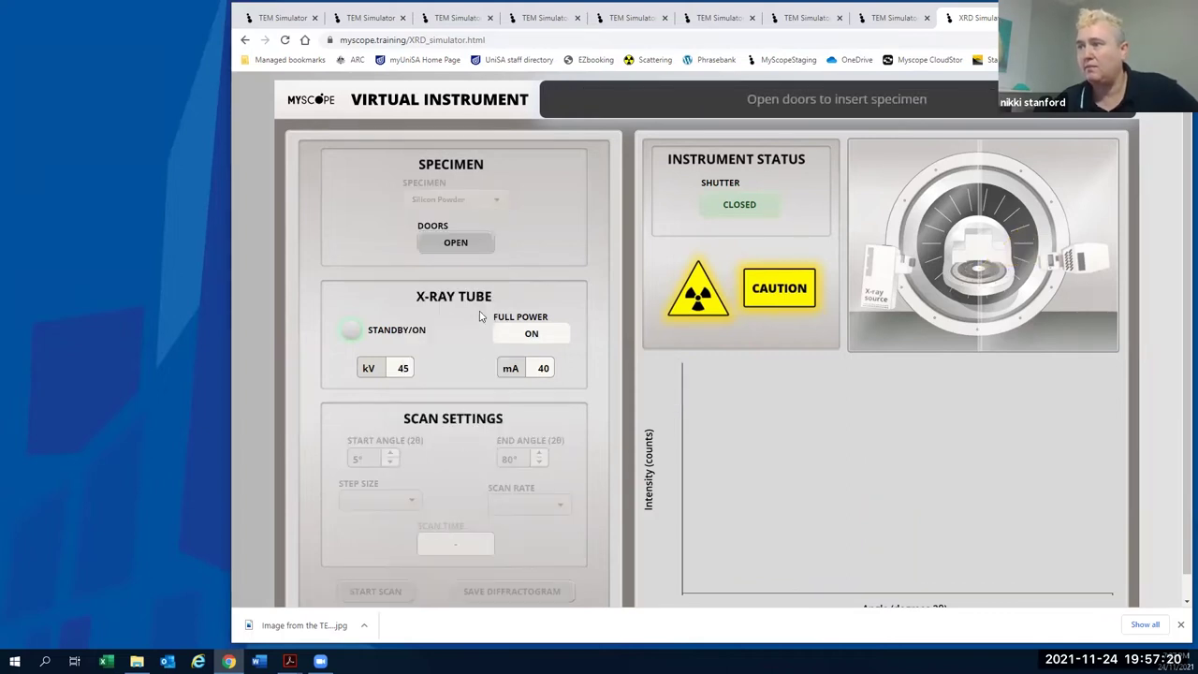
{"action": "left_click", "coordinate": [467, 240]}
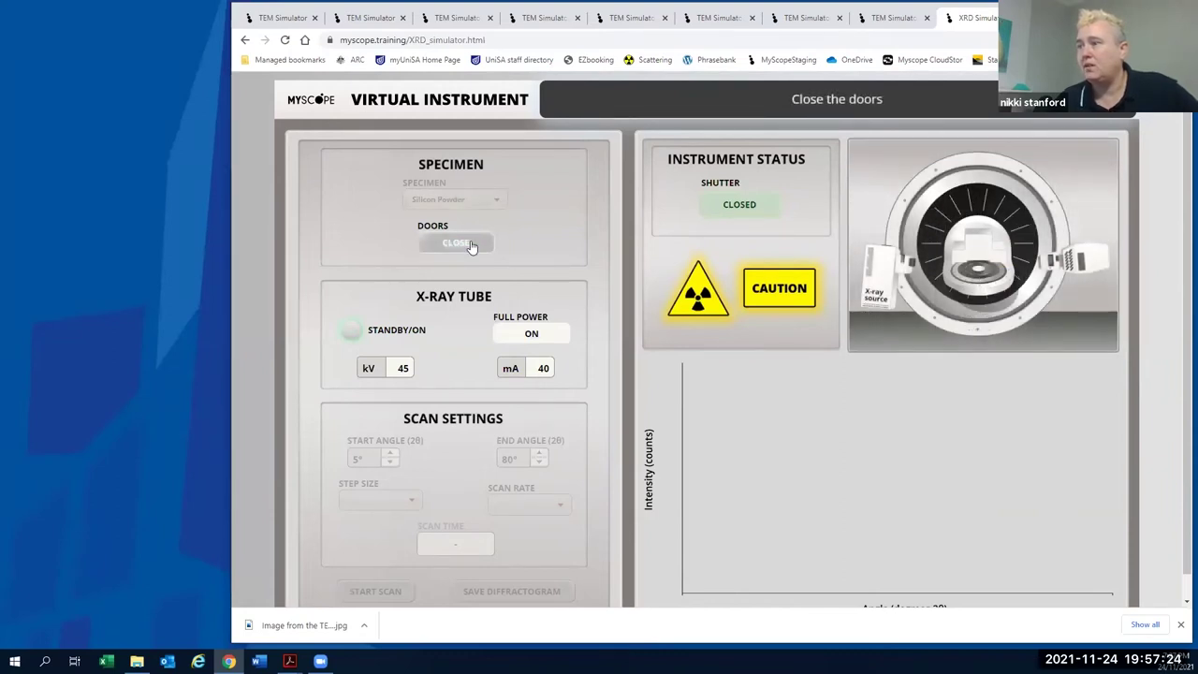
{"action": "left_click", "coordinate": [470, 241]}
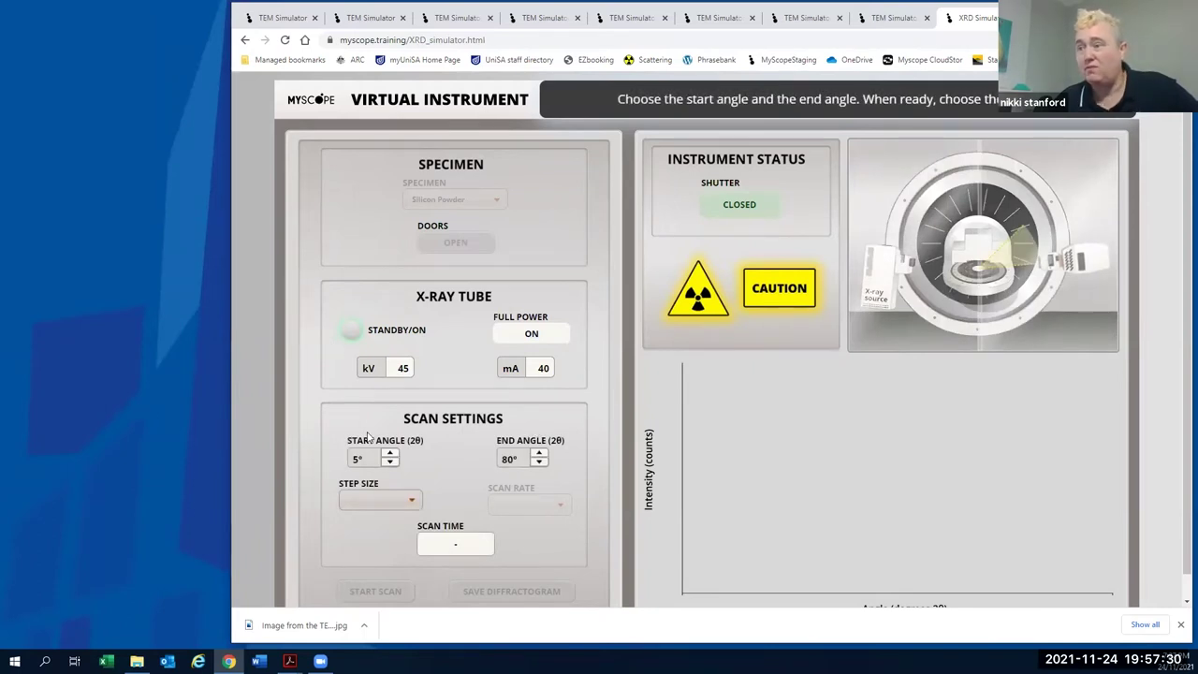
Scan Silicon Powder from 5° to 80° at 0.01° step size and 0.08 deg/sec
{"action": "left_click", "coordinate": [400, 499]}
{"action": "left_click", "coordinate": [374, 543]}
{"action": "left_click", "coordinate": [529, 504]}
{"action": "left_click", "coordinate": [531, 554]}
{"action": "left_click", "coordinate": [395, 588]}
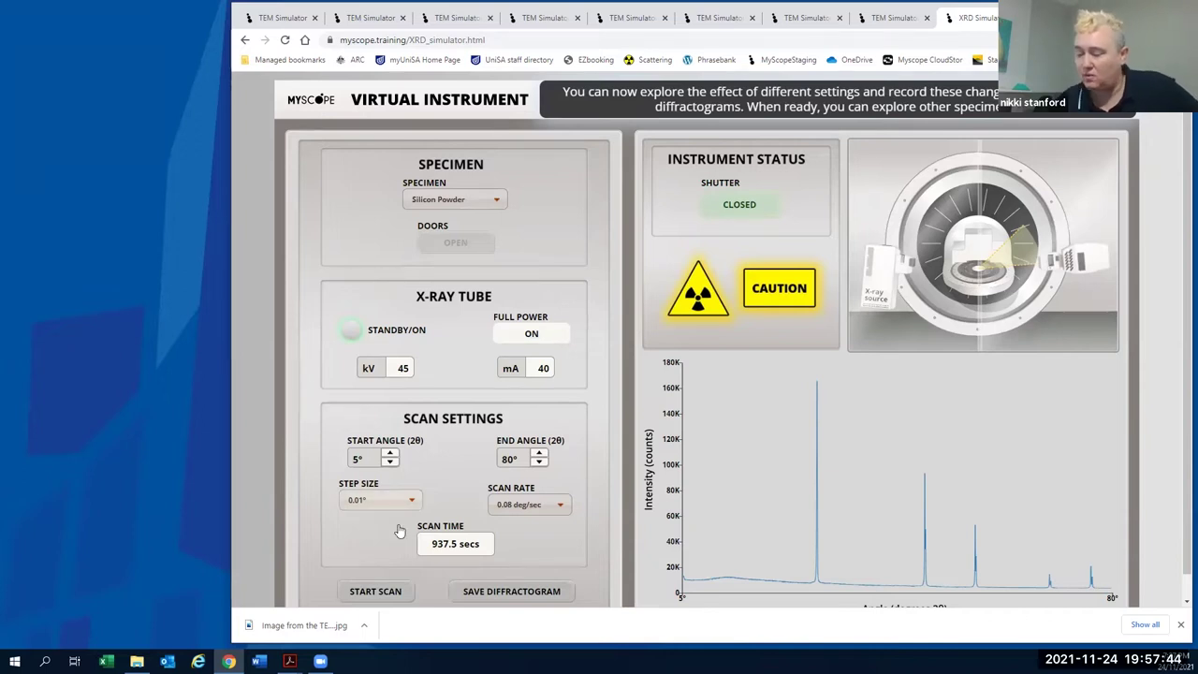
Narrow the Silicon Powder scan to a 45° start and 50° end angle, then rerun it
{"action": "left_click", "coordinate": [389, 454]}
{"action": "left_click", "coordinate": [389, 453]}
{"action": "left_click", "coordinate": [389, 454]}
{"action": "left_click", "coordinate": [389, 454]}
{"action": "left_click", "coordinate": [389, 453]}
{"action": "left_click", "coordinate": [389, 454]}
{"action": "left_click", "coordinate": [390, 454]}
{"action": "left_click", "coordinate": [389, 454]}
{"action": "left_click", "coordinate": [539, 462]}
{"action": "left_click", "coordinate": [539, 462]}
{"action": "left_click", "coordinate": [539, 463]}
{"action": "left_click", "coordinate": [539, 462]}
{"action": "left_click", "coordinate": [539, 462]}
{"action": "left_click", "coordinate": [539, 463]}
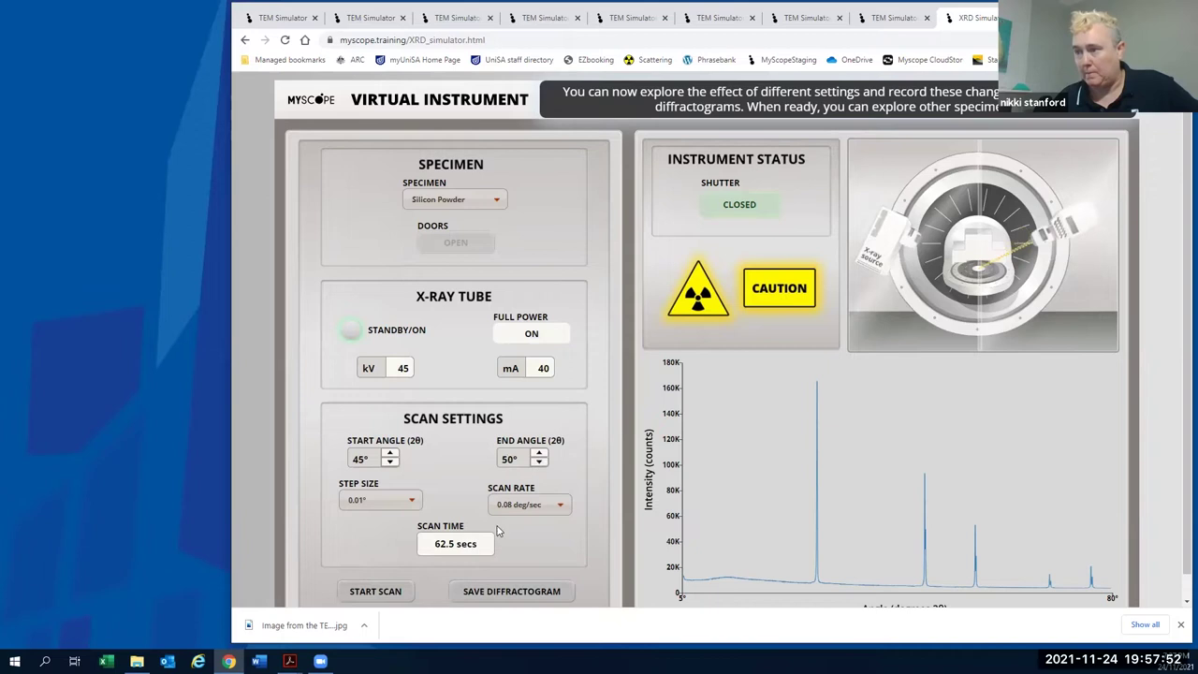
{"action": "left_click", "coordinate": [387, 592]}
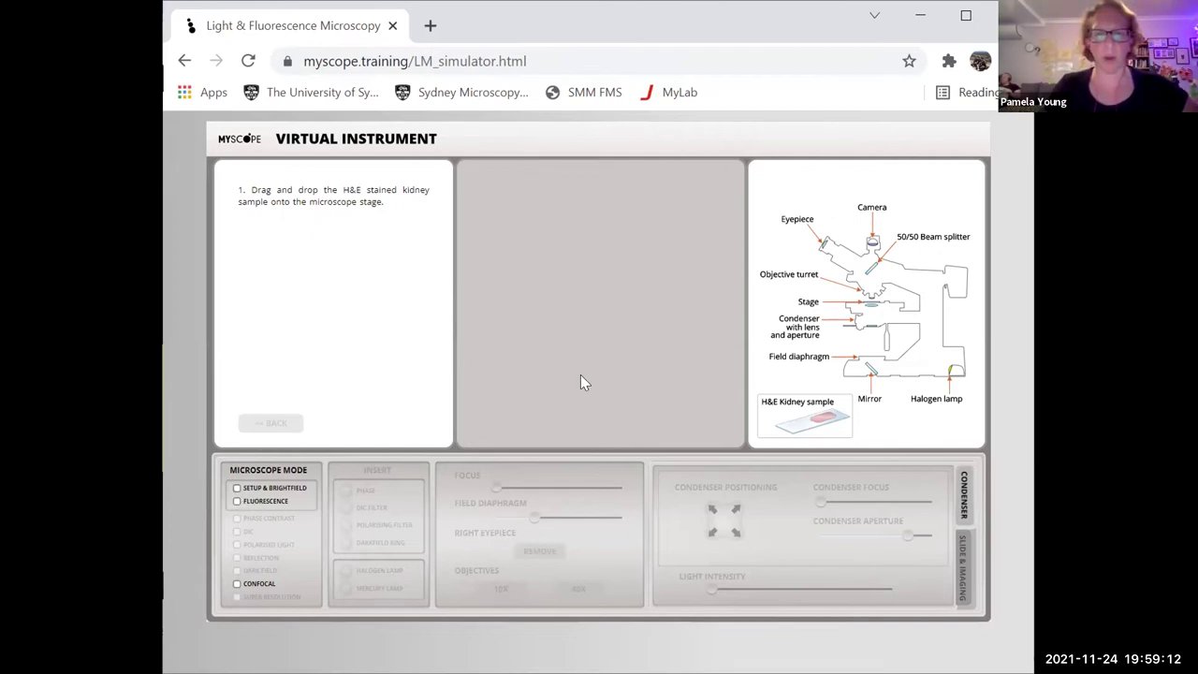
Switch the microscope to confocal mode and begin the confocal activities
{"action": "left_click", "coordinate": [237, 585]}
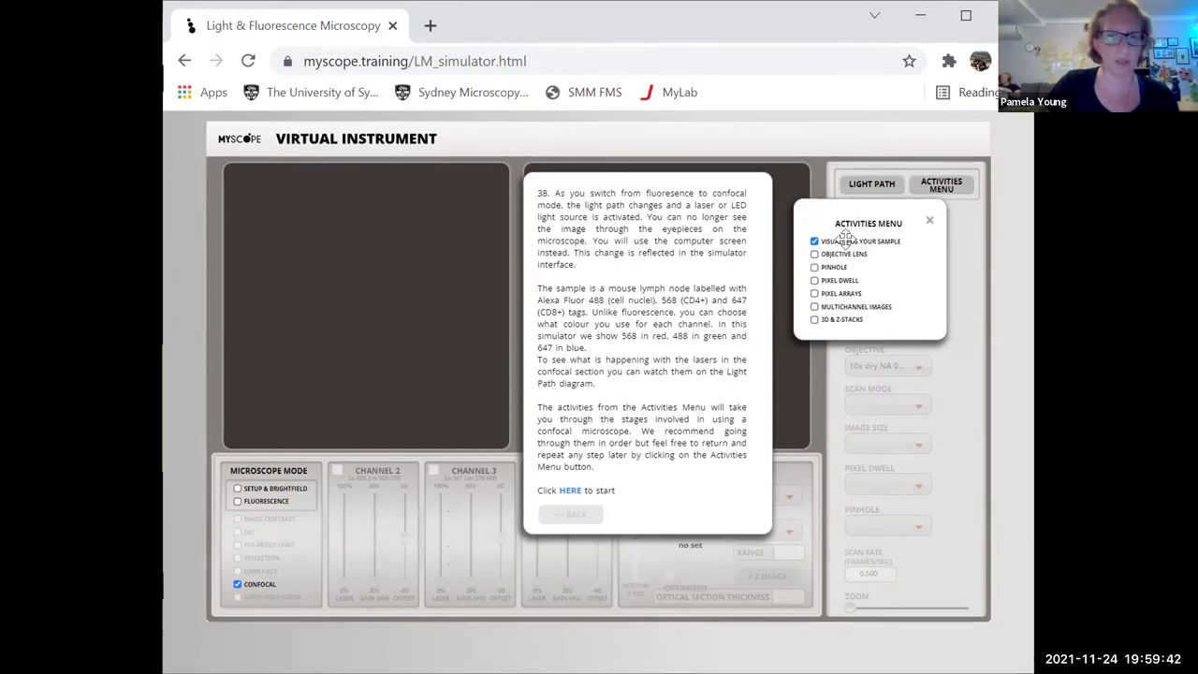
{"action": "left_click", "coordinate": [569, 490]}
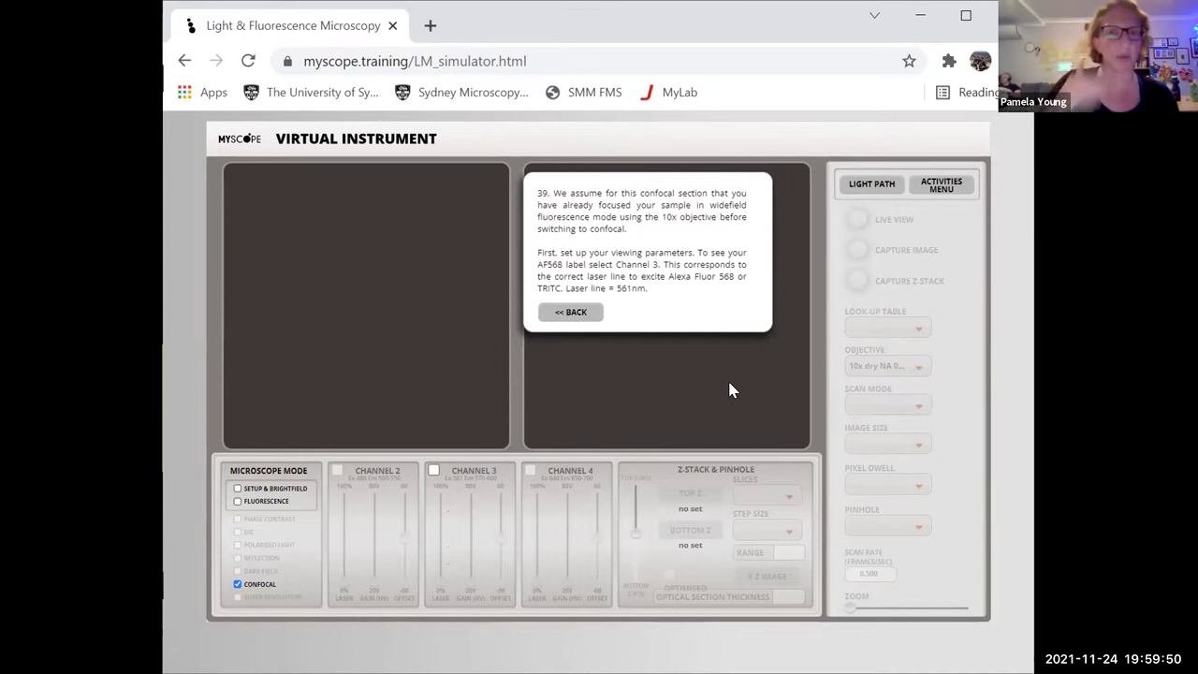
Review the Activities Menu and the confocal light path diagram
{"action": "left_click", "coordinate": [930, 178]}
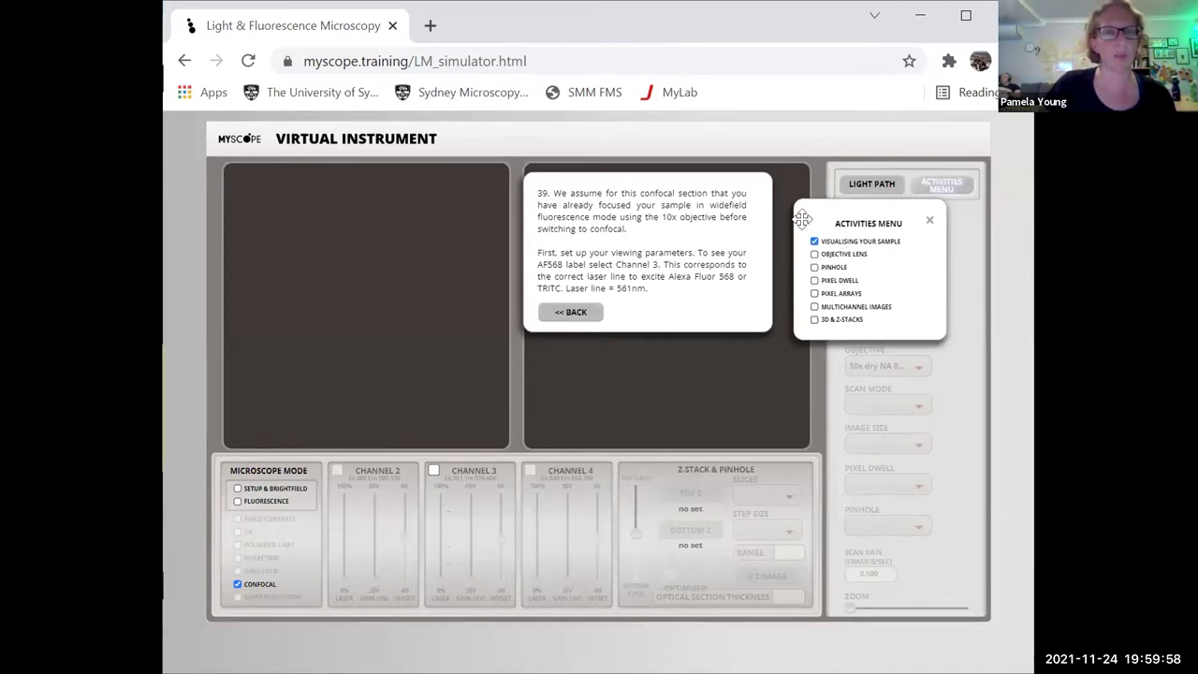
{"action": "left_click", "coordinate": [927, 221]}
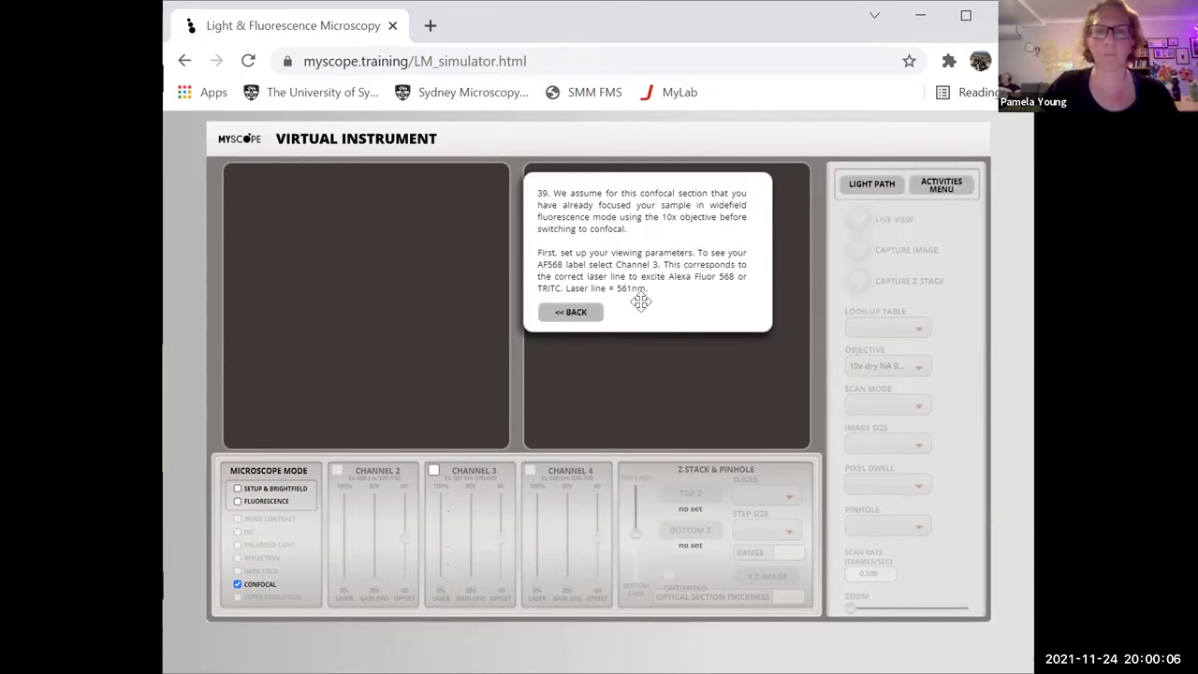
{"action": "left_click", "coordinate": [871, 182]}
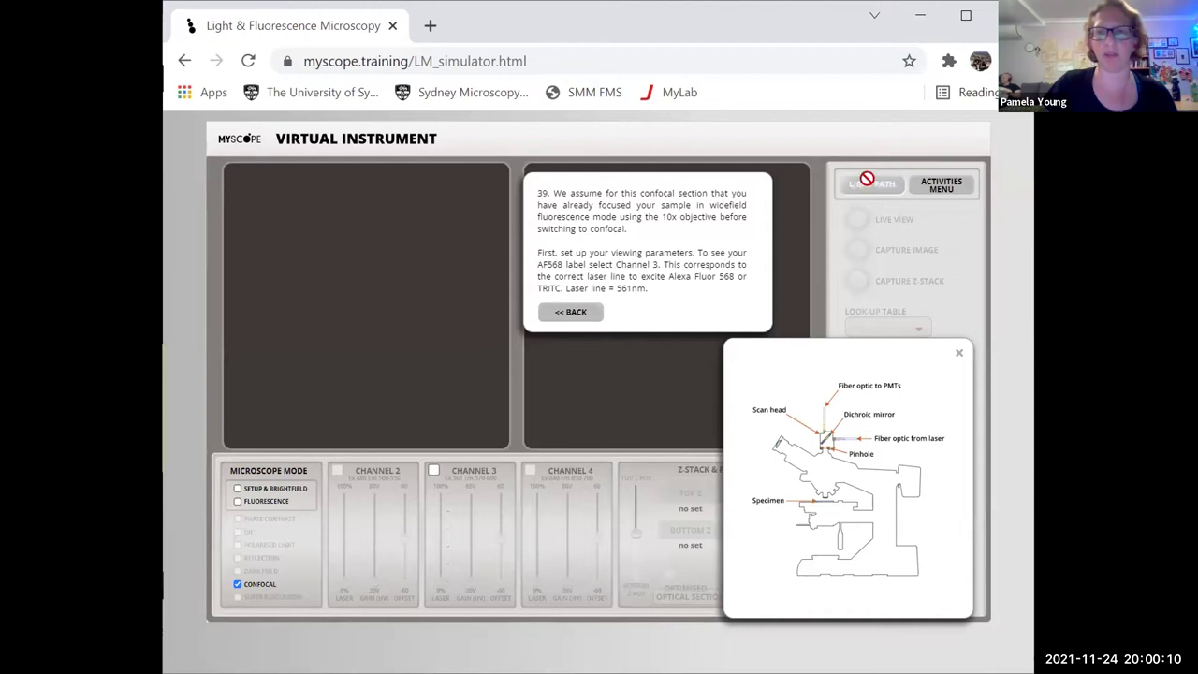
{"action": "left_click", "coordinate": [958, 353]}
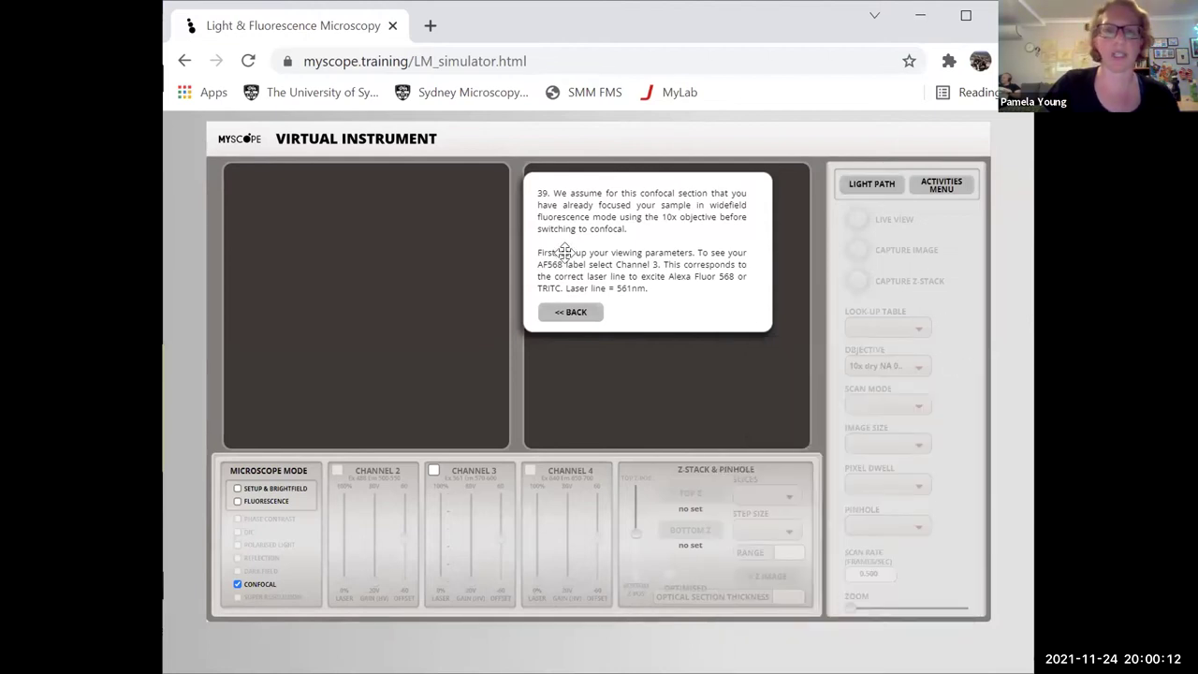
Enable Channel 3 for AF568 with detector gain at 40V and laser at about 5%
{"action": "left_click", "coordinate": [434, 469]}
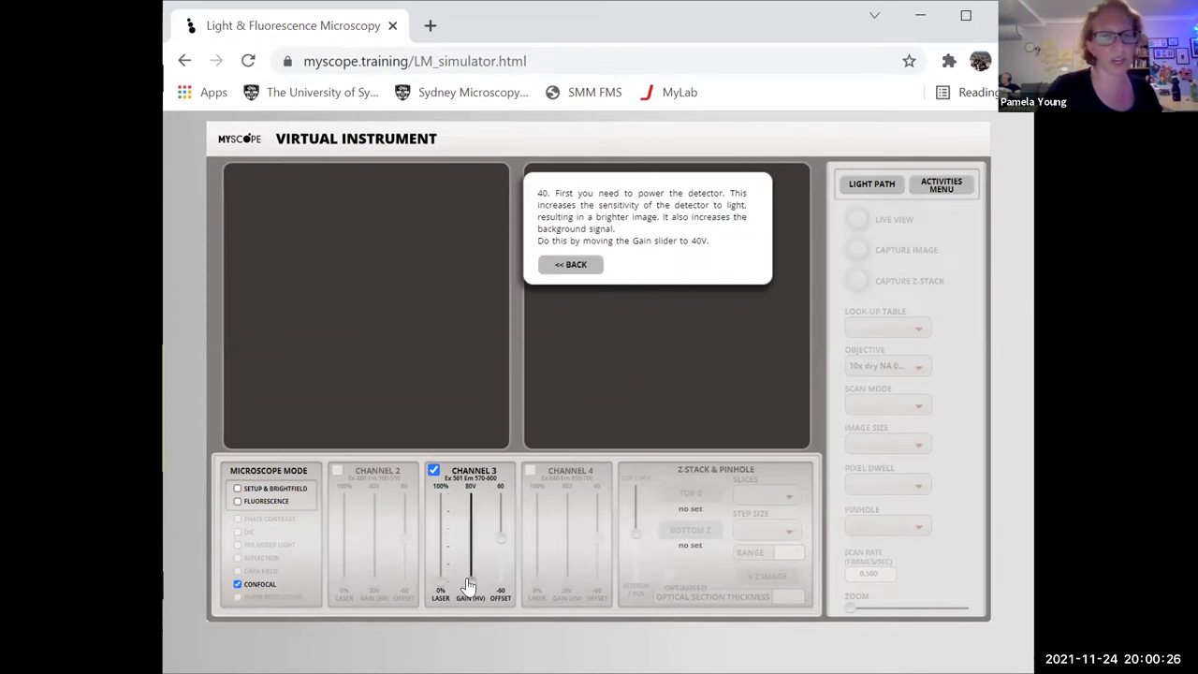
{"action": "left_click_drag", "start_coordinate": [468, 586], "coordinate": [468, 573]}
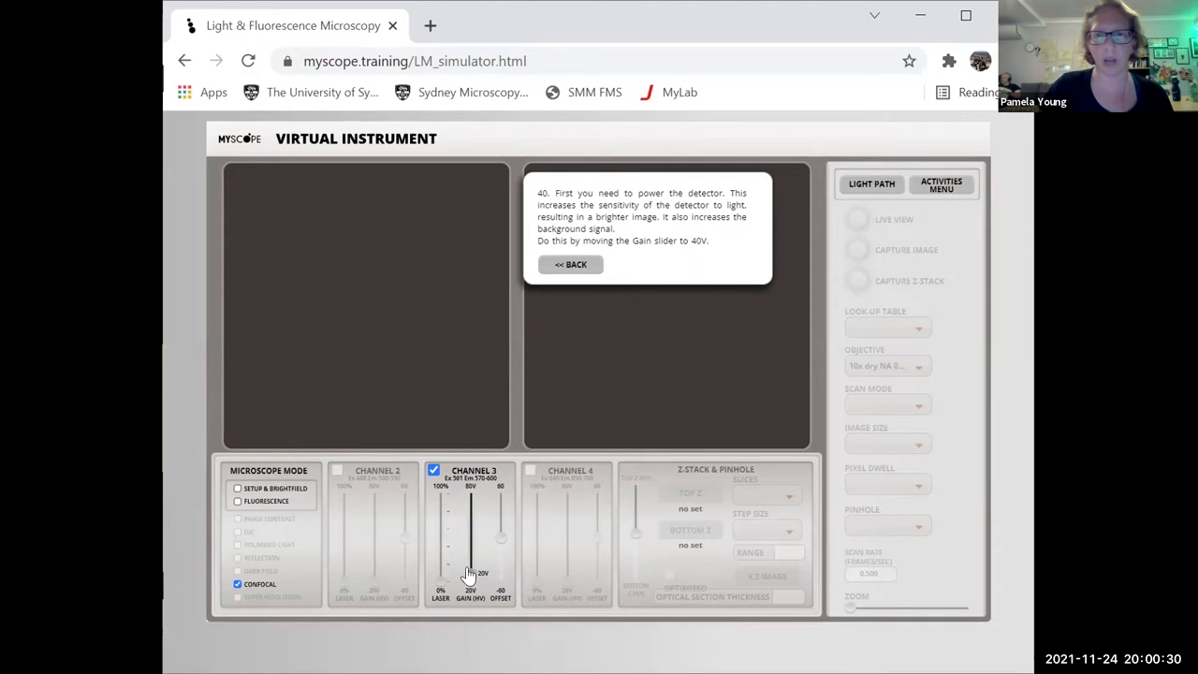
{"action": "left_click_drag", "start_coordinate": [468, 572], "coordinate": [464, 545]}
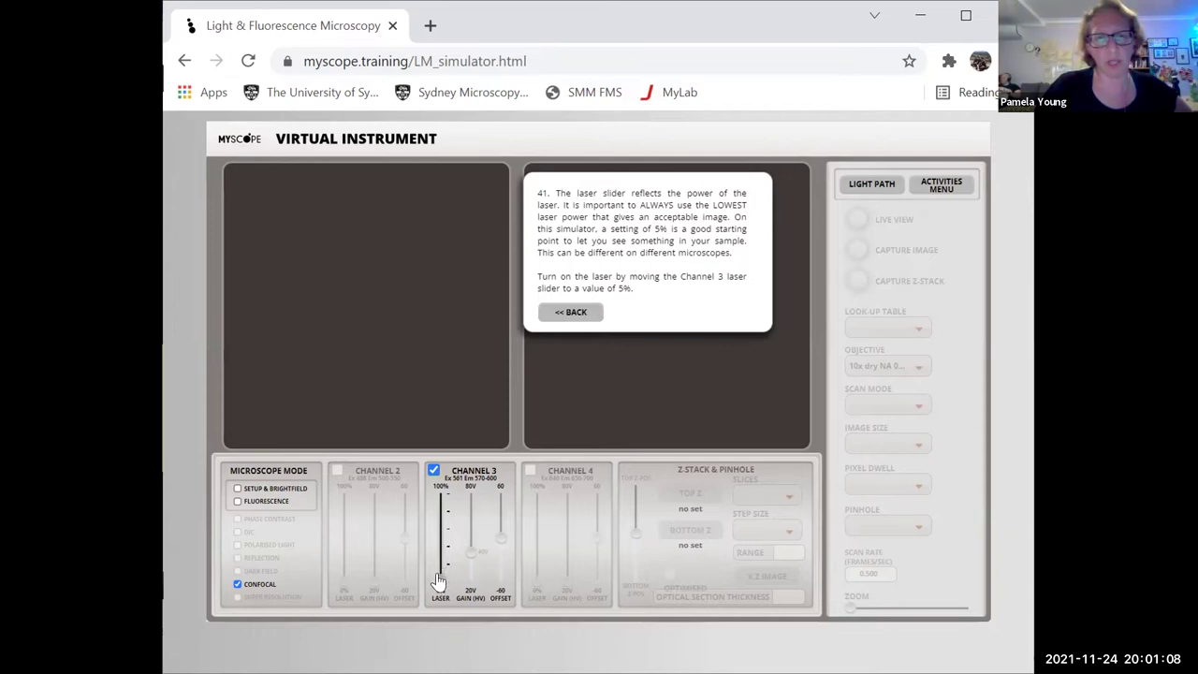
{"action": "left_click_drag", "start_coordinate": [439, 581], "coordinate": [436, 570]}
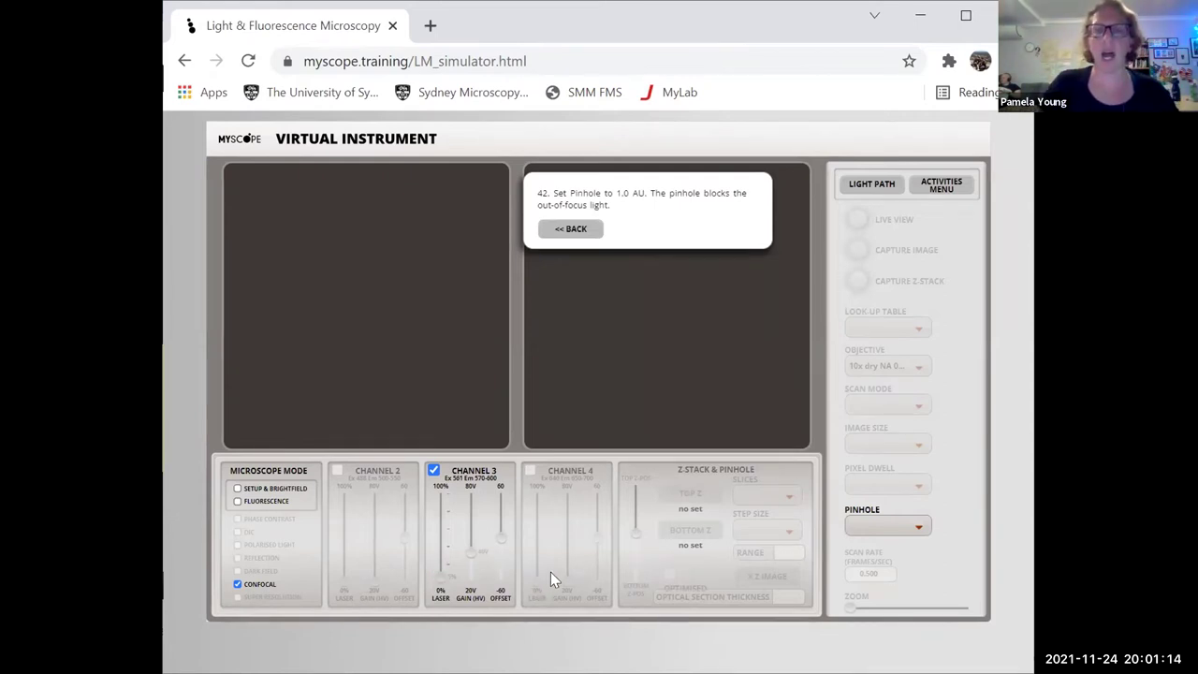
Set the pinhole to 1.0 AU and the image size to 512 x 512
{"action": "left_click", "coordinate": [892, 531]}
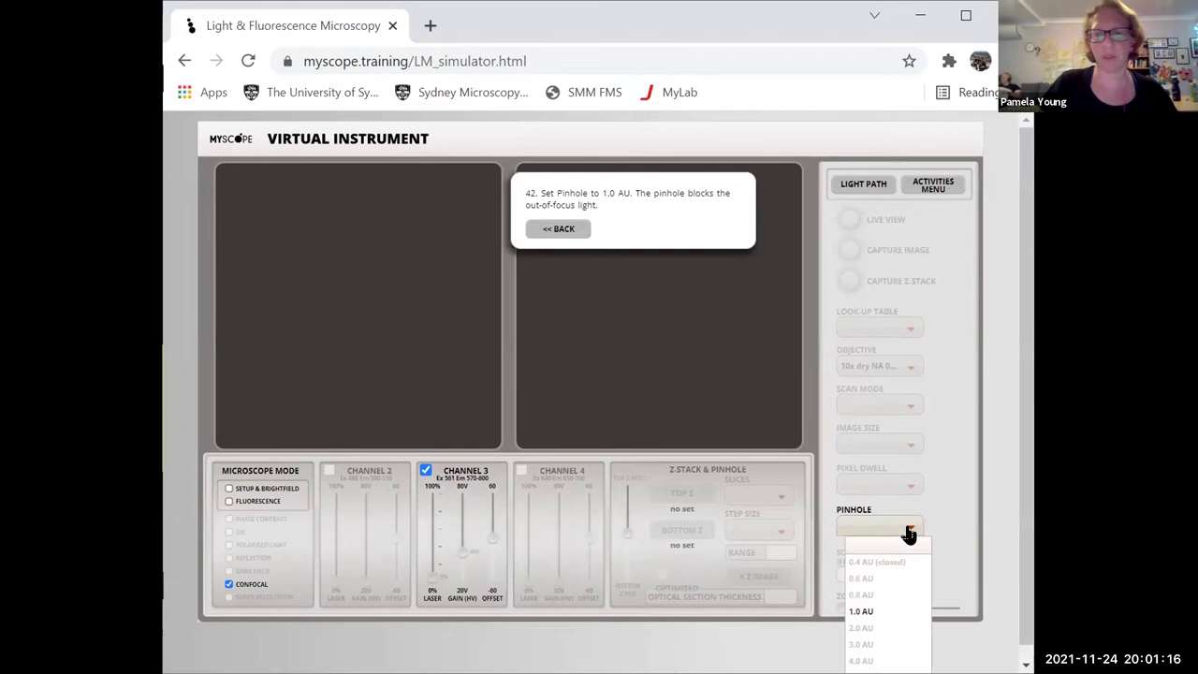
{"action": "left_click", "coordinate": [861, 612]}
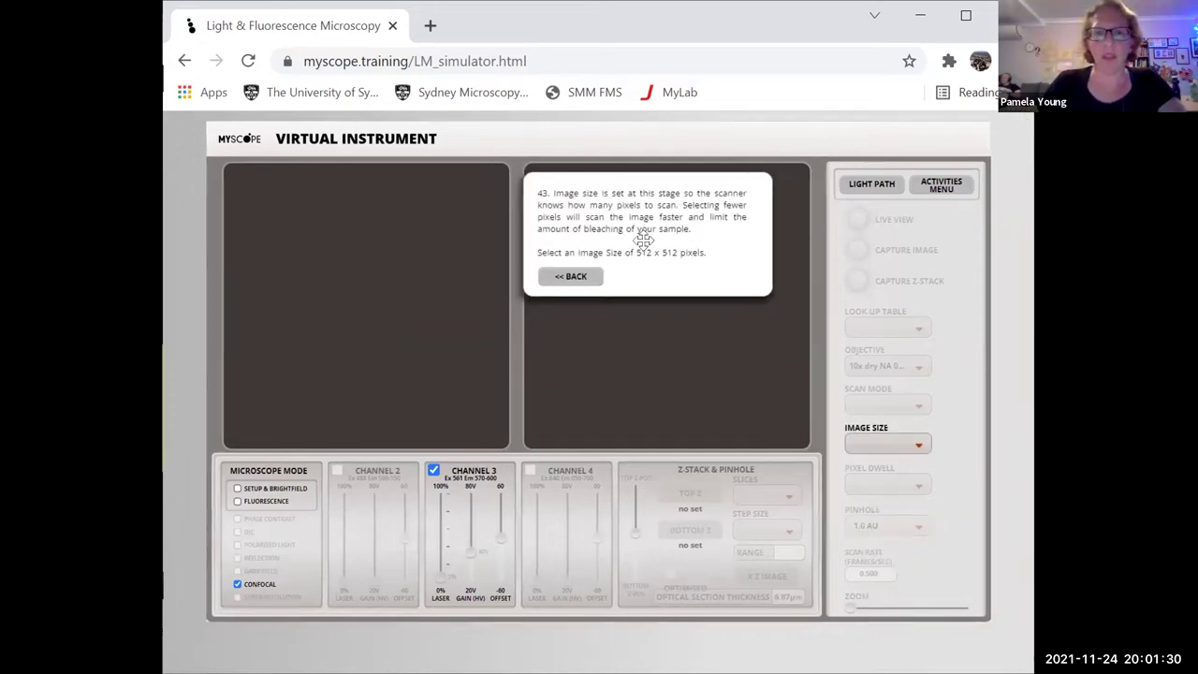
{"action": "left_click", "coordinate": [863, 444]}
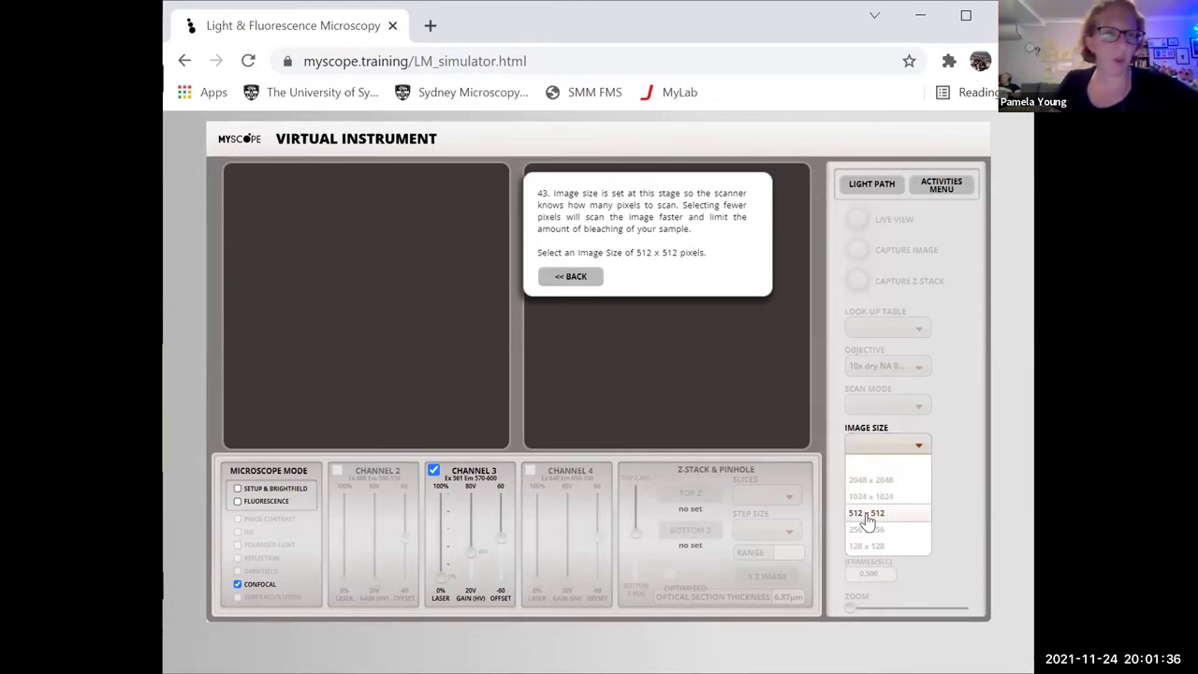
{"action": "left_click", "coordinate": [866, 512]}
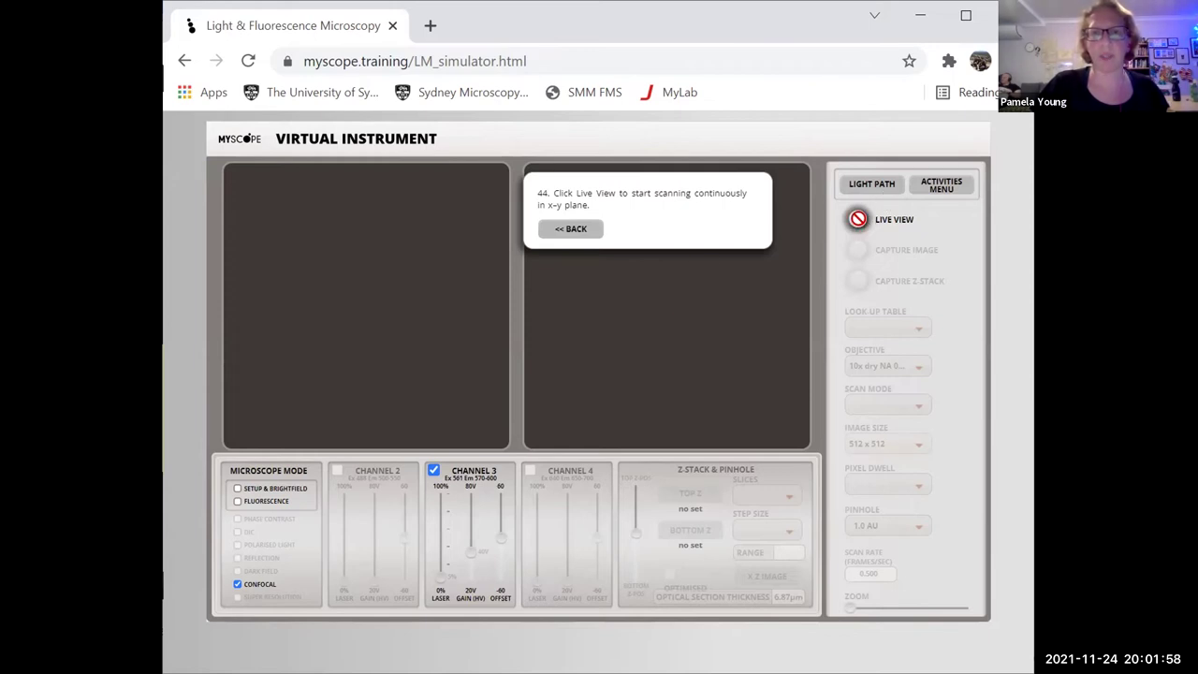
Scan Channel 3 live with the Under/Over look-up table and raise its gain to about 50V
{"action": "left_click", "coordinate": [858, 219]}
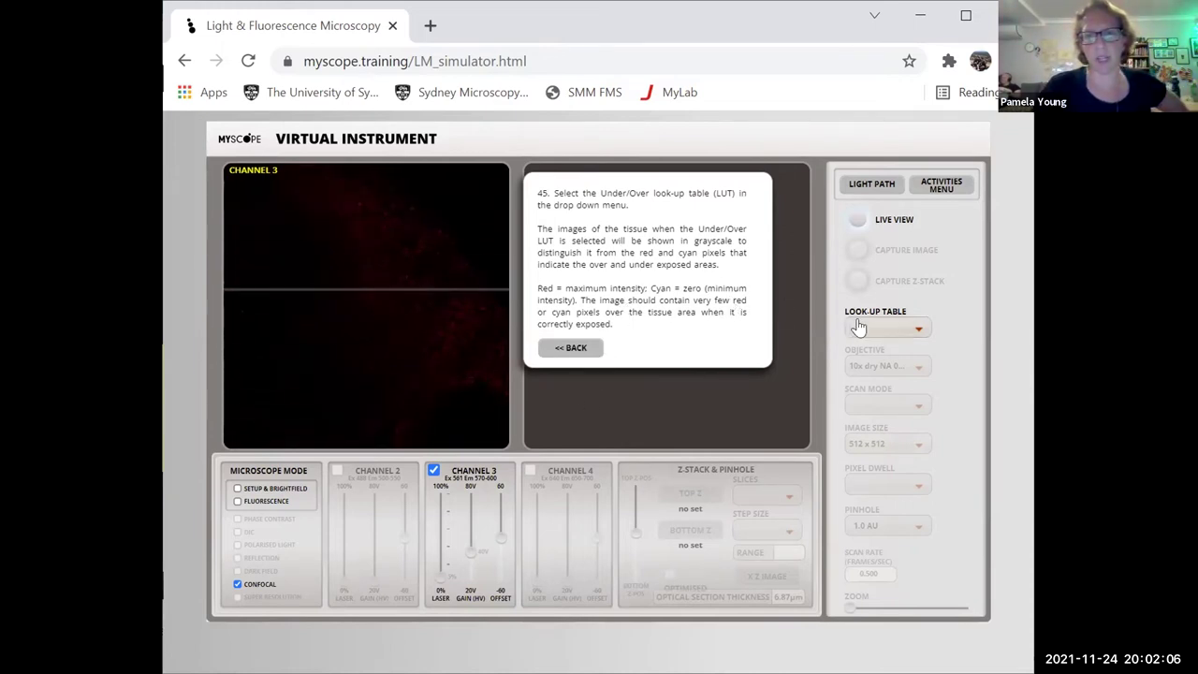
{"action": "left_click", "coordinate": [918, 329]}
{"action": "left_click", "coordinate": [893, 381]}
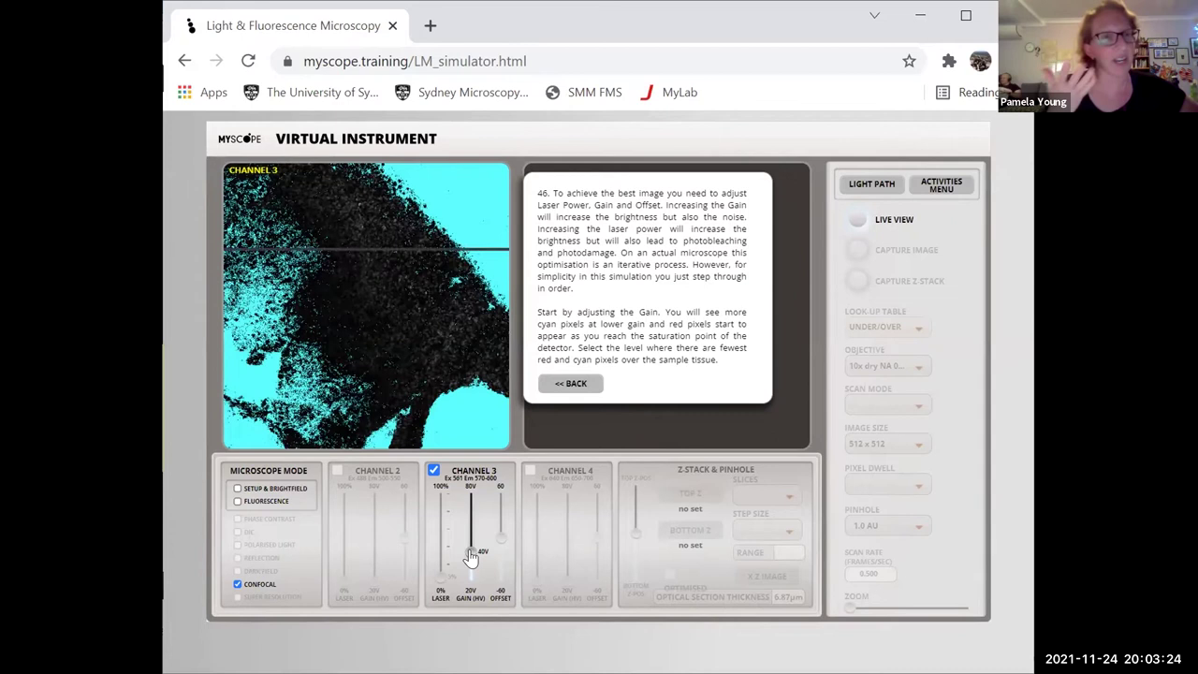
{"action": "left_click_drag", "start_coordinate": [471, 551], "coordinate": [453, 525]}
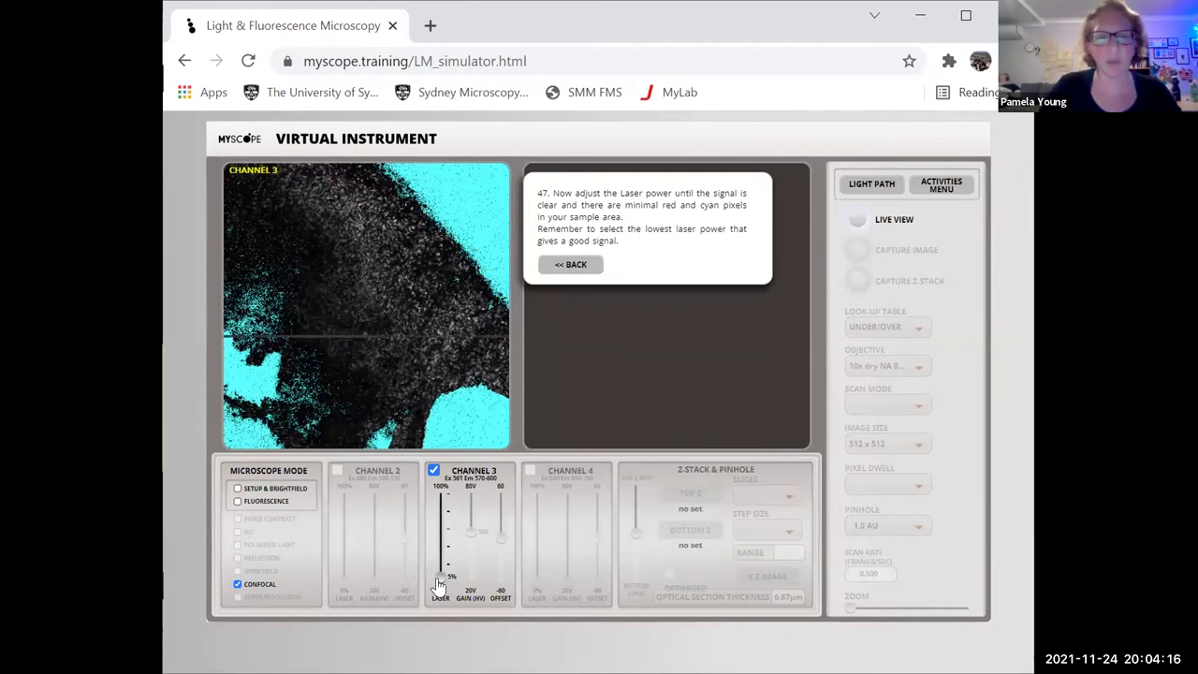
Keep the Channel 3 laser power low, near 5%, and advance to the offset step
{"action": "mouse_move", "coordinate": [439, 585]}
{"action": "left_mouse_down"}
{"action": "mouse_move", "coordinate": [431, 503]}
{"action": "mouse_move", "coordinate": [434, 569]}
{"action": "left_mouse_up"}
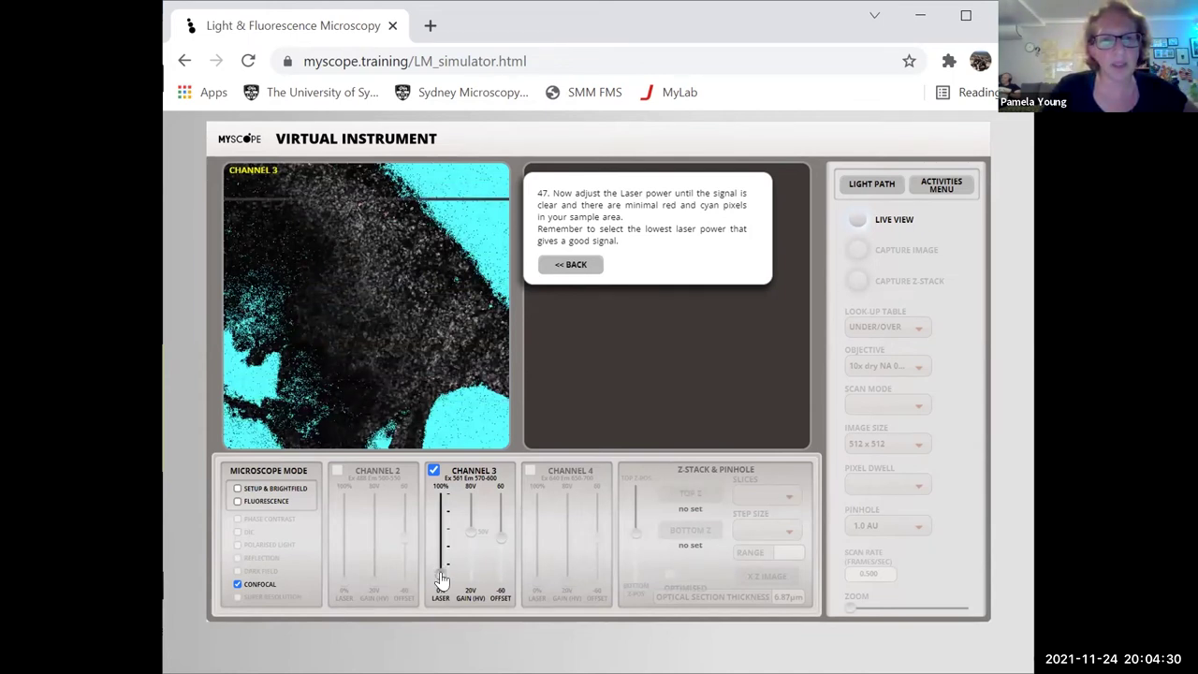
{"action": "left_click", "coordinate": [441, 574]}
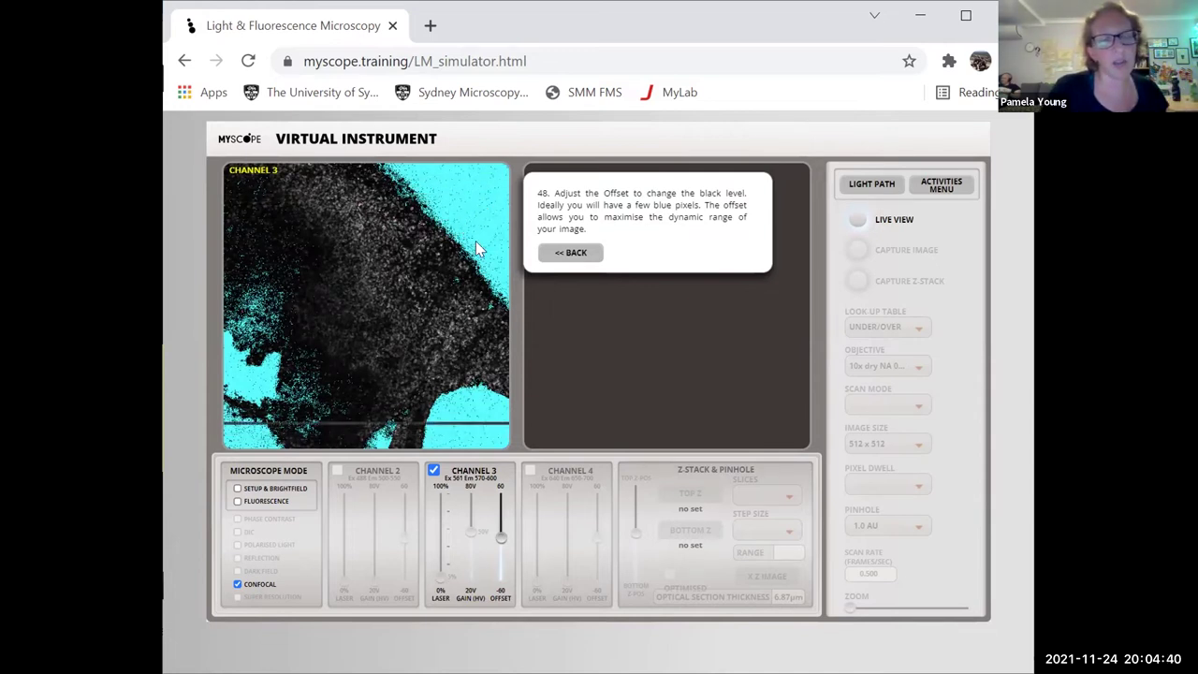
Raise then lower the Channel 3 offset until only a few cyan under-exposed pixels remain
{"action": "left_click_drag", "start_coordinate": [500, 543], "coordinate": [502, 489]}
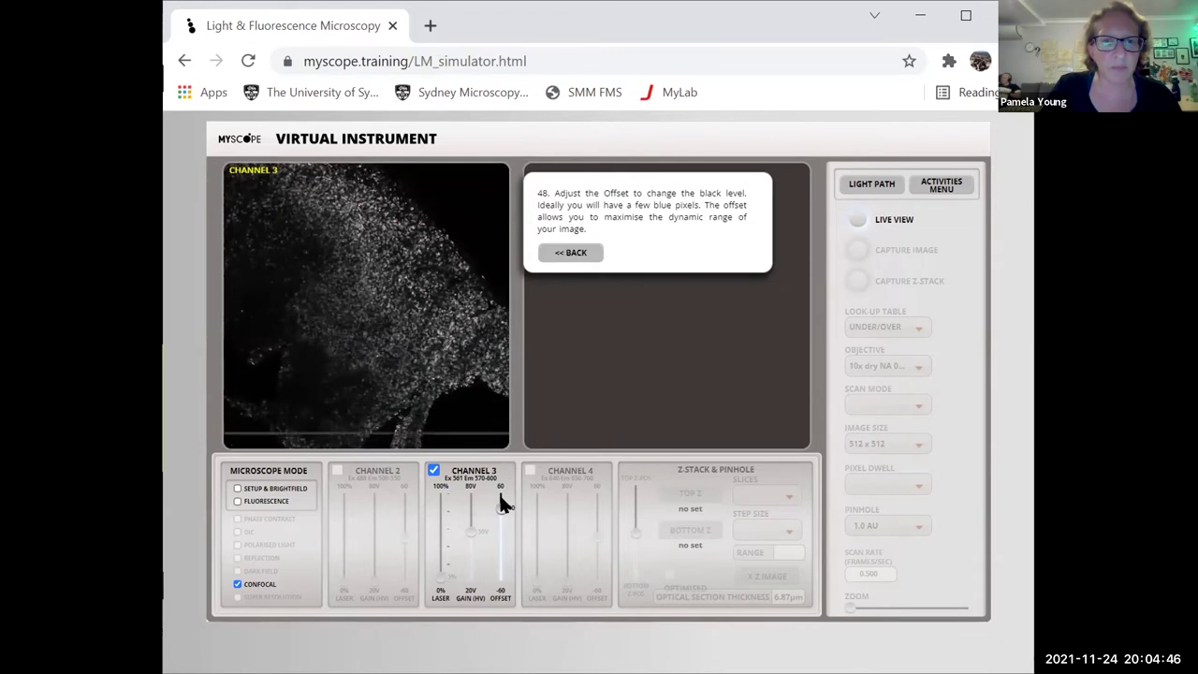
{"action": "mouse_move", "coordinate": [499, 511]}
{"action": "left_mouse_down"}
{"action": "mouse_move", "coordinate": [497, 575]}
{"action": "mouse_move", "coordinate": [496, 526]}
{"action": "left_mouse_up"}
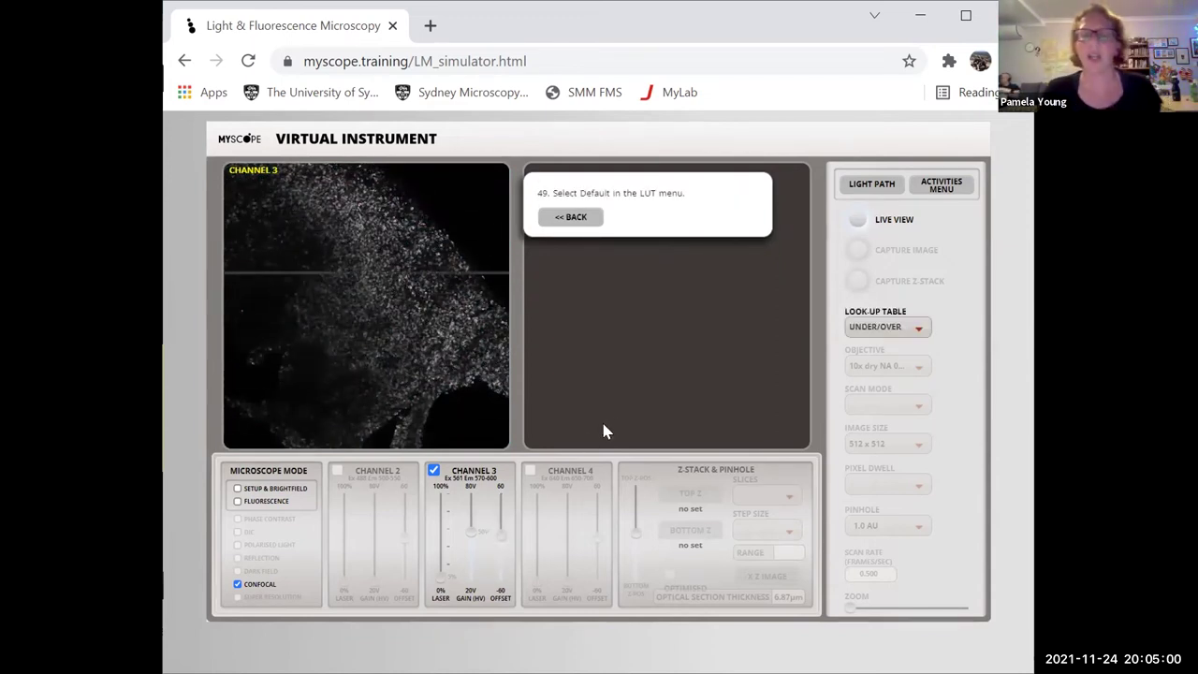
Return to the Default look-up table, stop Live View, and set image size to 1024 x 1024
{"action": "left_click", "coordinate": [917, 330]}
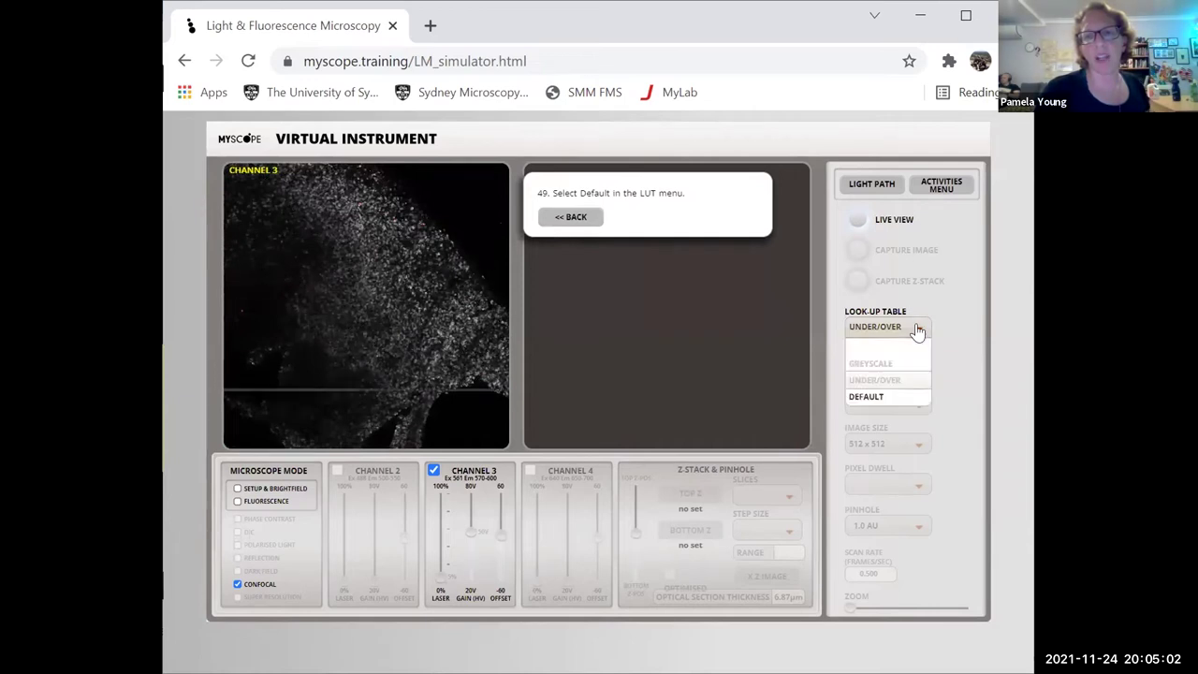
{"action": "left_click", "coordinate": [871, 396]}
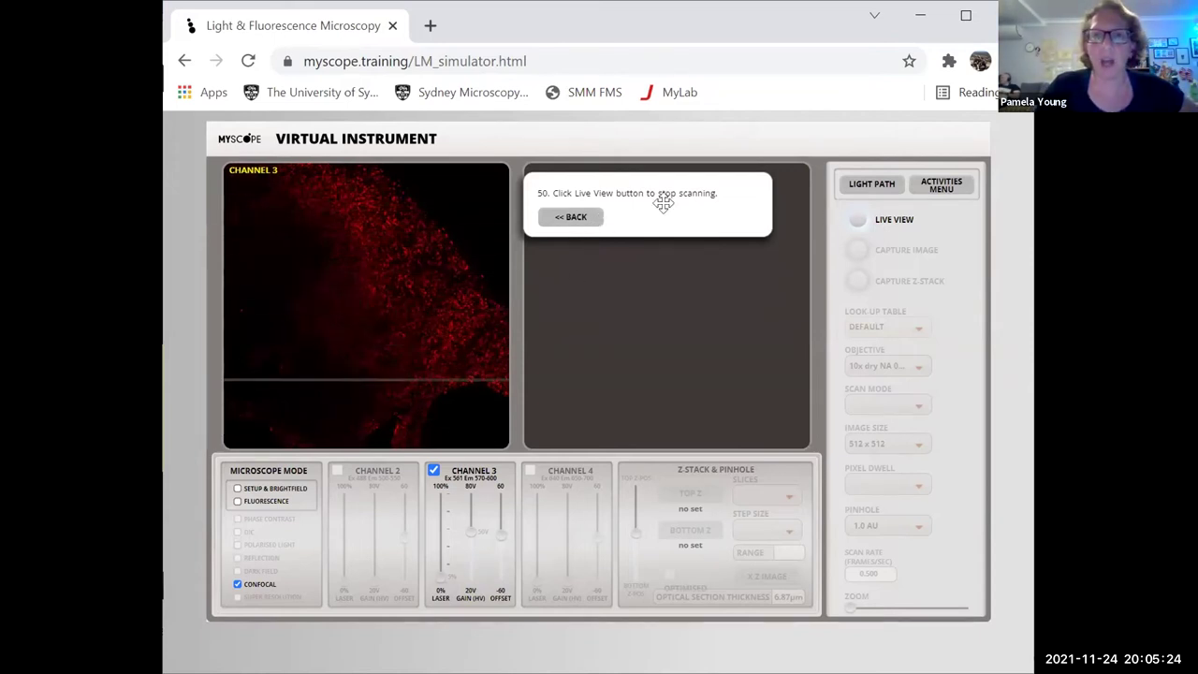
{"action": "left_click", "coordinate": [855, 215]}
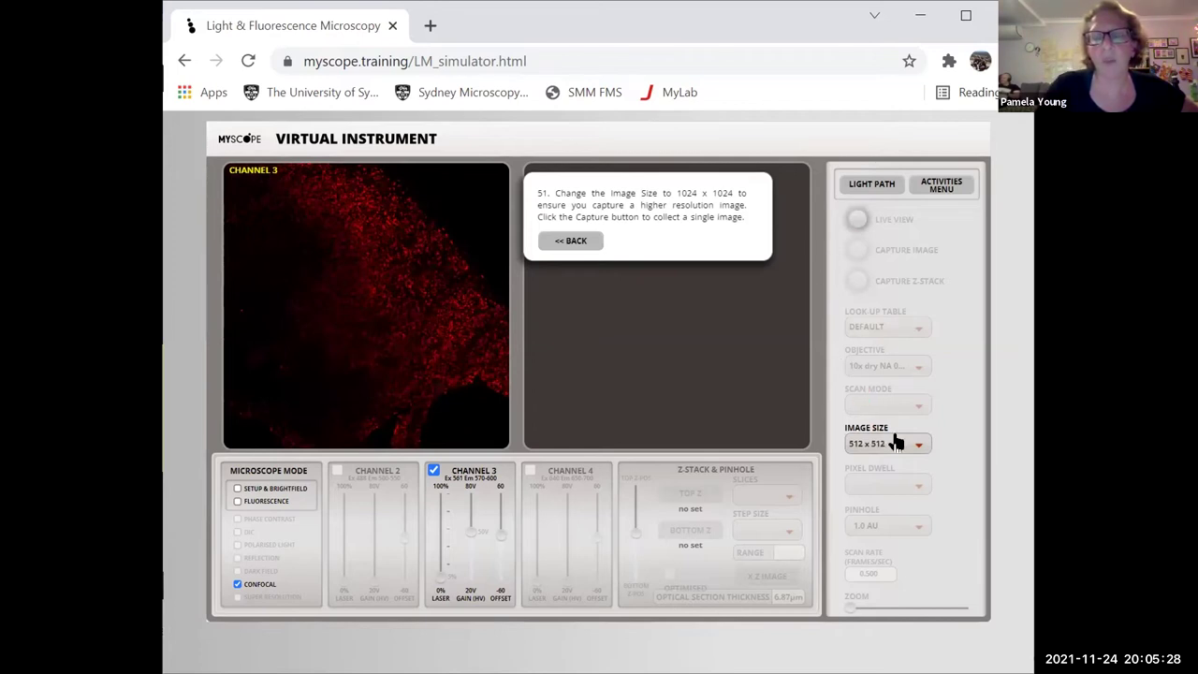
{"action": "left_click", "coordinate": [922, 445]}
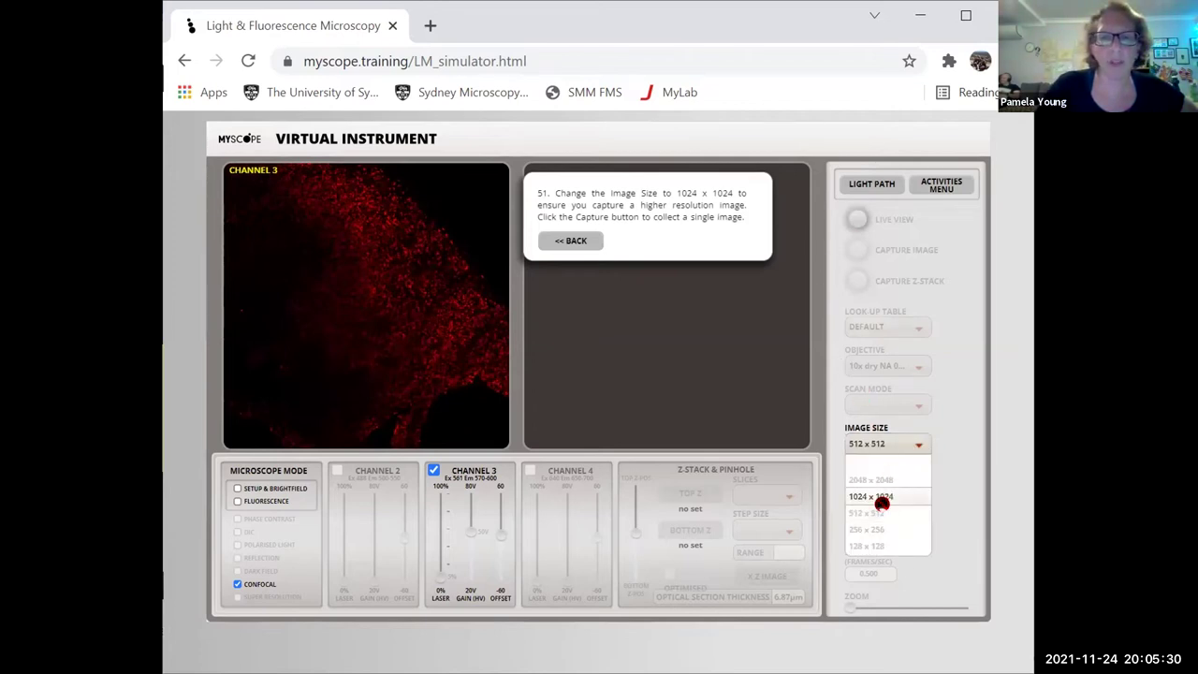
{"action": "left_click", "coordinate": [880, 497]}
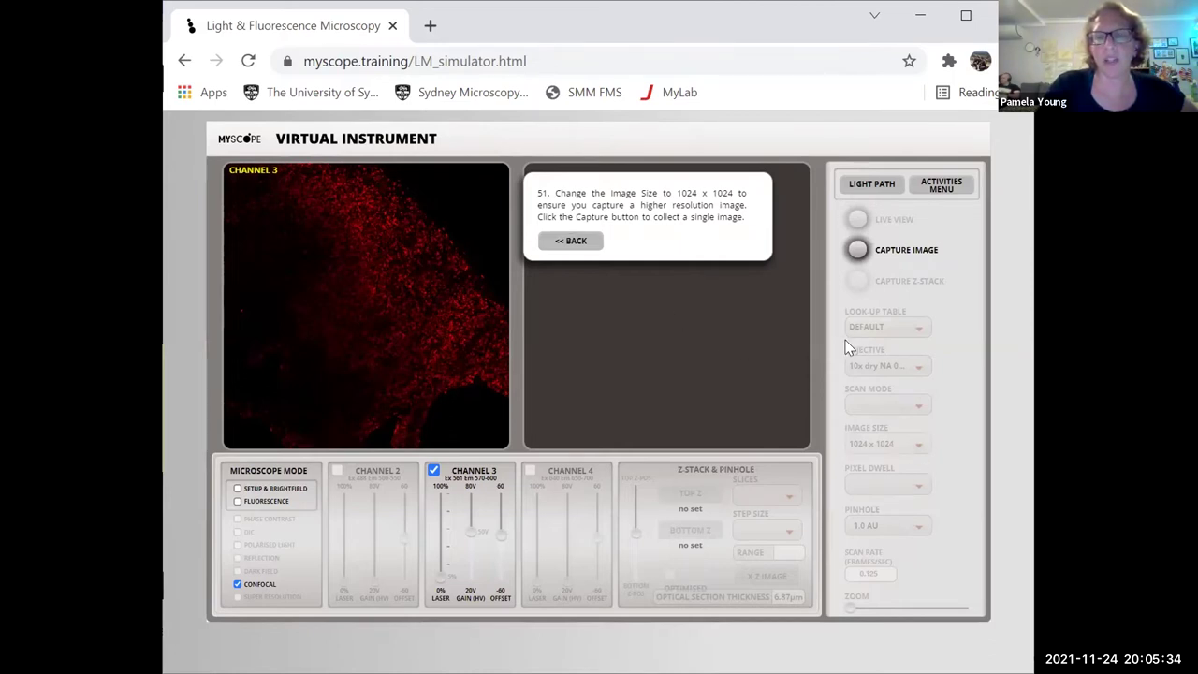
Capture a confocal Channel 3 image, saved as a JPG
{"action": "left_click", "coordinate": [855, 251]}
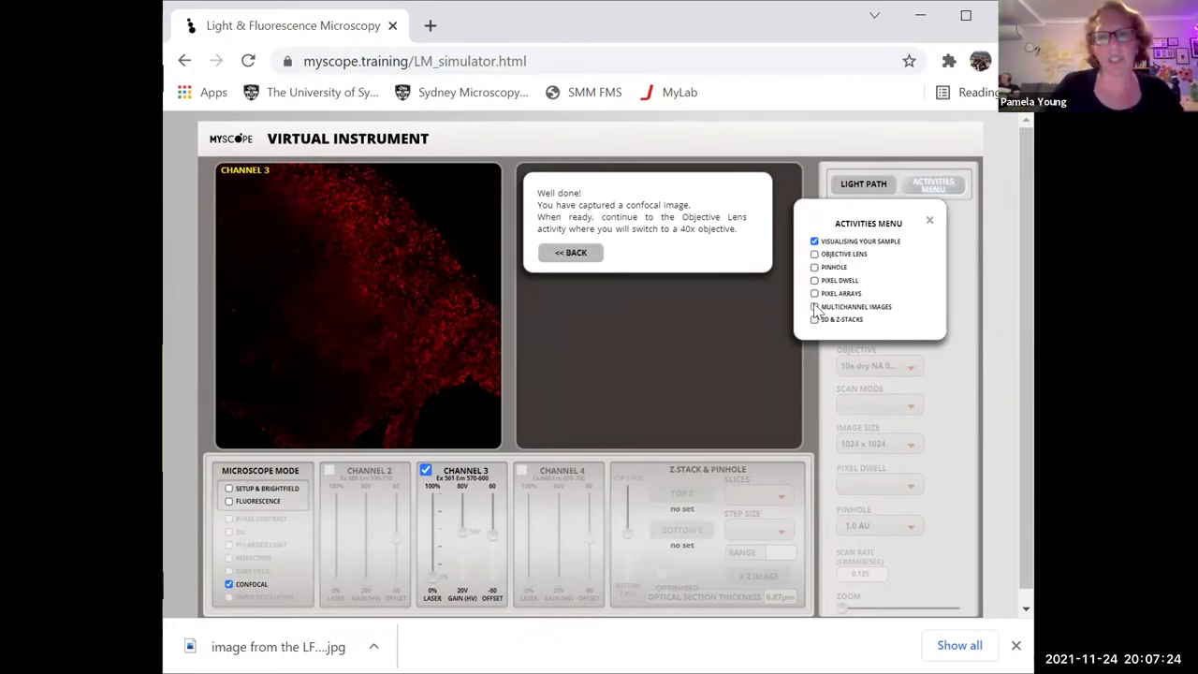
Load the Multichannel Images activity from the Activities Menu
{"action": "left_click", "coordinate": [814, 307]}
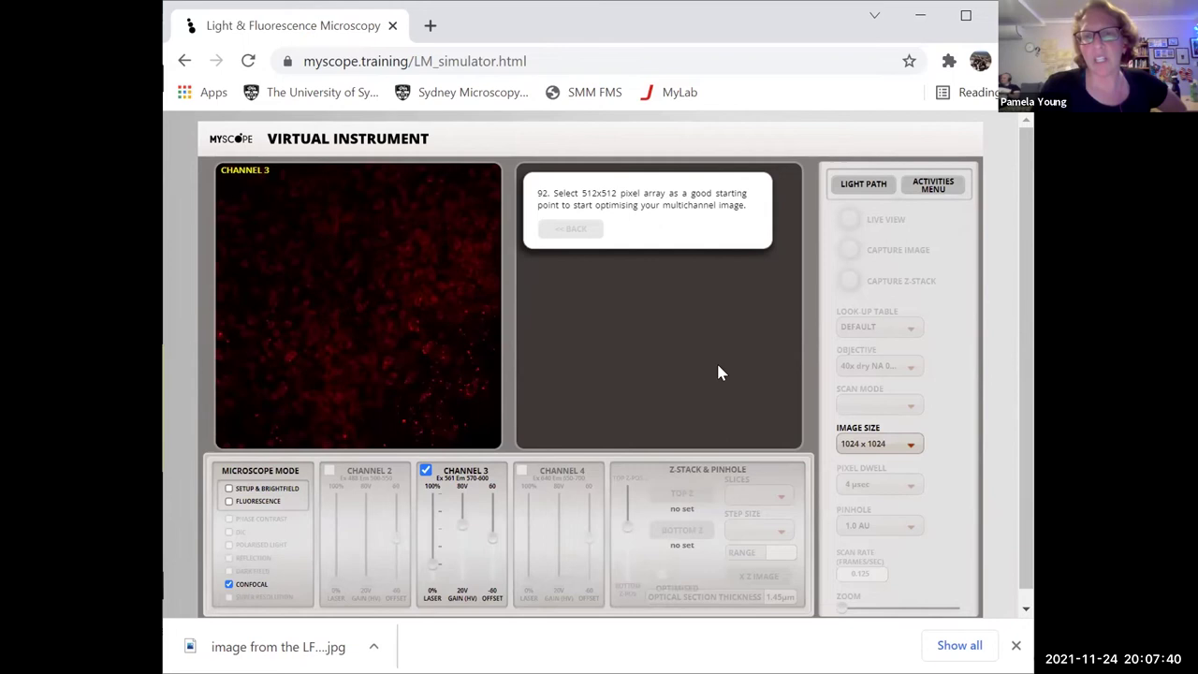
Set the image size to 512 x 512 and the scan mode to Simultaneous
{"action": "left_click", "coordinate": [908, 451]}
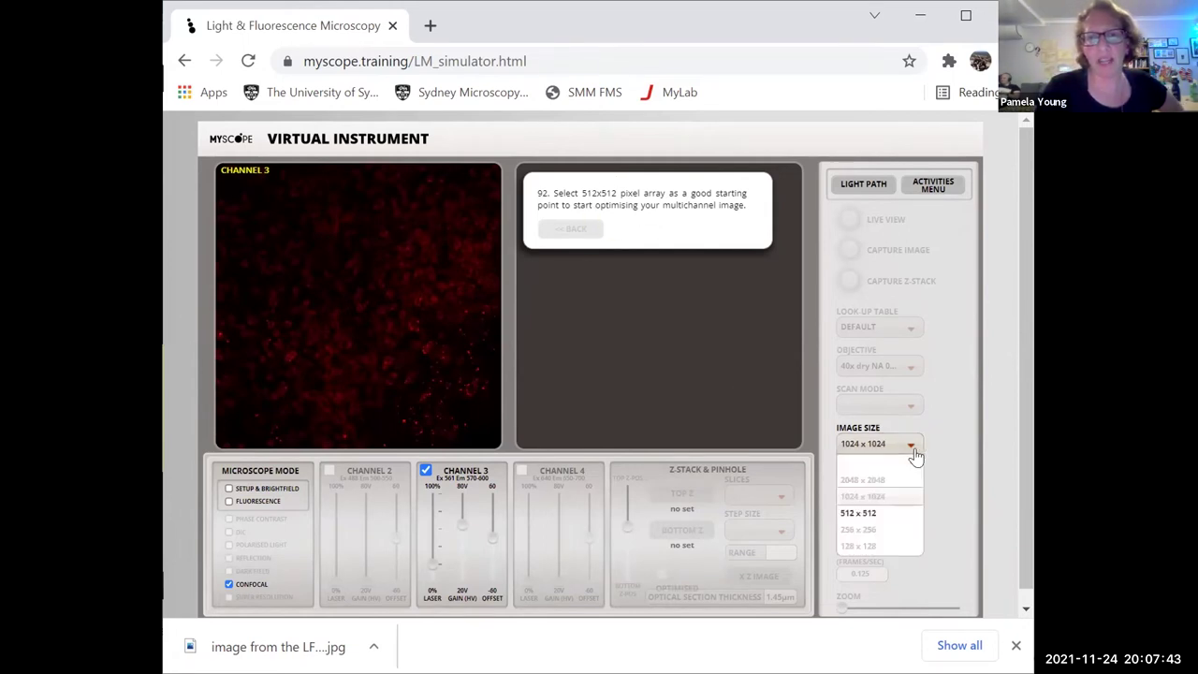
{"action": "left_click", "coordinate": [859, 513]}
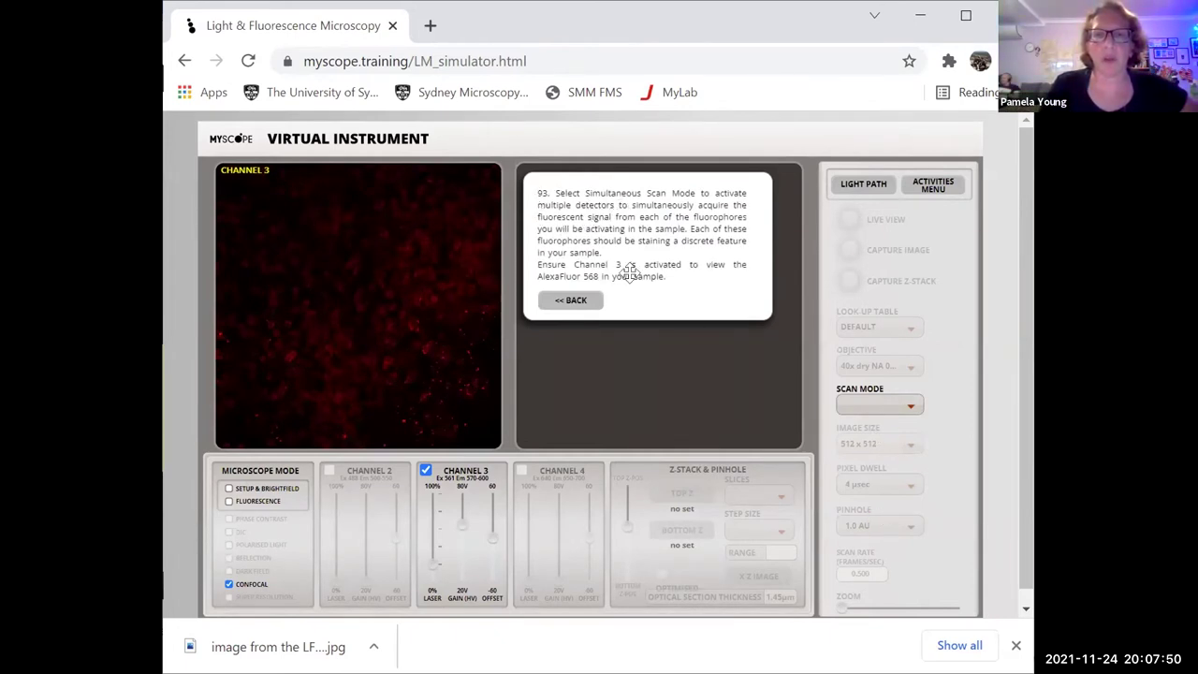
{"action": "left_click", "coordinate": [906, 411]}
{"action": "left_click", "coordinate": [885, 438]}
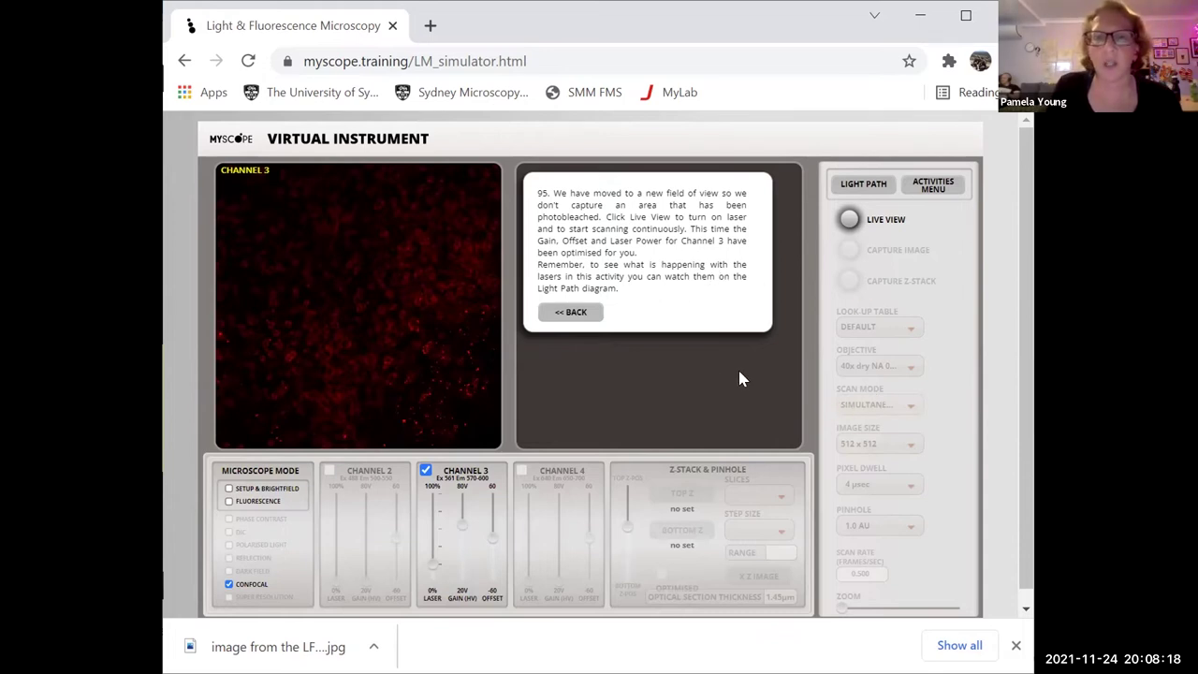
Run and stop a live scan of Channel 3, then enable Channel 4 for AlexaFluor 647
{"action": "left_click", "coordinate": [846, 219]}
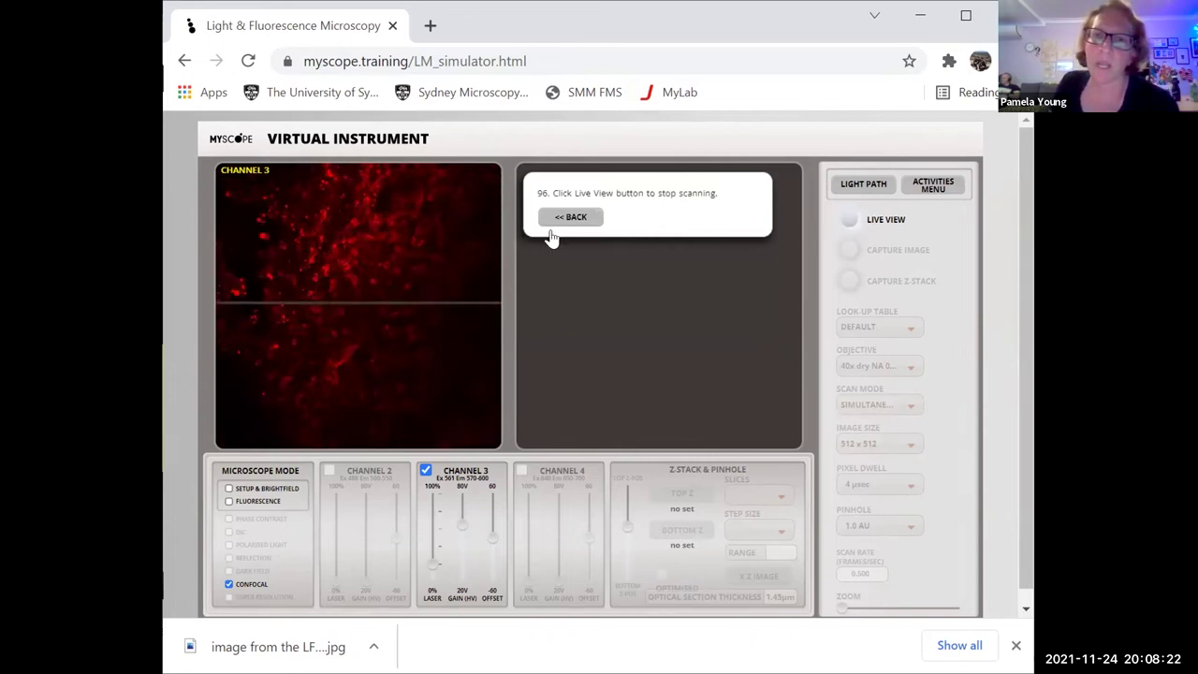
{"action": "left_click", "coordinate": [848, 219]}
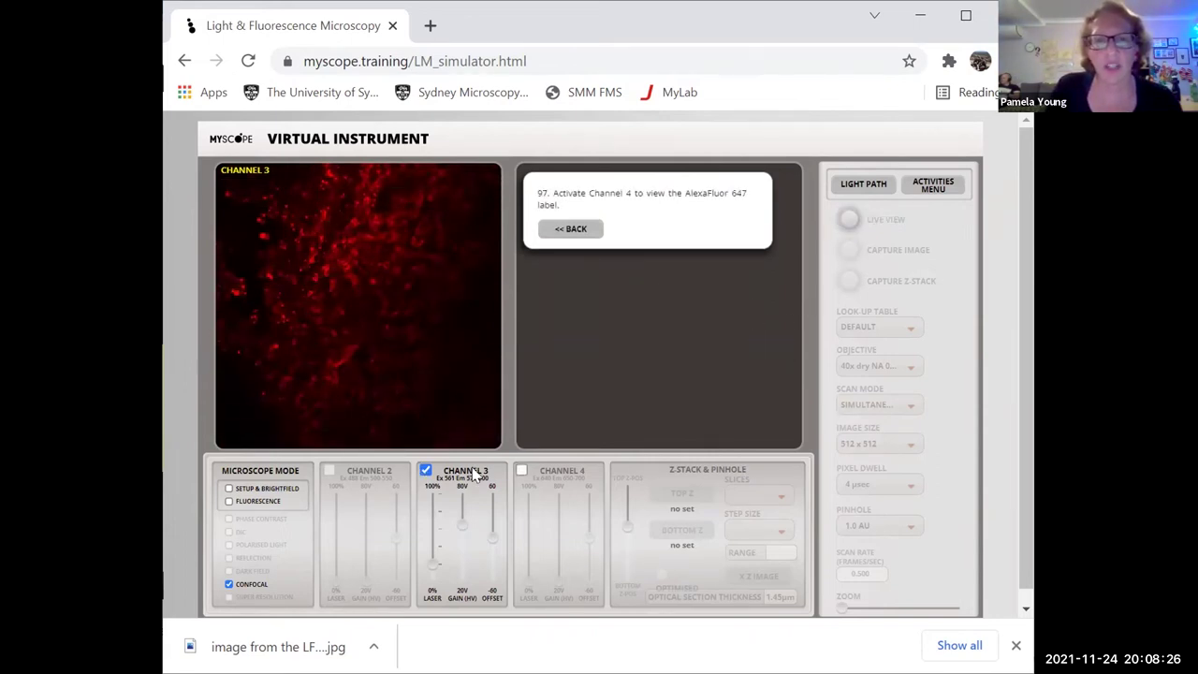
{"action": "left_click", "coordinate": [522, 473]}
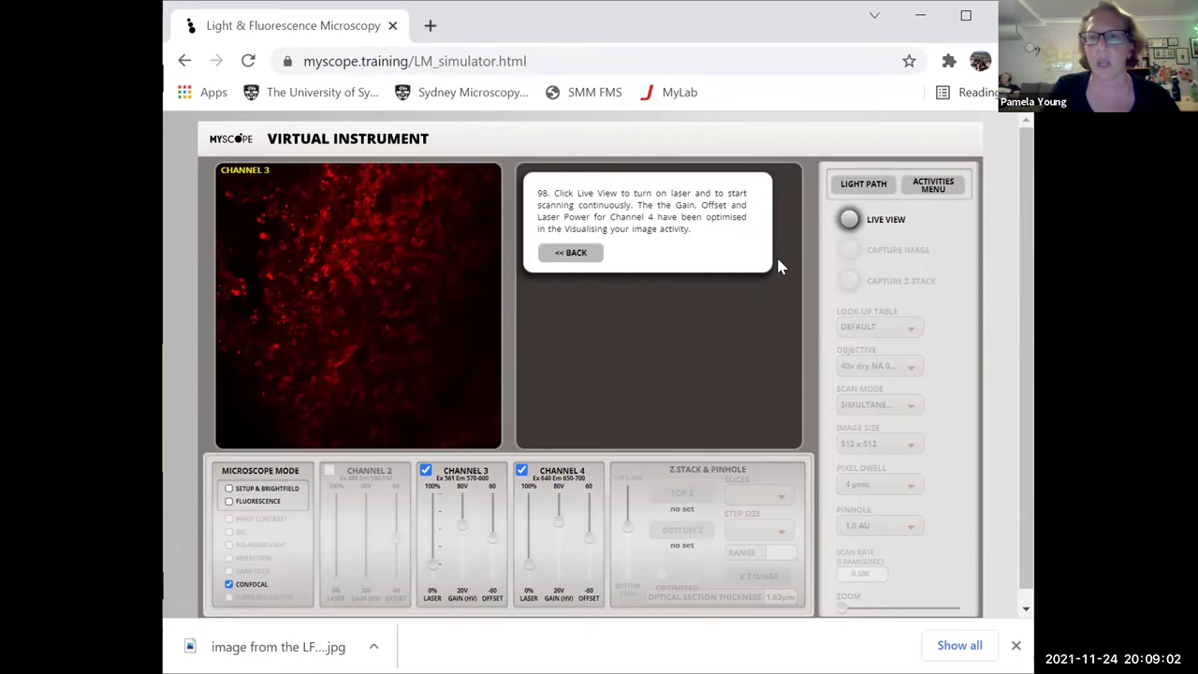
Live-scan Channels 3 and 4 together, moving the instruction note off the Channel 4 image
{"action": "left_click", "coordinate": [847, 219]}
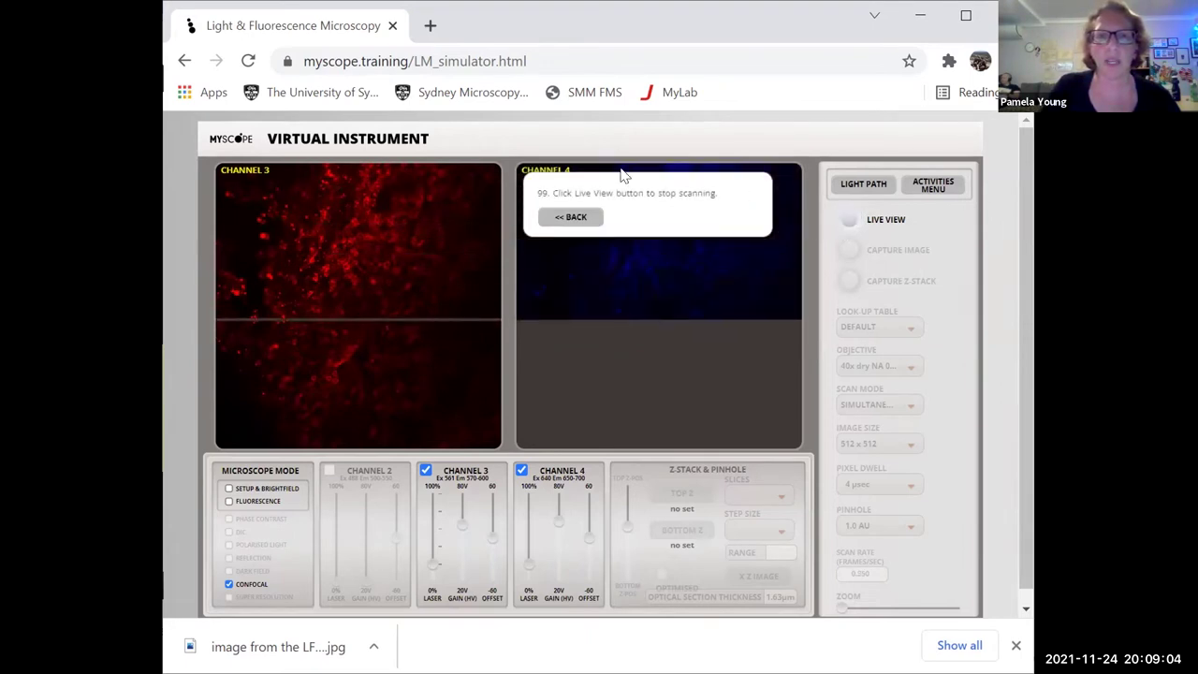
{"action": "left_click_drag", "start_coordinate": [612, 178], "coordinate": [419, 200]}
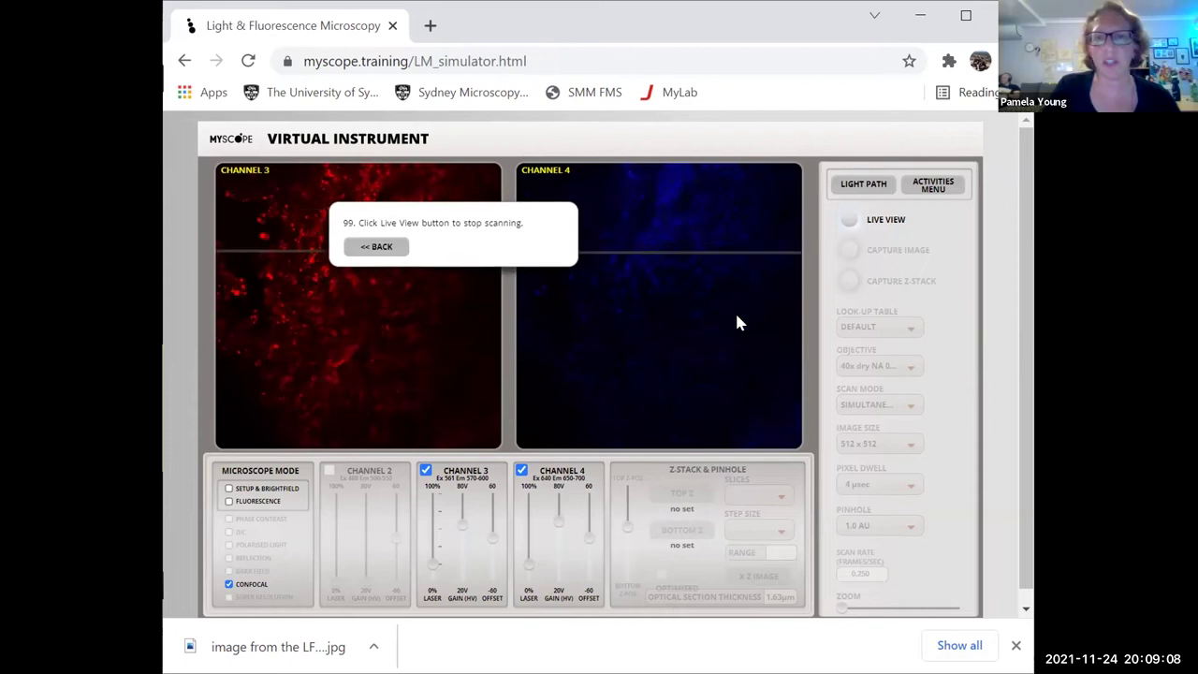
{"action": "left_click", "coordinate": [846, 221]}
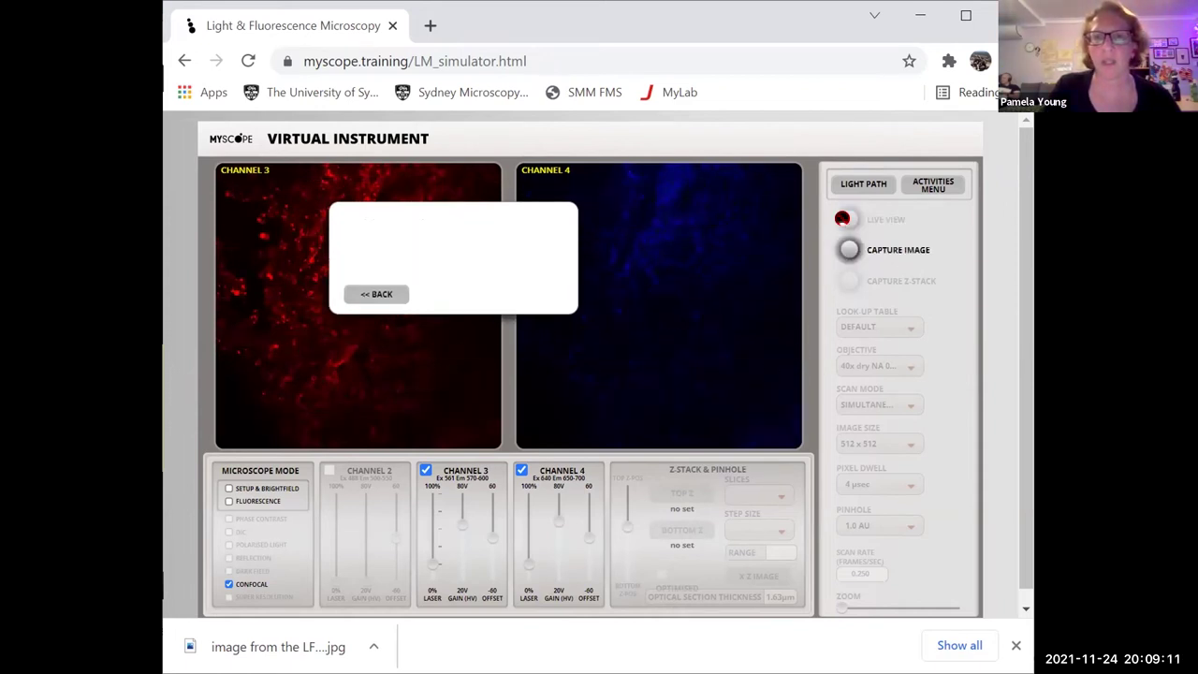
Capture the simultaneous two-channel image, allow the merged jpg download, and close the merge window
{"action": "left_click", "coordinate": [848, 251]}
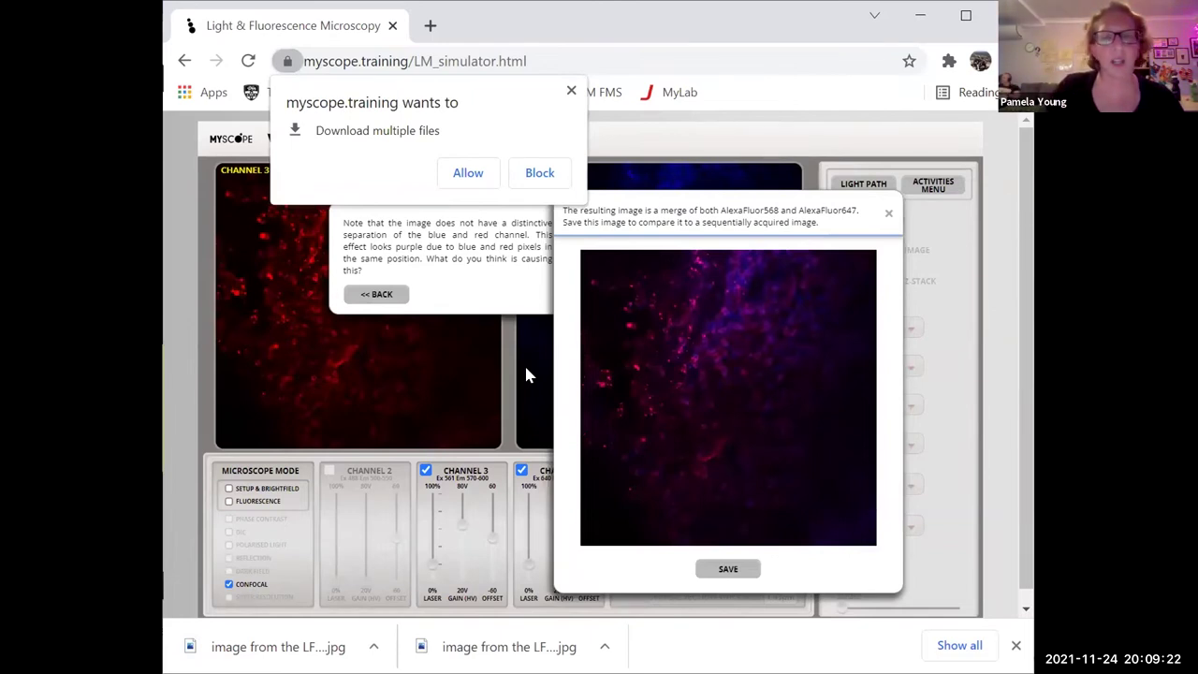
{"action": "left_click", "coordinate": [468, 174]}
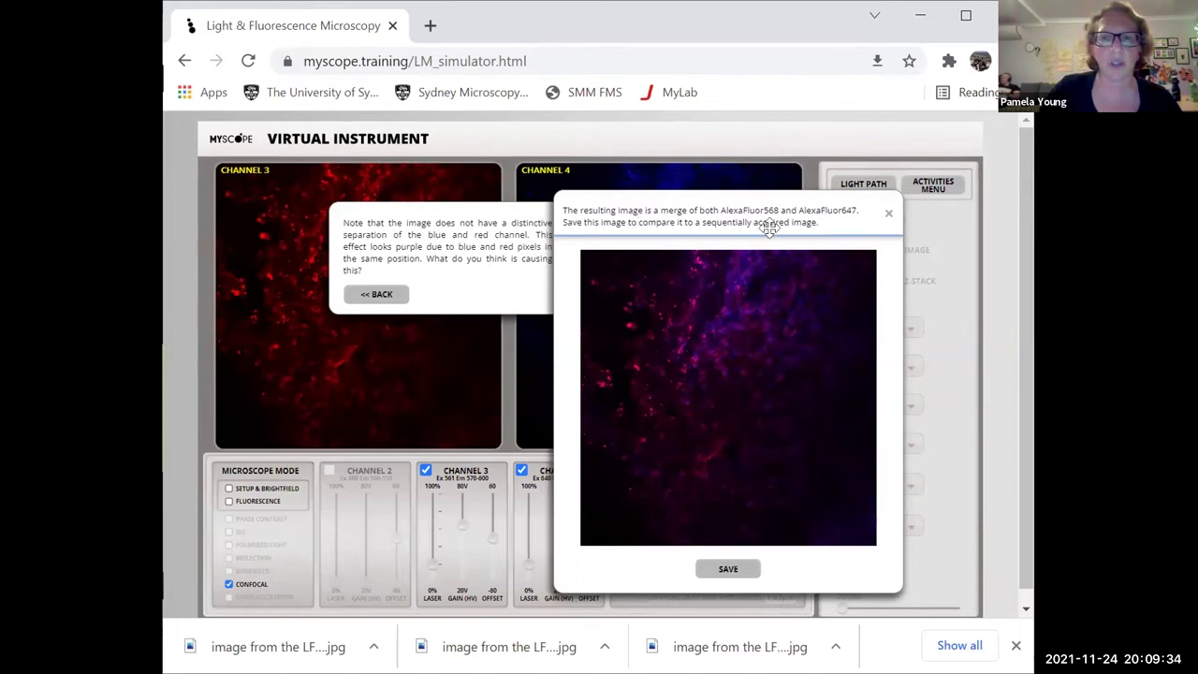
{"action": "left_click", "coordinate": [888, 213]}
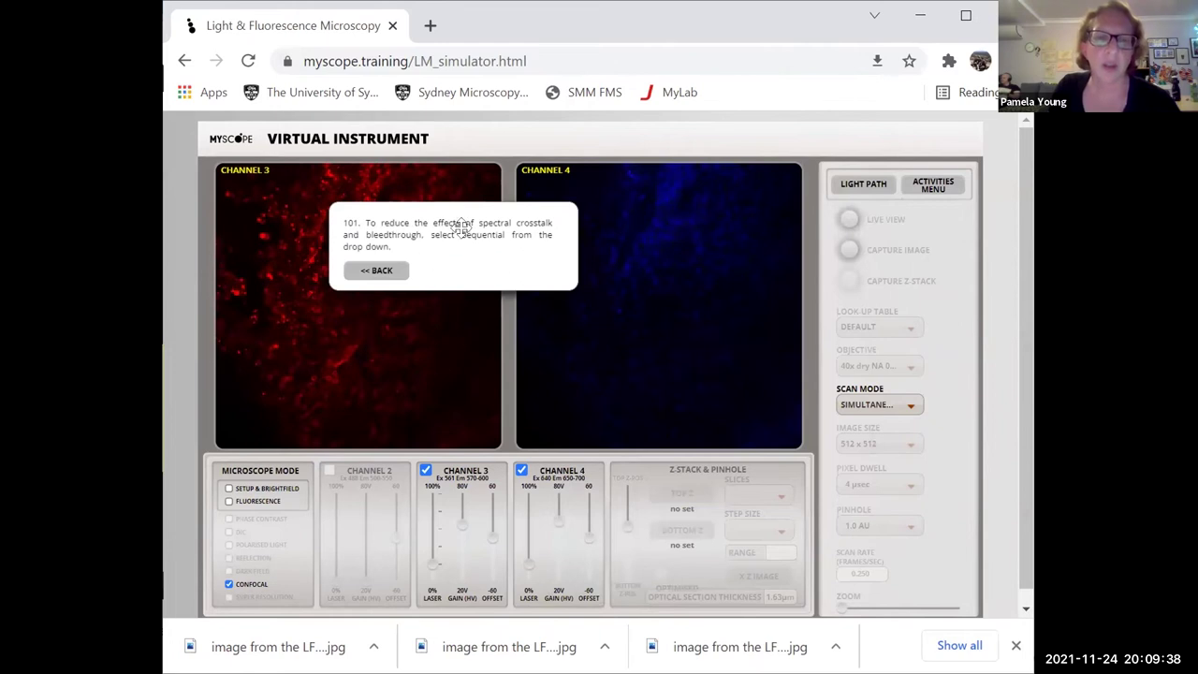
Switch to Sequential scan mode, capture a two-channel image, and show its merged overlay
{"action": "left_click", "coordinate": [866, 404]}
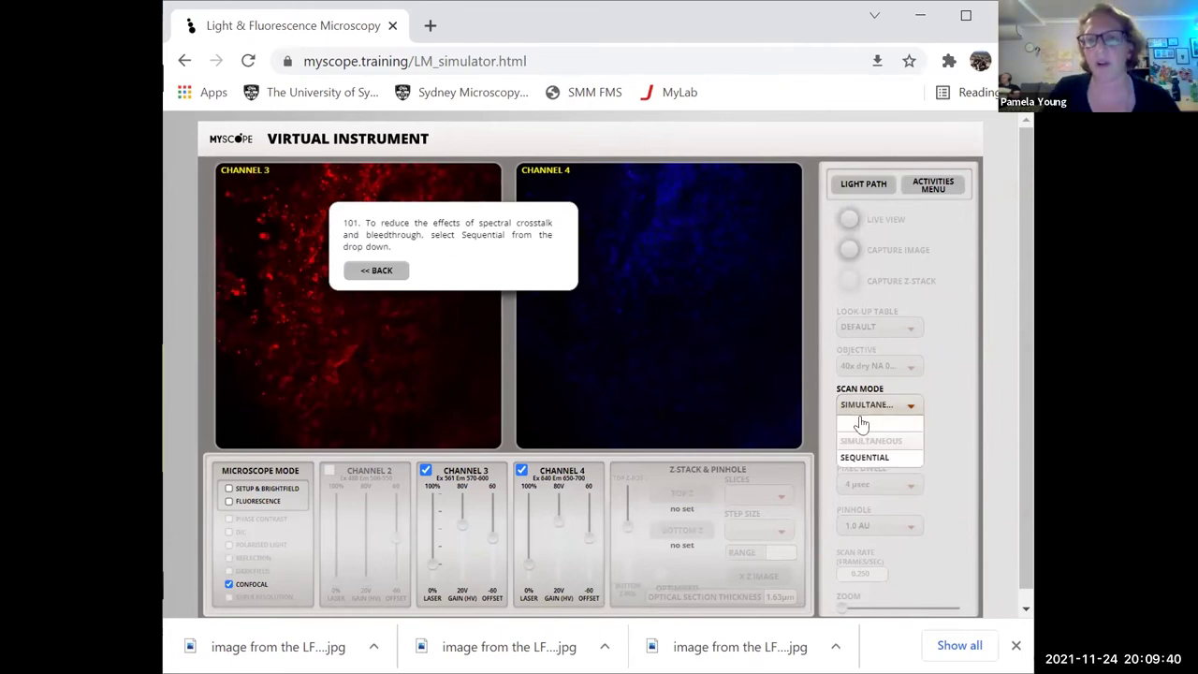
{"action": "left_click", "coordinate": [864, 457]}
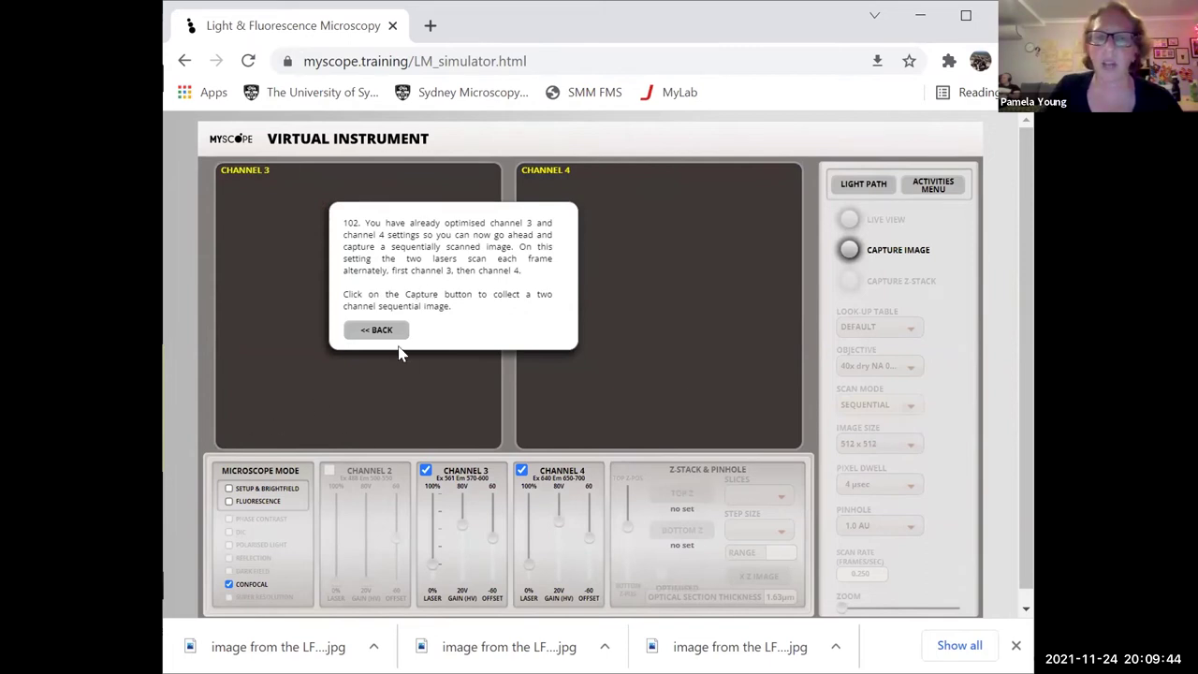
{"action": "left_click", "coordinate": [849, 251]}
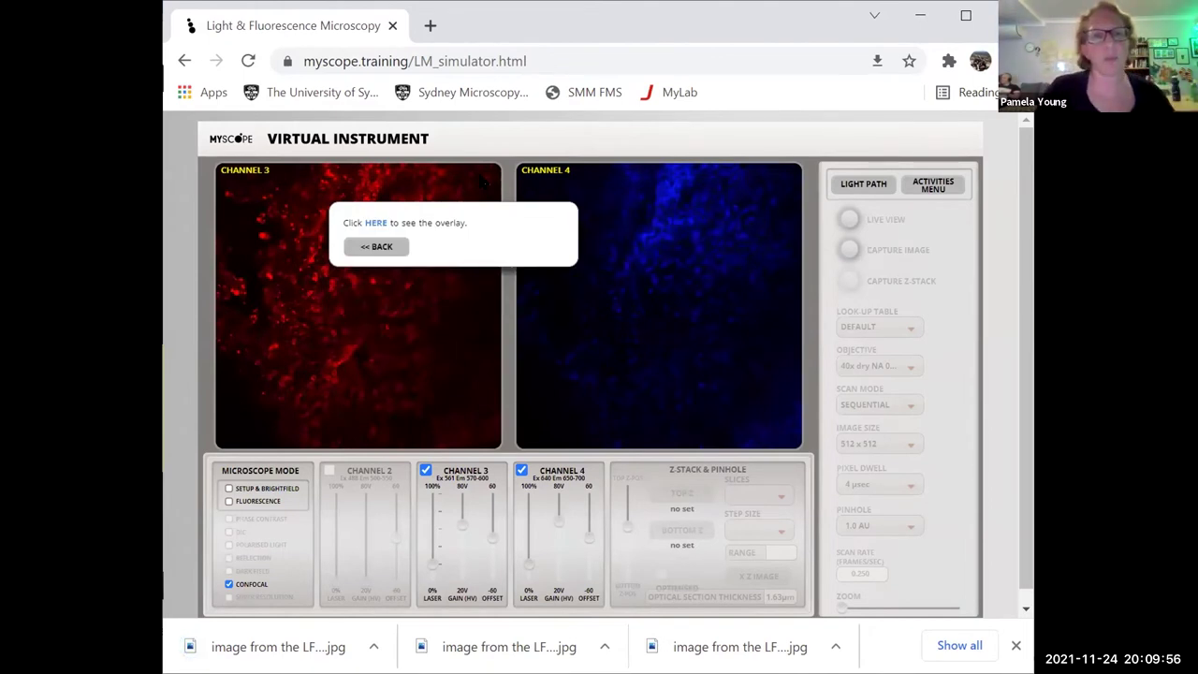
{"action": "left_click", "coordinate": [374, 224]}
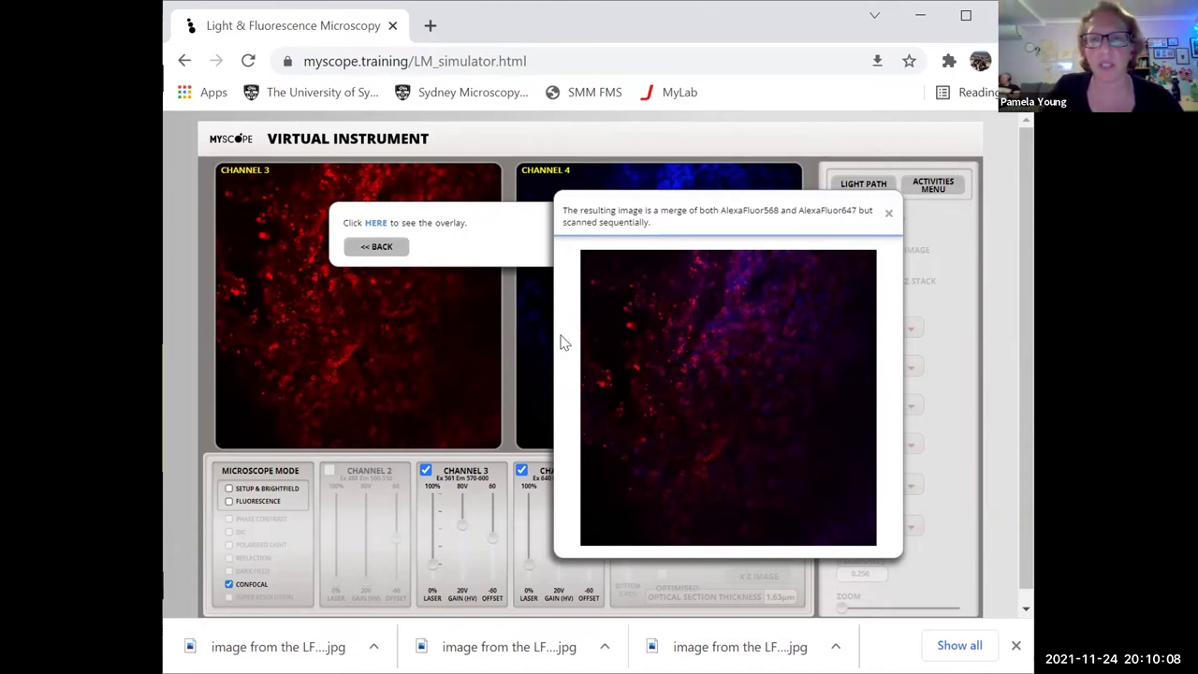
Close the sequential overlay, then view and close the Simultaneous vs Sequential comparison
{"action": "left_click", "coordinate": [888, 218]}
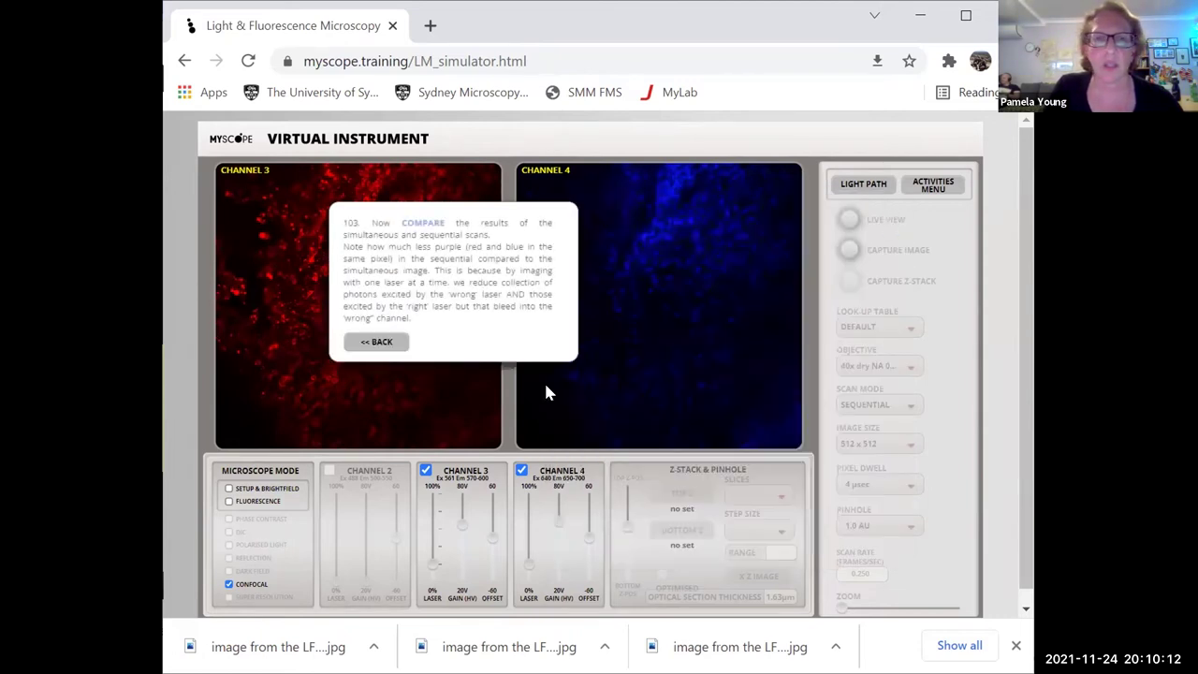
{"action": "left_click", "coordinate": [433, 231]}
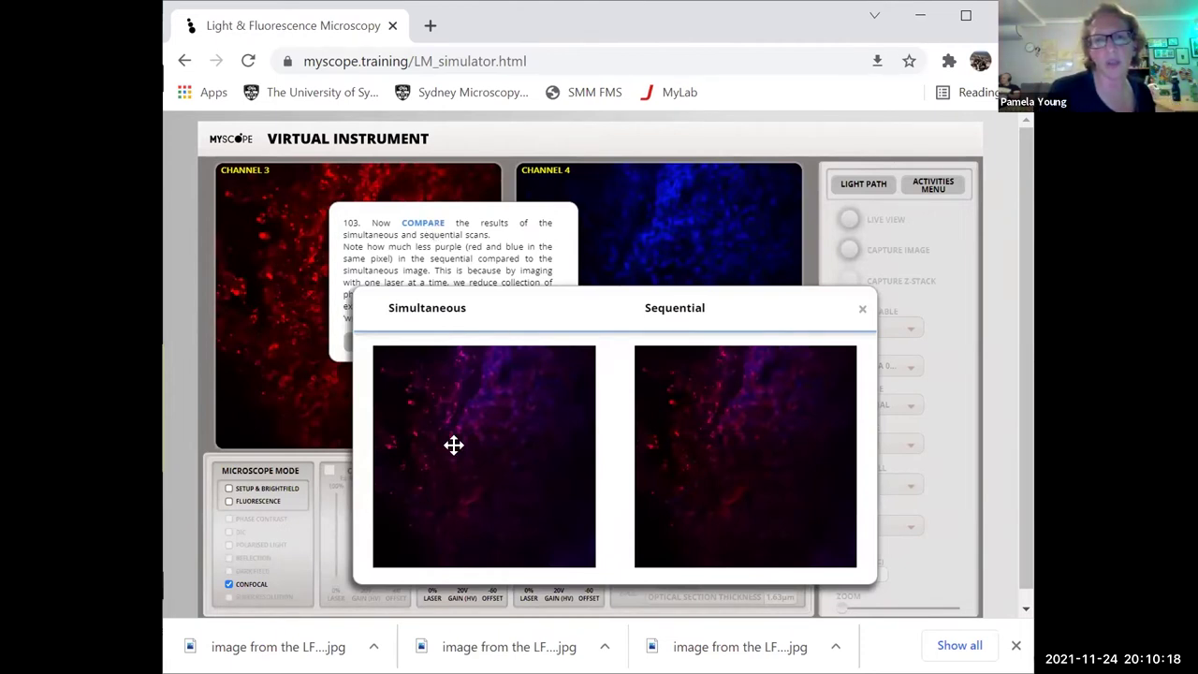
{"action": "left_click", "coordinate": [861, 310]}
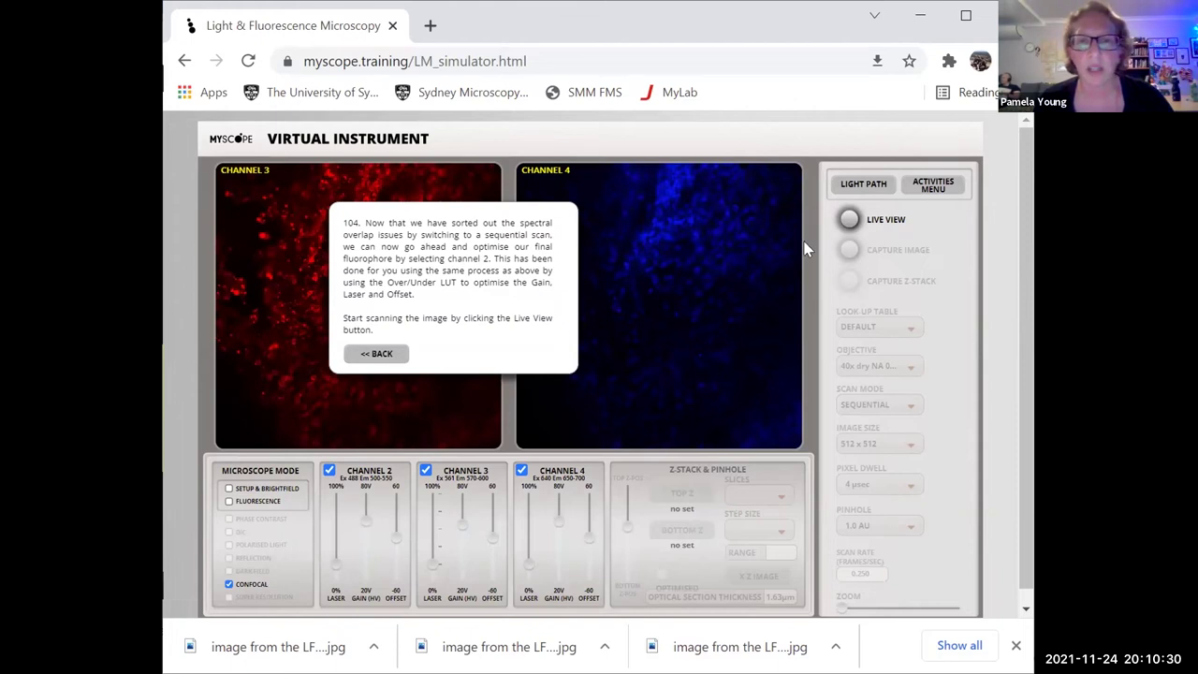
Live-scan Channels 2, 3 and 4, reposition the Channel 4 image, and capture the sequential image
{"action": "left_click", "coordinate": [848, 220]}
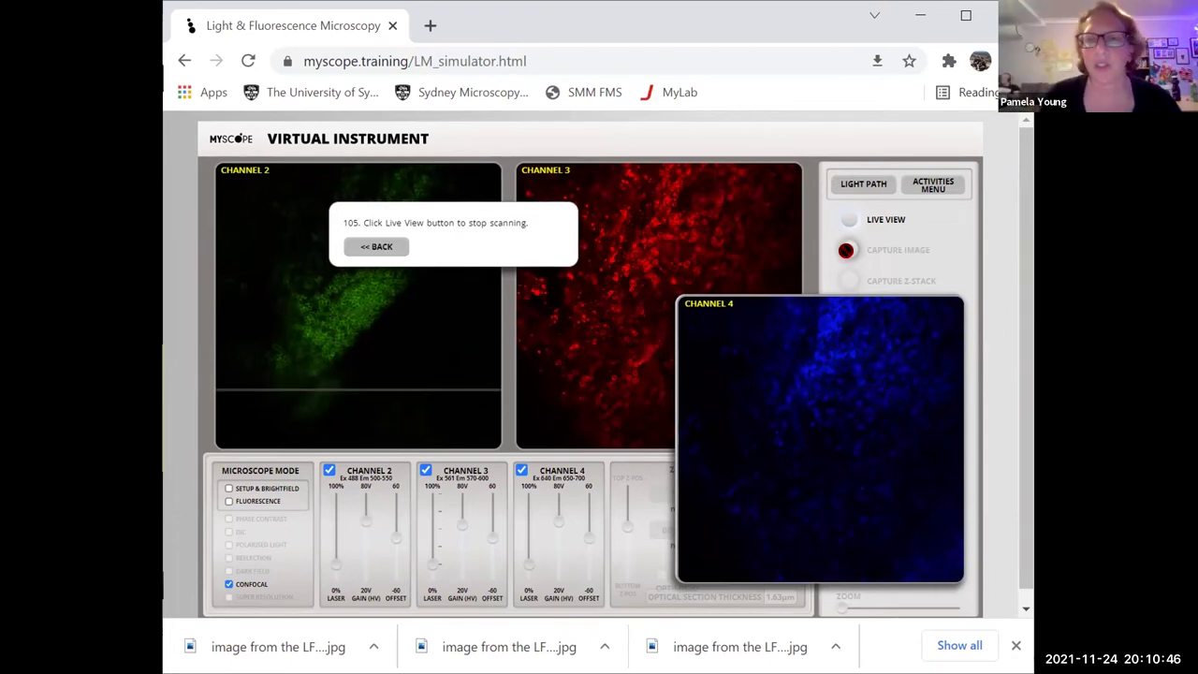
{"action": "left_click", "coordinate": [852, 217]}
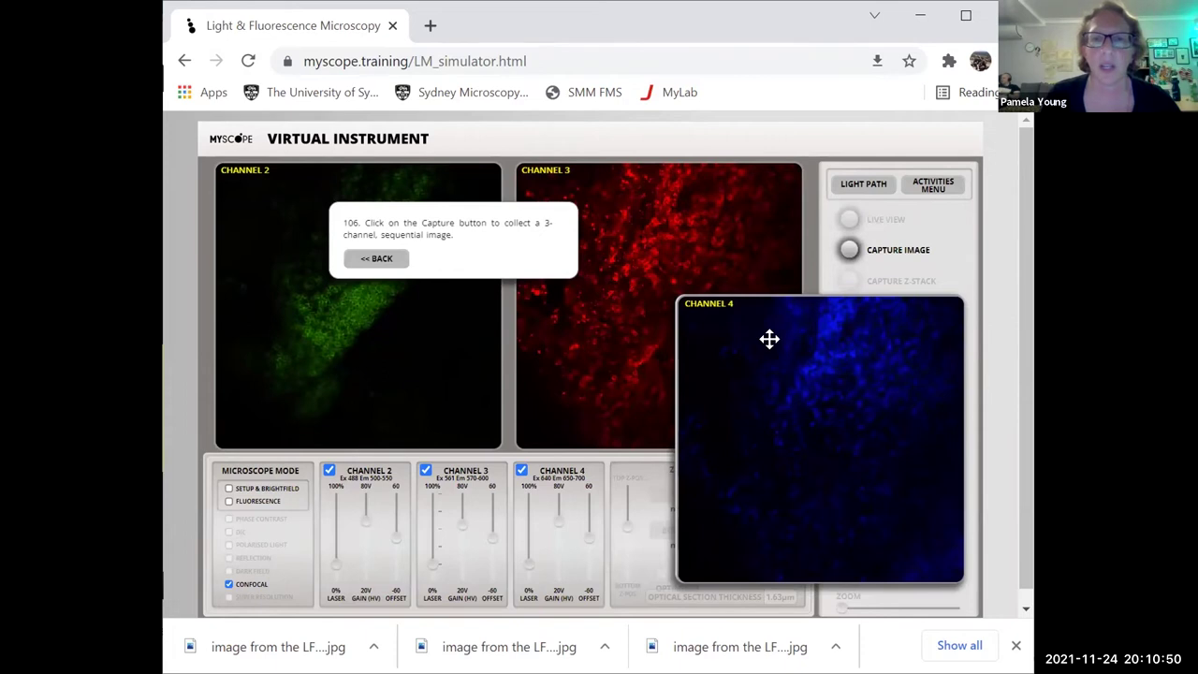
{"action": "left_click_drag", "start_coordinate": [769, 339], "coordinate": [437, 342]}
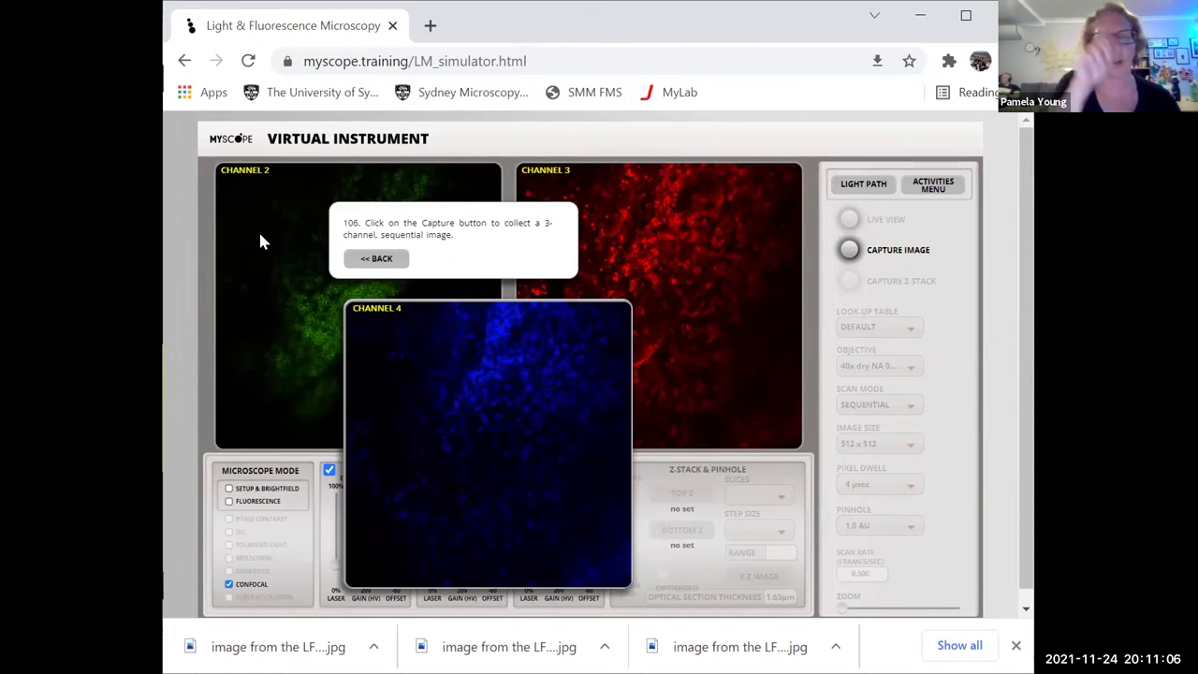
{"action": "left_click_drag", "start_coordinate": [534, 366], "coordinate": [671, 381]}
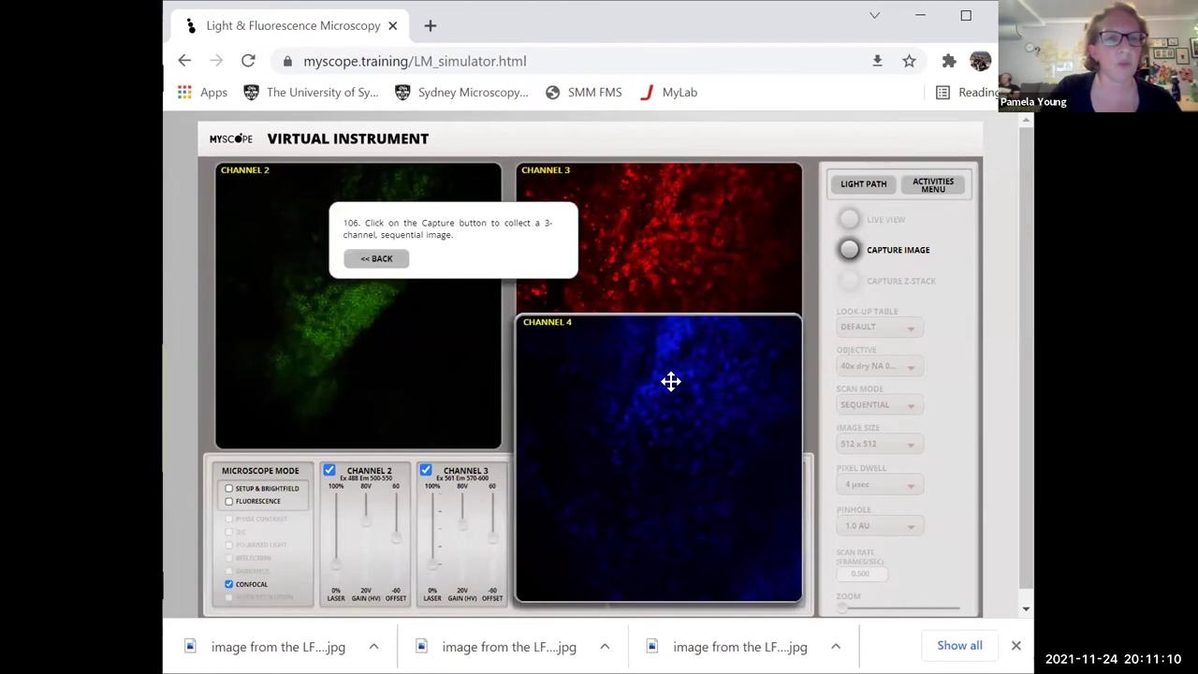
{"action": "left_click", "coordinate": [848, 250]}
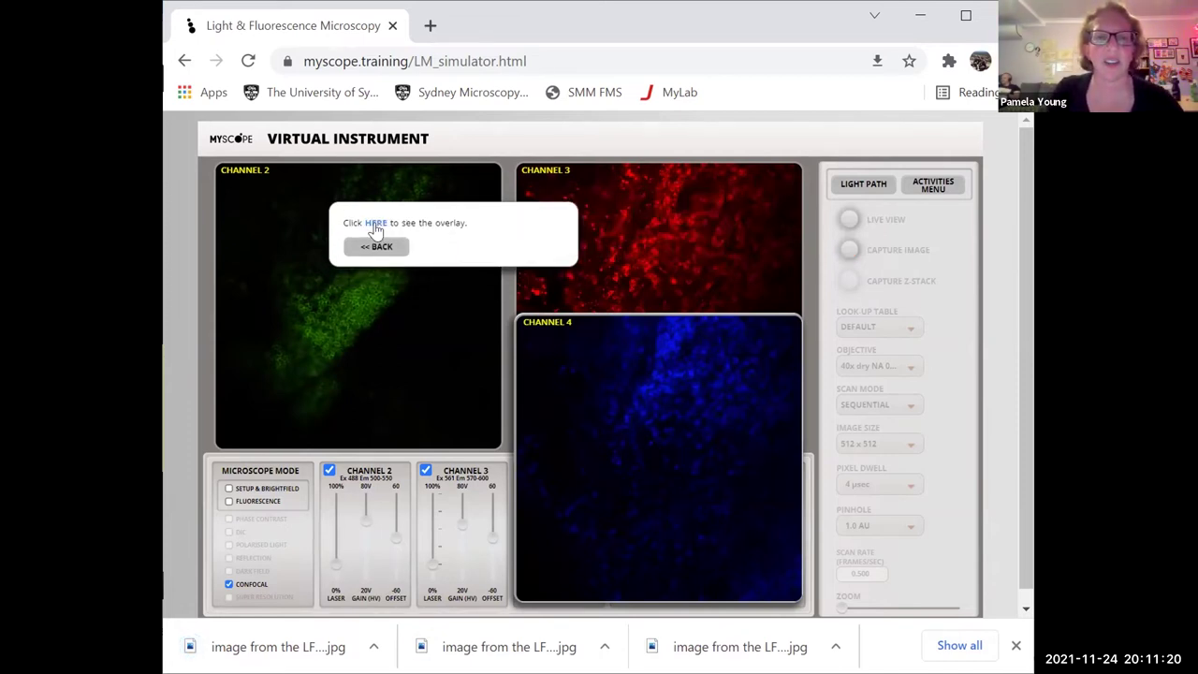
View and close the three-channel overlay, then start the 3D & Z-Stacks activity
{"action": "left_click", "coordinate": [374, 222]}
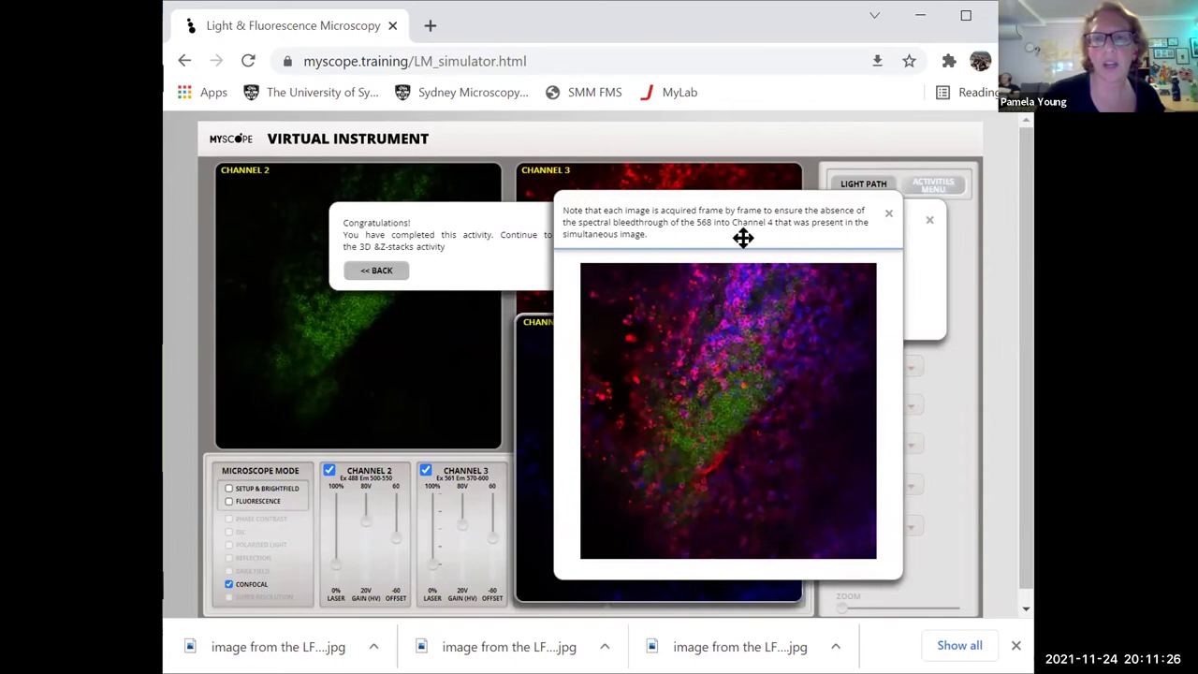
{"action": "left_click", "coordinate": [889, 218]}
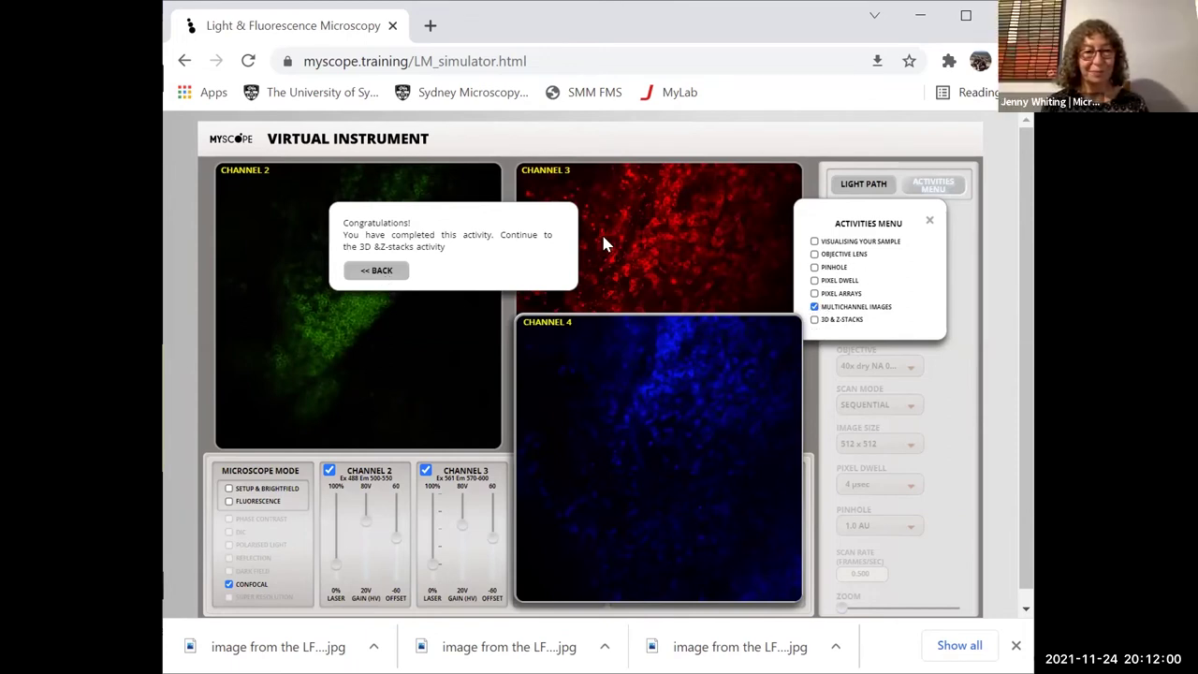
{"action": "left_click", "coordinate": [814, 320]}
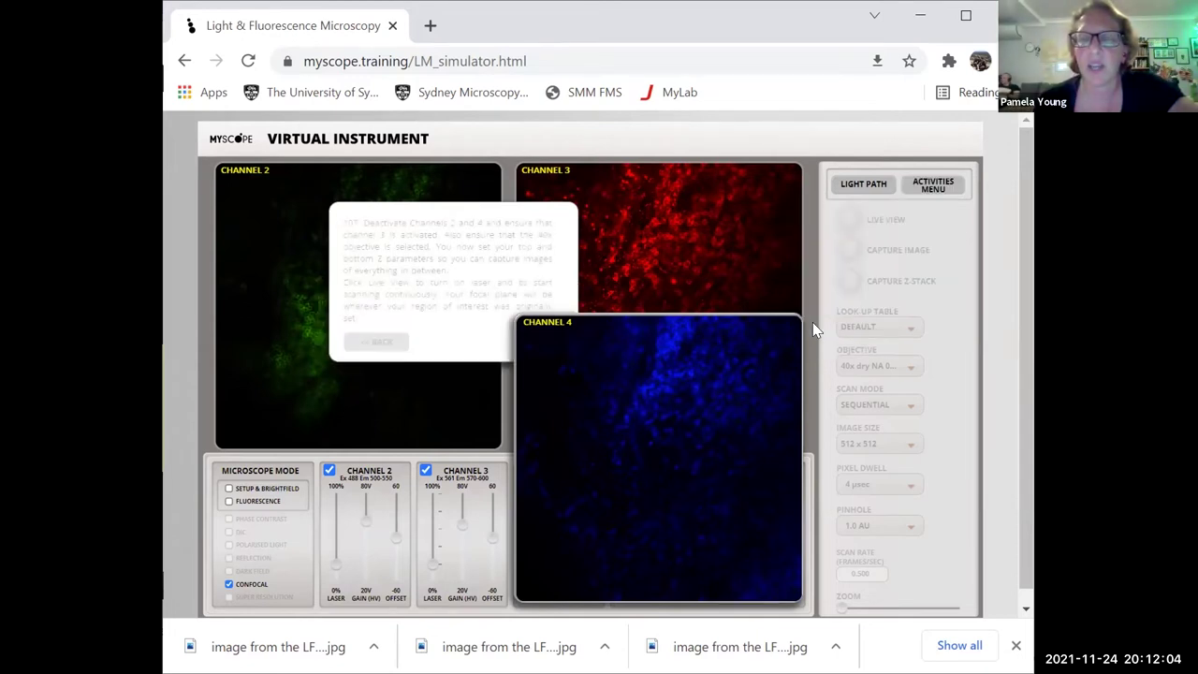
Turn off Channels 2 and 4 and start live-scanning Channel 3 alone
{"action": "left_click", "coordinate": [329, 471]}
{"action": "left_click_drag", "start_coordinate": [605, 458], "coordinate": [781, 345]}
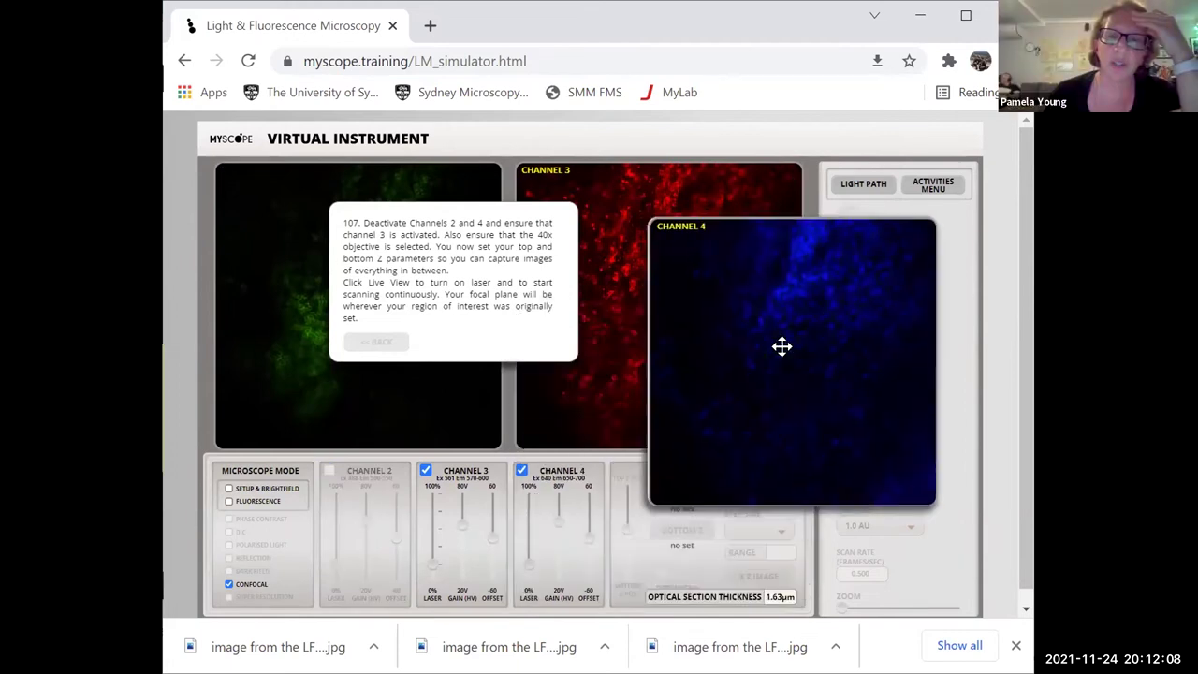
{"action": "left_click", "coordinate": [521, 471]}
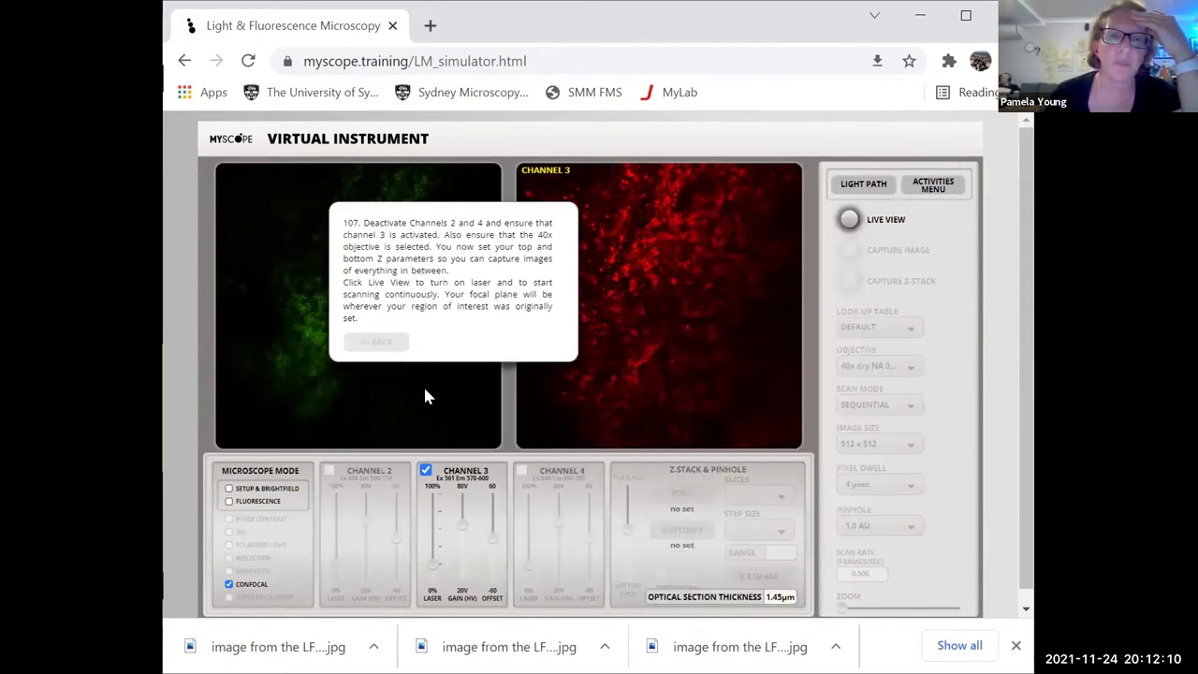
{"action": "left_click", "coordinate": [848, 222]}
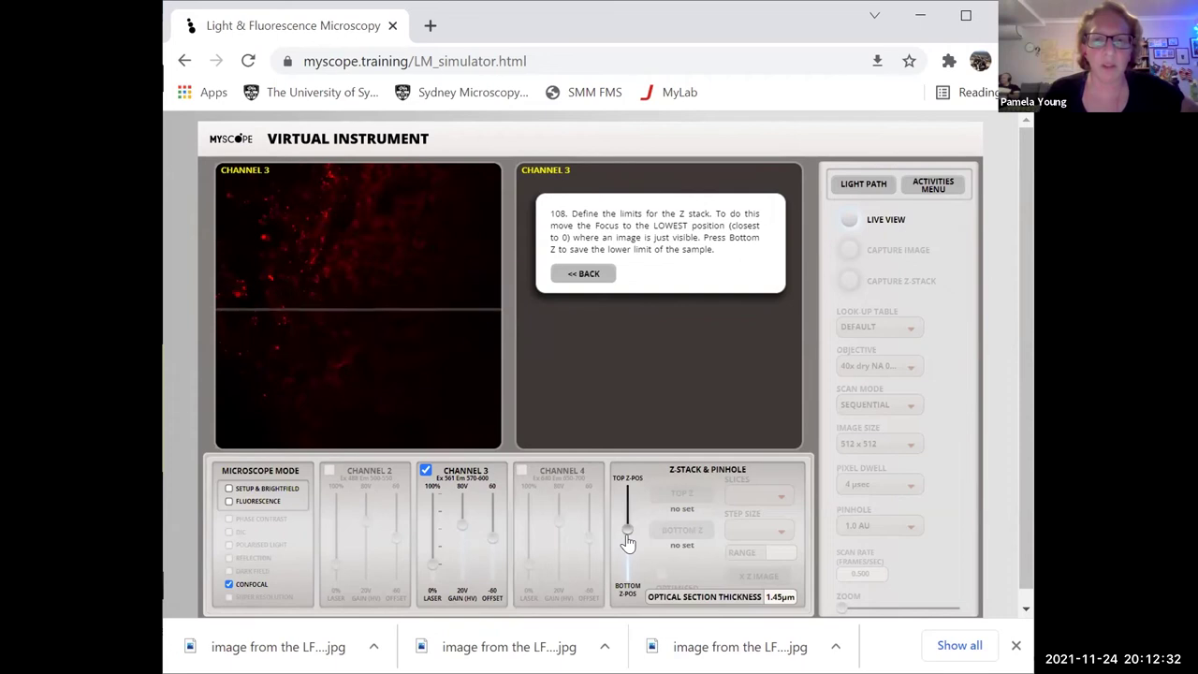
Set the Z-stack bottom and top limits at the lowest and highest fluorescent planes, spanning 126µm
{"action": "left_click_drag", "start_coordinate": [629, 534], "coordinate": [627, 566]}
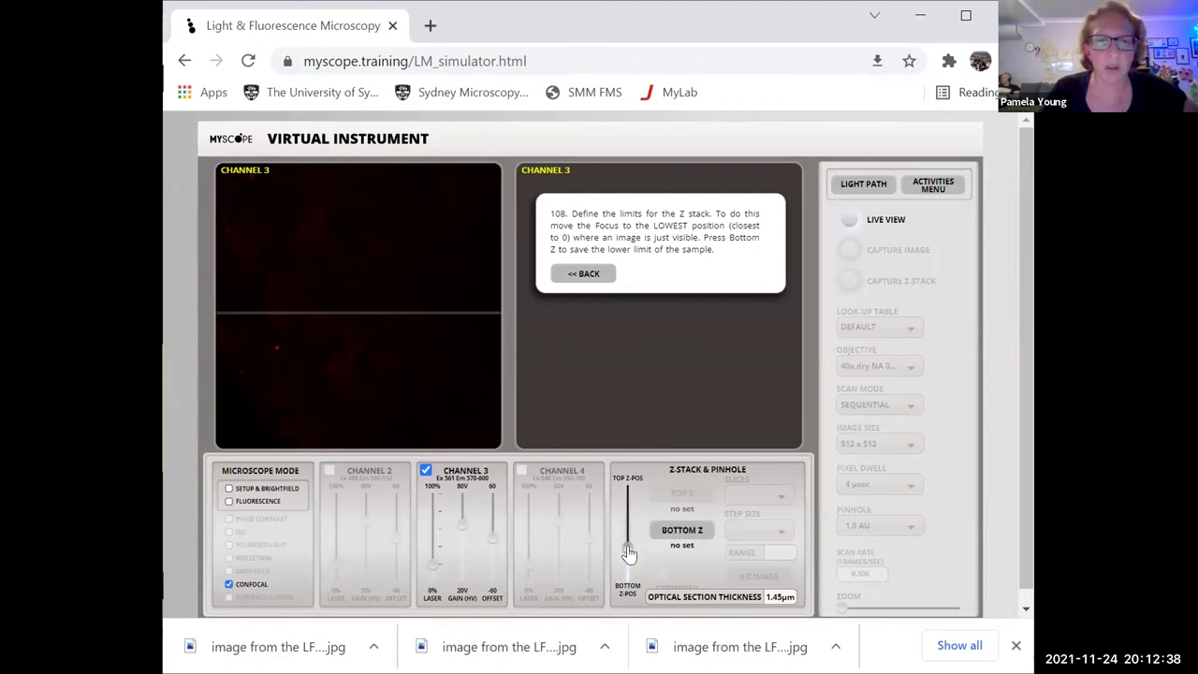
{"action": "left_click_drag", "start_coordinate": [628, 567], "coordinate": [628, 555]}
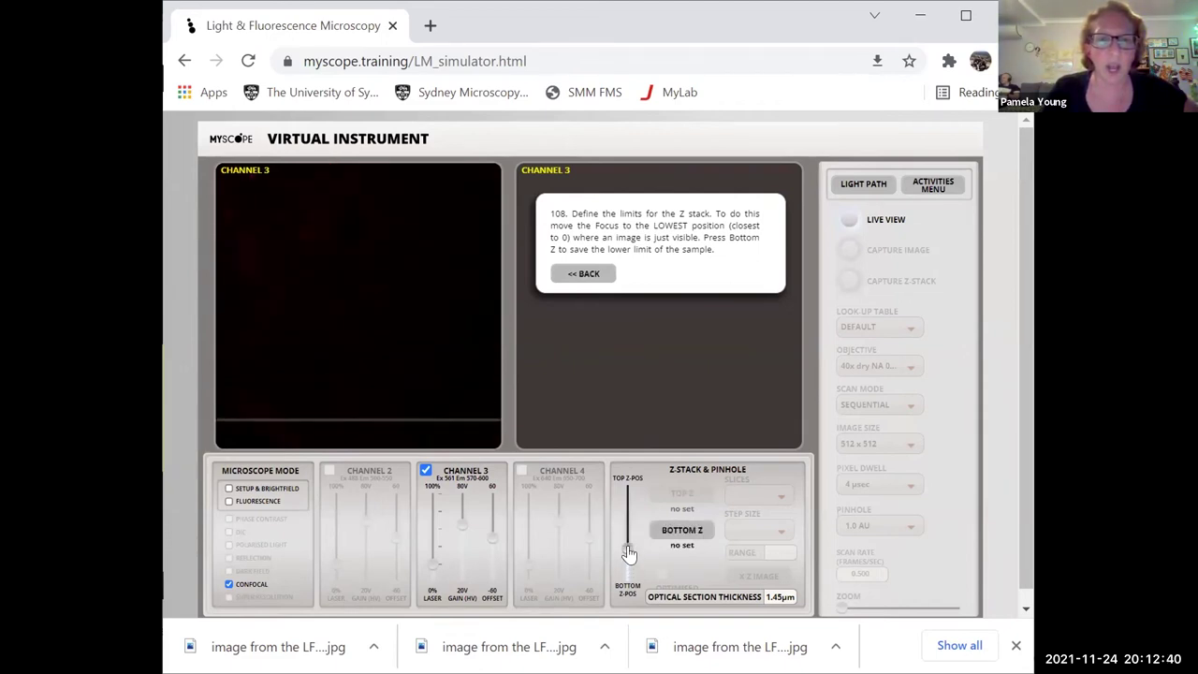
{"action": "left_click", "coordinate": [676, 529]}
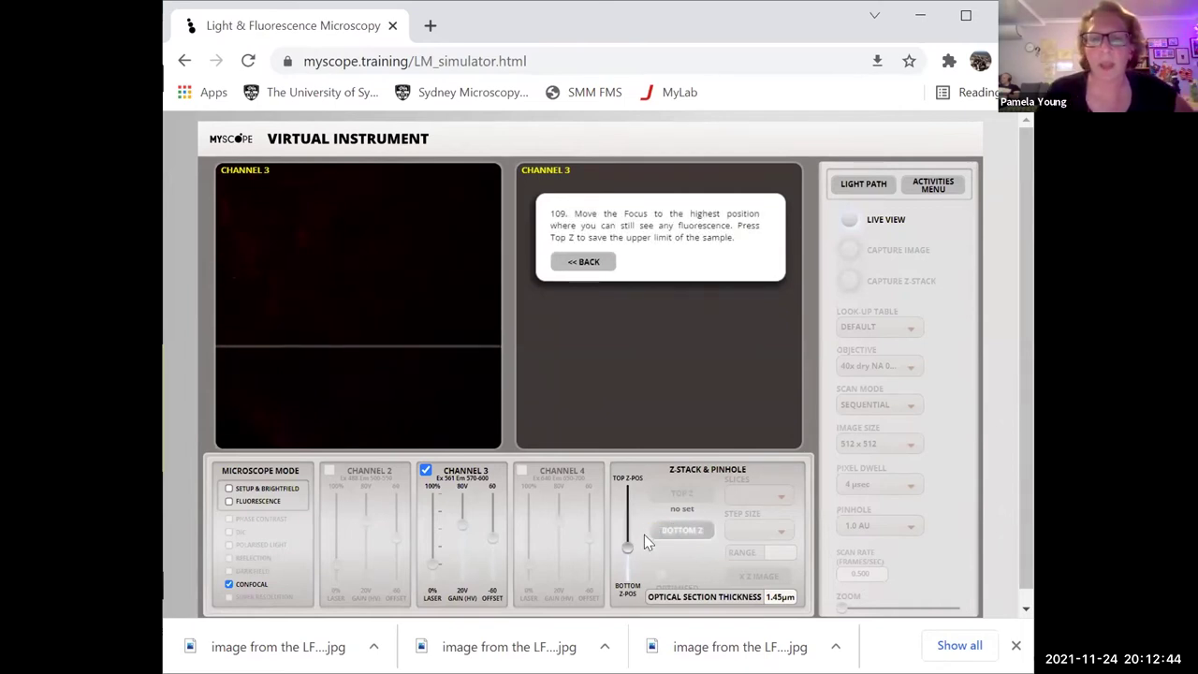
{"action": "left_click_drag", "start_coordinate": [626, 552], "coordinate": [618, 484]}
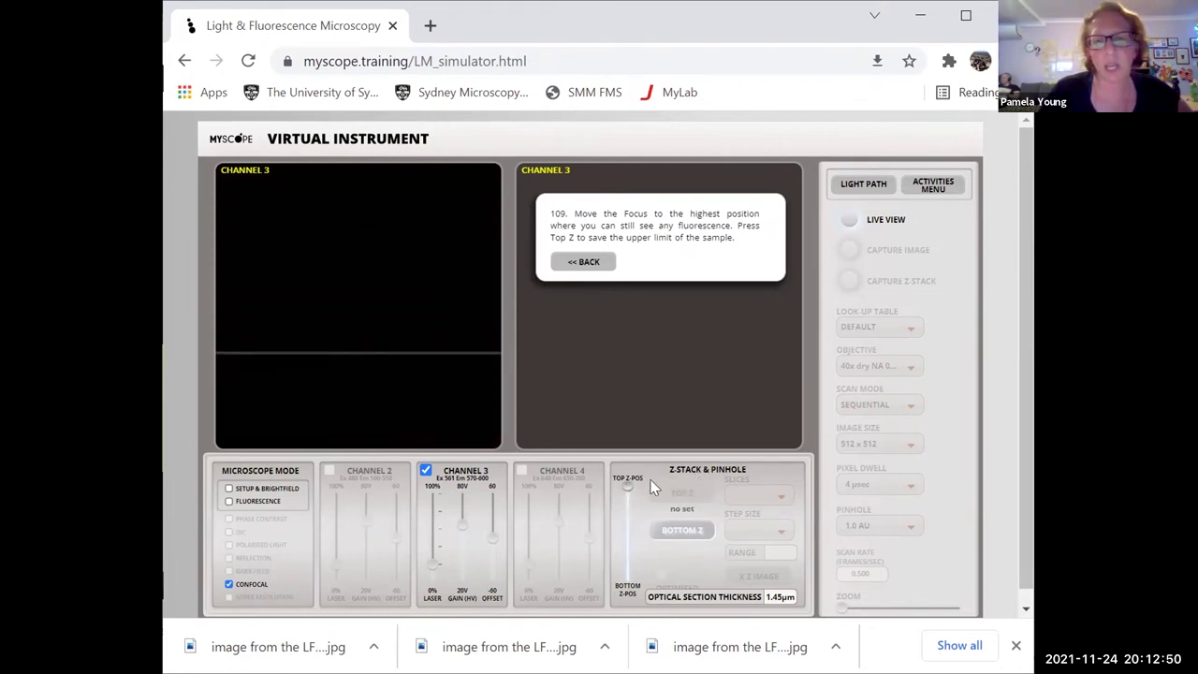
{"action": "left_click_drag", "start_coordinate": [622, 479], "coordinate": [627, 488]}
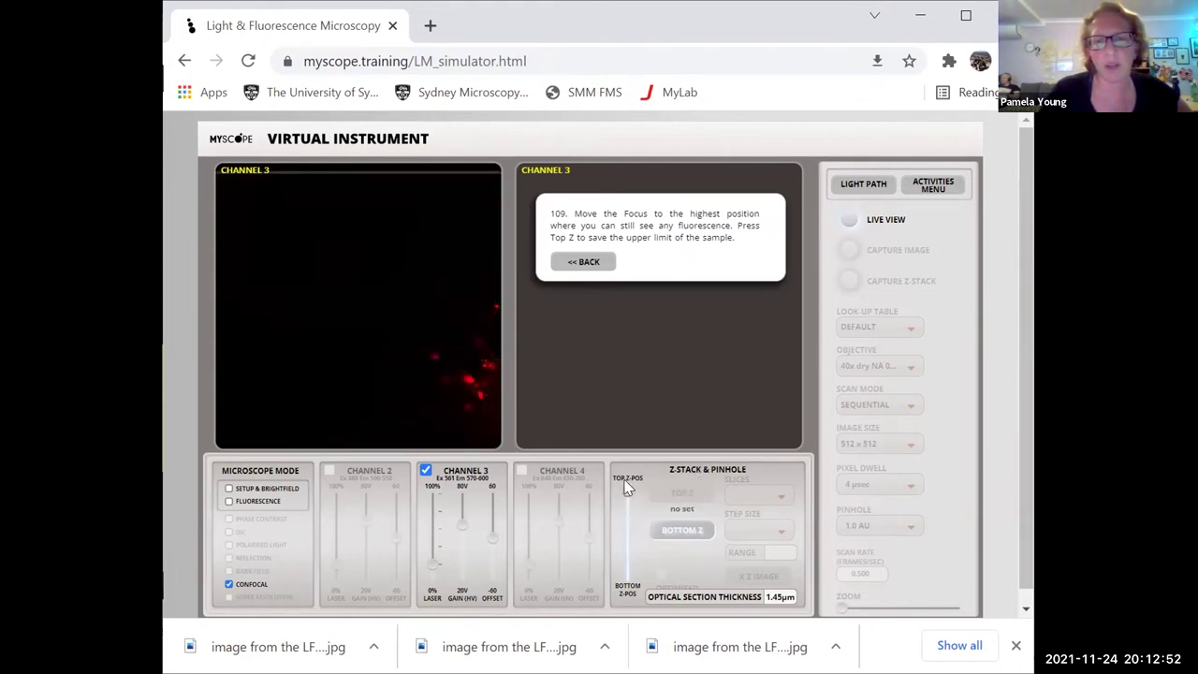
{"action": "left_click", "coordinate": [681, 491]}
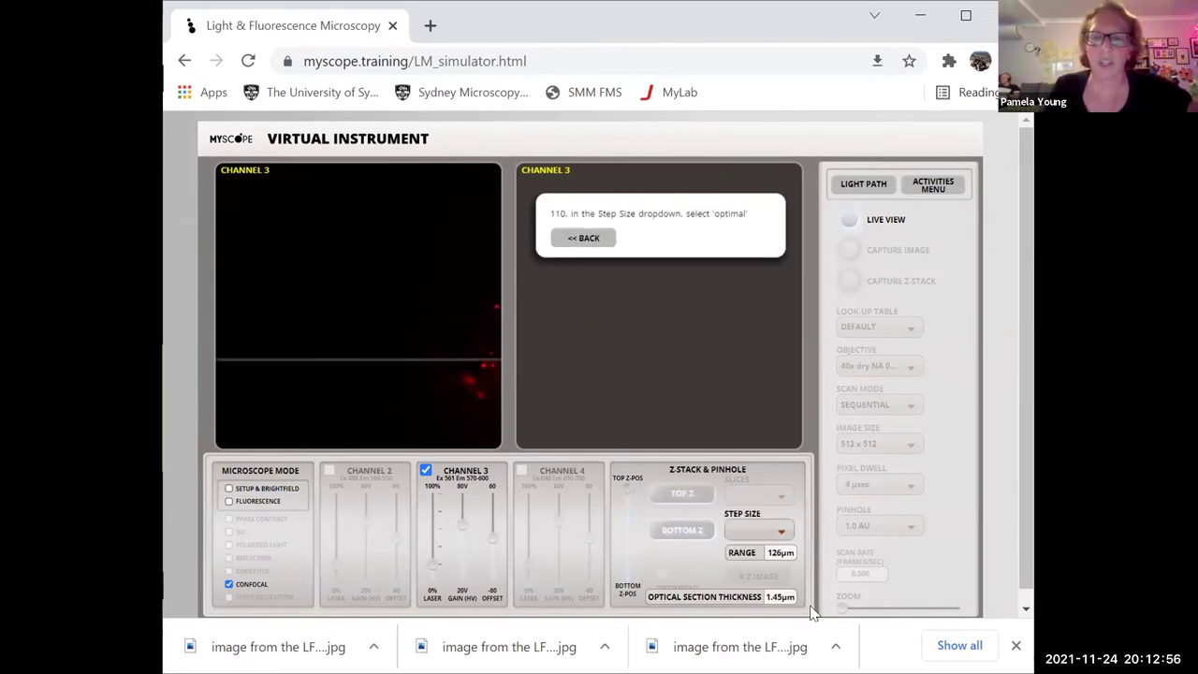
Set the Z-stack step size to OPTIMAL
{"action": "left_click", "coordinate": [782, 532]}
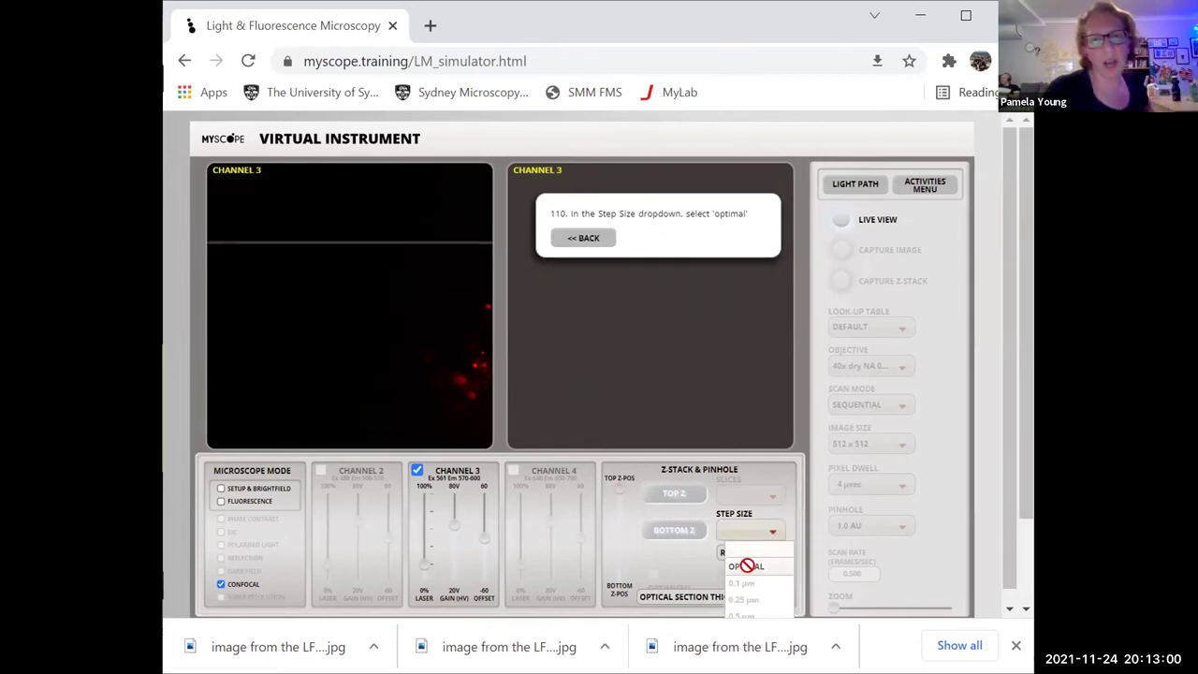
{"action": "left_click", "coordinate": [746, 565]}
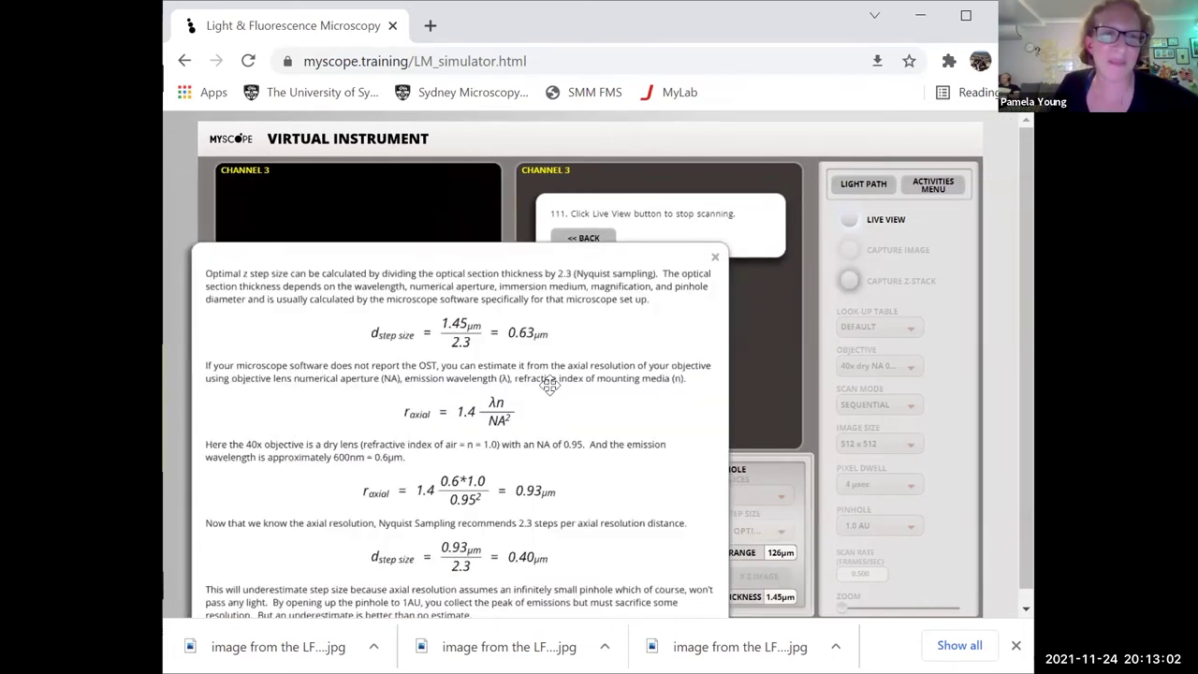
{"action": "left_click", "coordinate": [715, 257]}
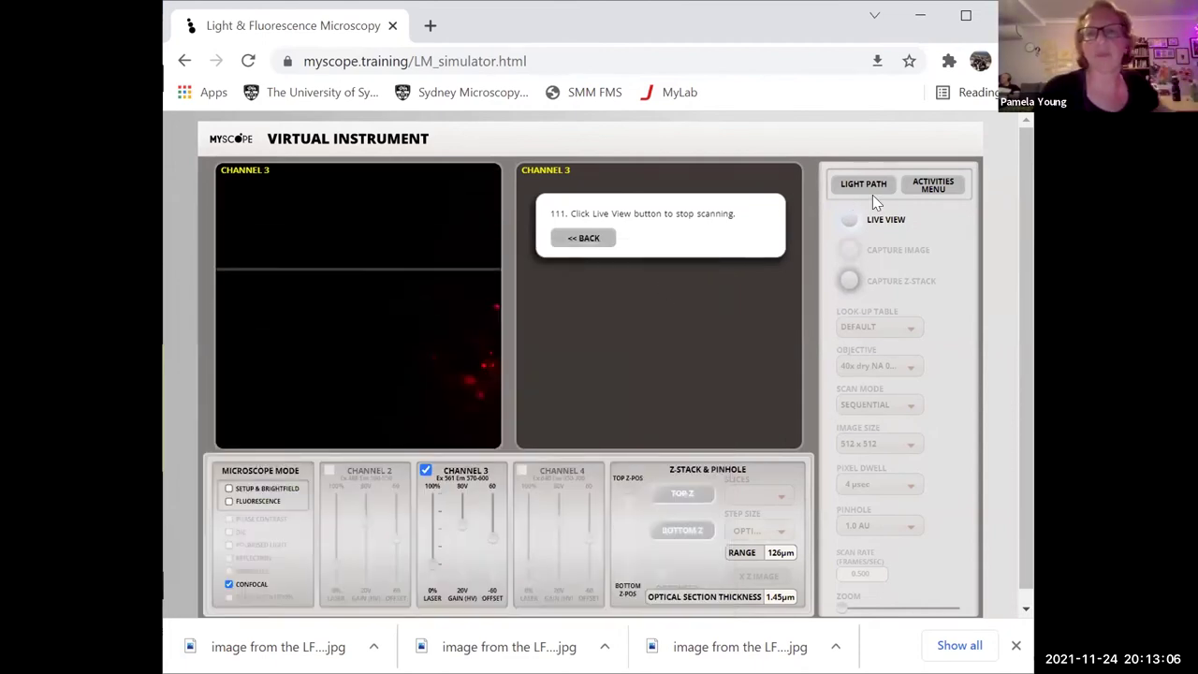
Capture the Channel 3 Z-stack, rotate its 3D projection side-on, then close it
{"action": "left_click", "coordinate": [849, 218]}
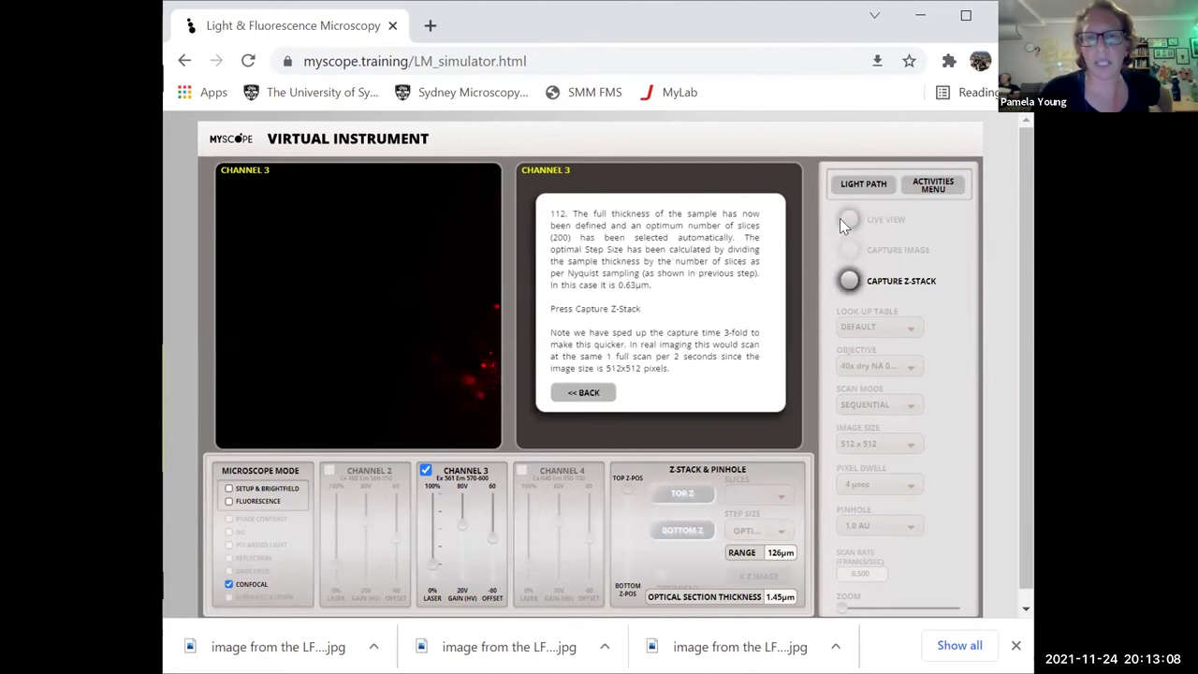
{"action": "left_click", "coordinate": [849, 282]}
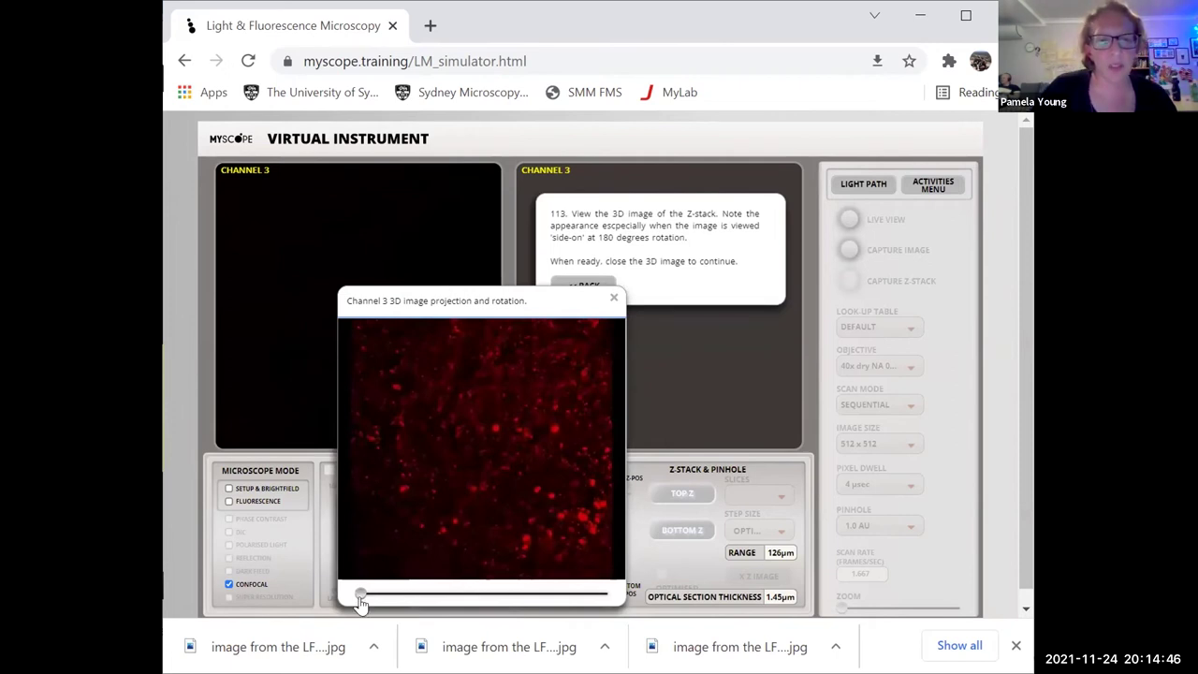
{"action": "mouse_move", "coordinate": [367, 602]}
{"action": "left_mouse_down"}
{"action": "mouse_move", "coordinate": [618, 603]}
{"action": "mouse_move", "coordinate": [349, 596]}
{"action": "left_mouse_up"}
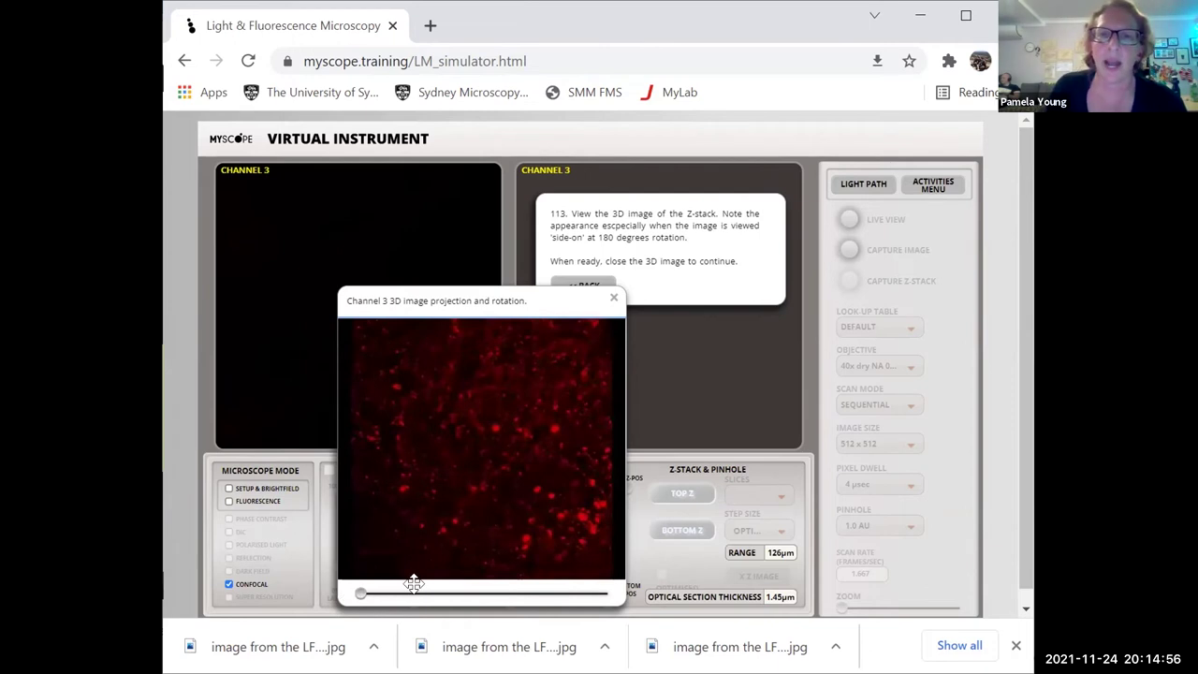
{"action": "left_click", "coordinate": [614, 301]}
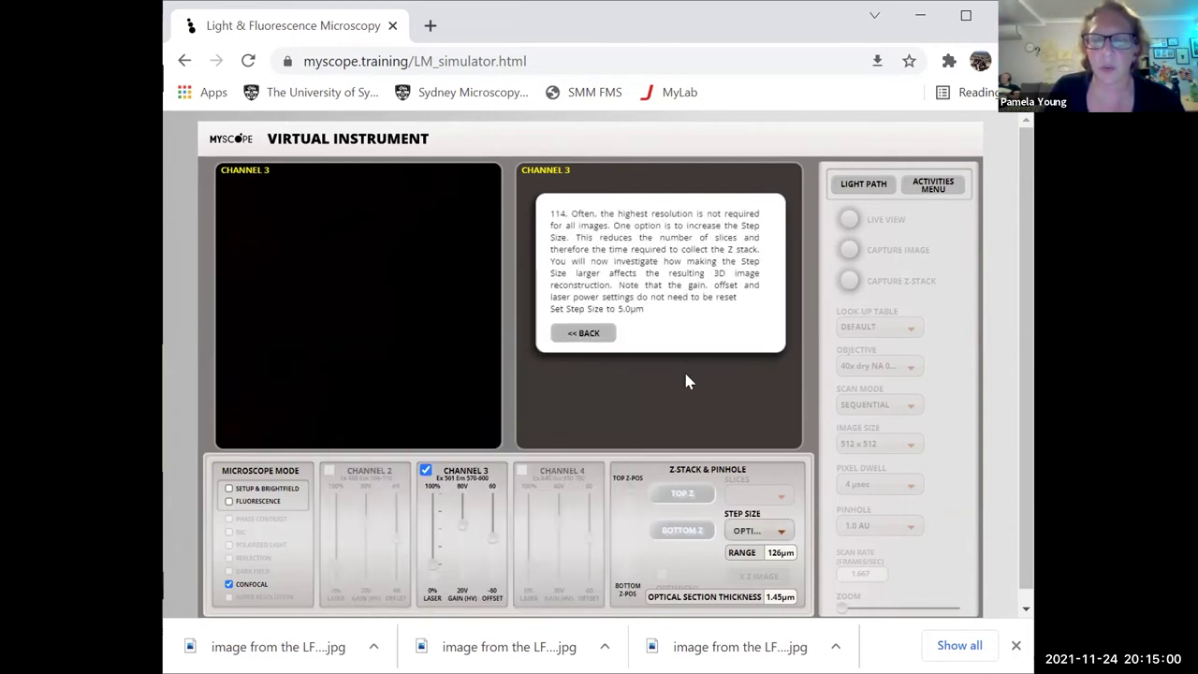
Recapture the Channel 3 Z-stack at 5.0 µm step size and rotate its projection side-on and back
{"action": "left_click", "coordinate": [779, 532]}
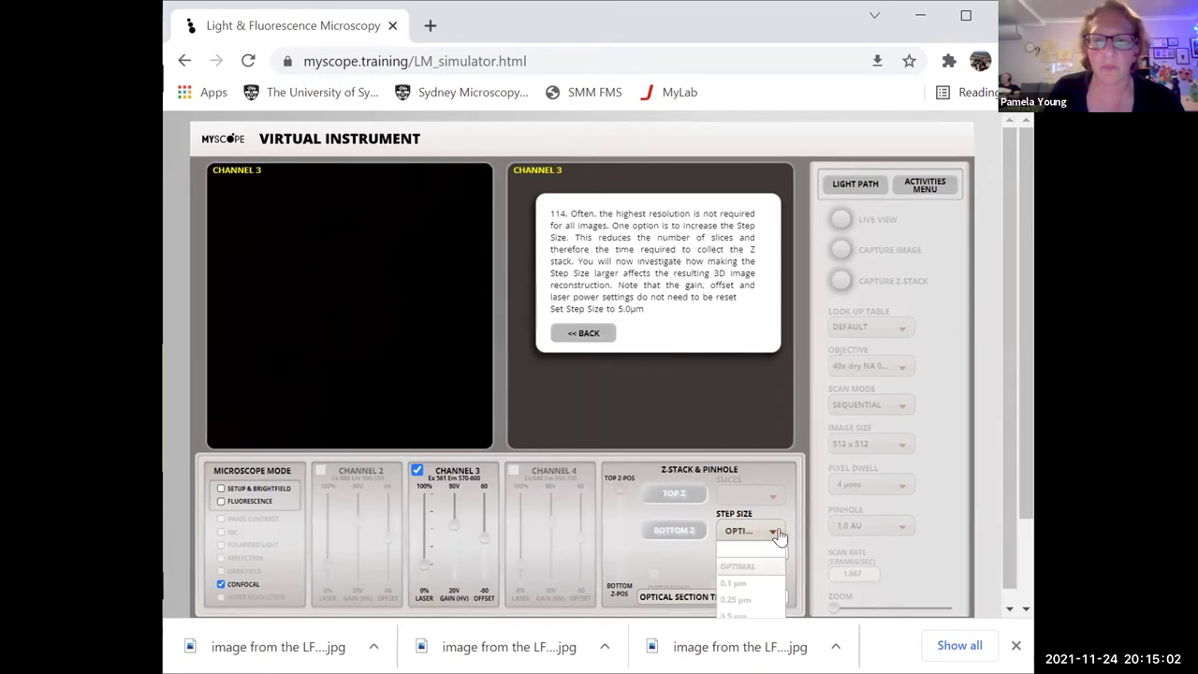
{"action": "scroll", "coordinate": [763, 577], "scroll_direction": "down", "scroll_amount": 1}
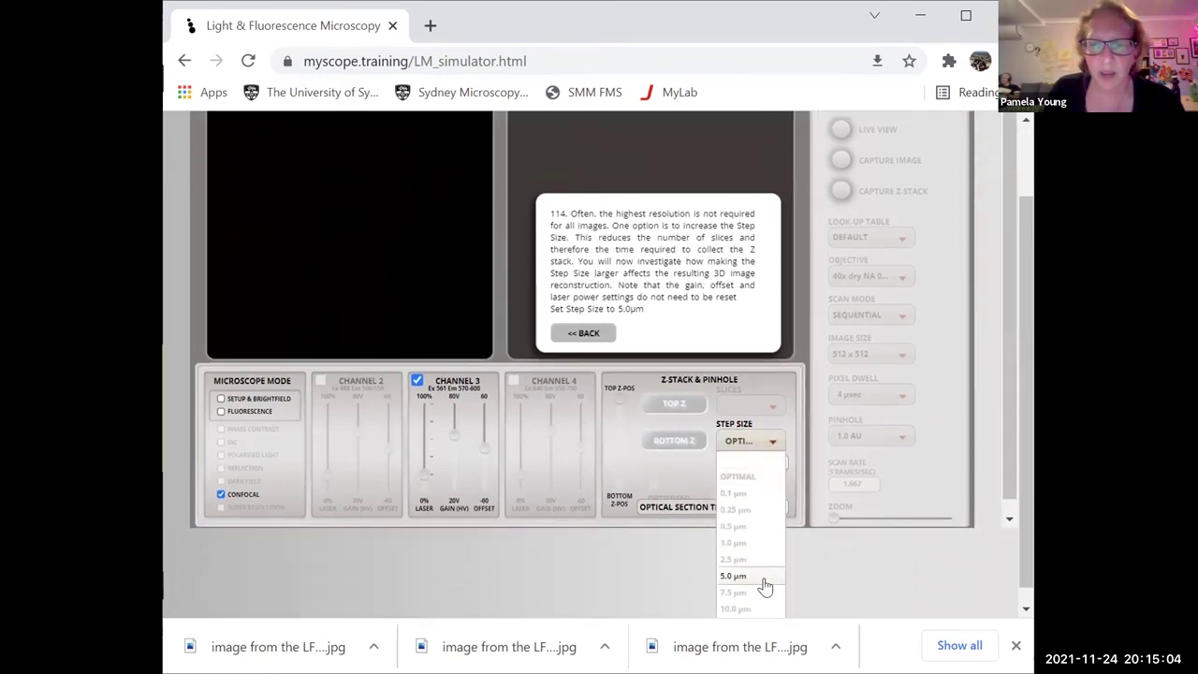
{"action": "left_click", "coordinate": [734, 575]}
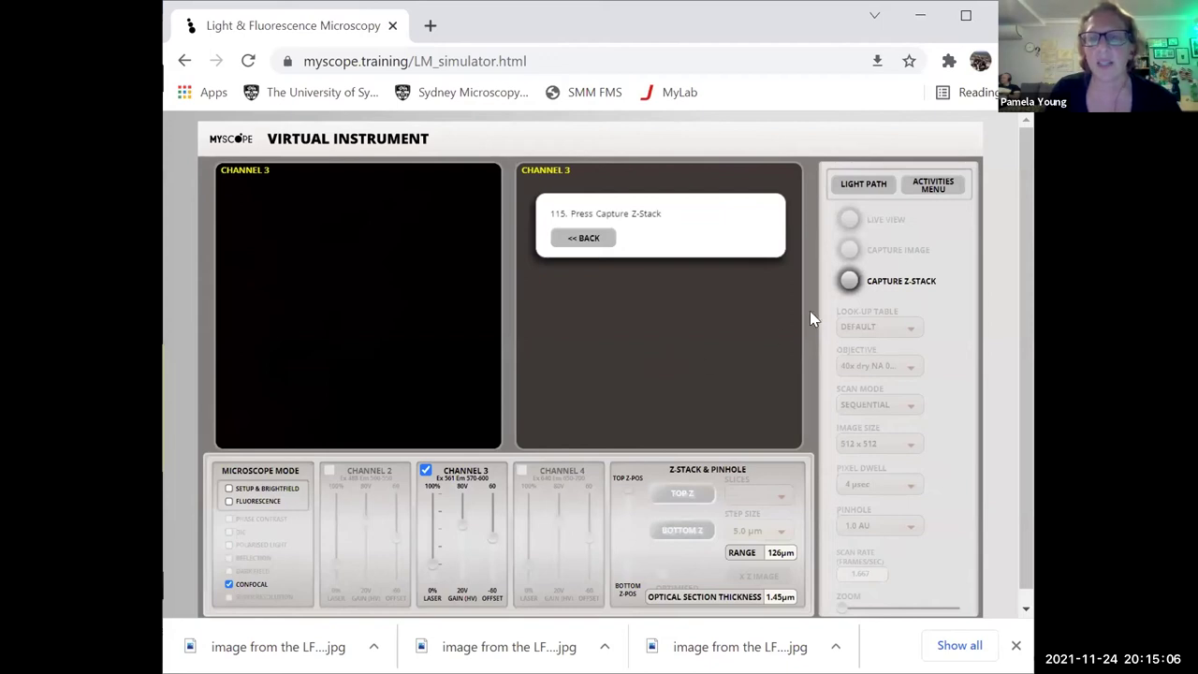
{"action": "left_click", "coordinate": [849, 280]}
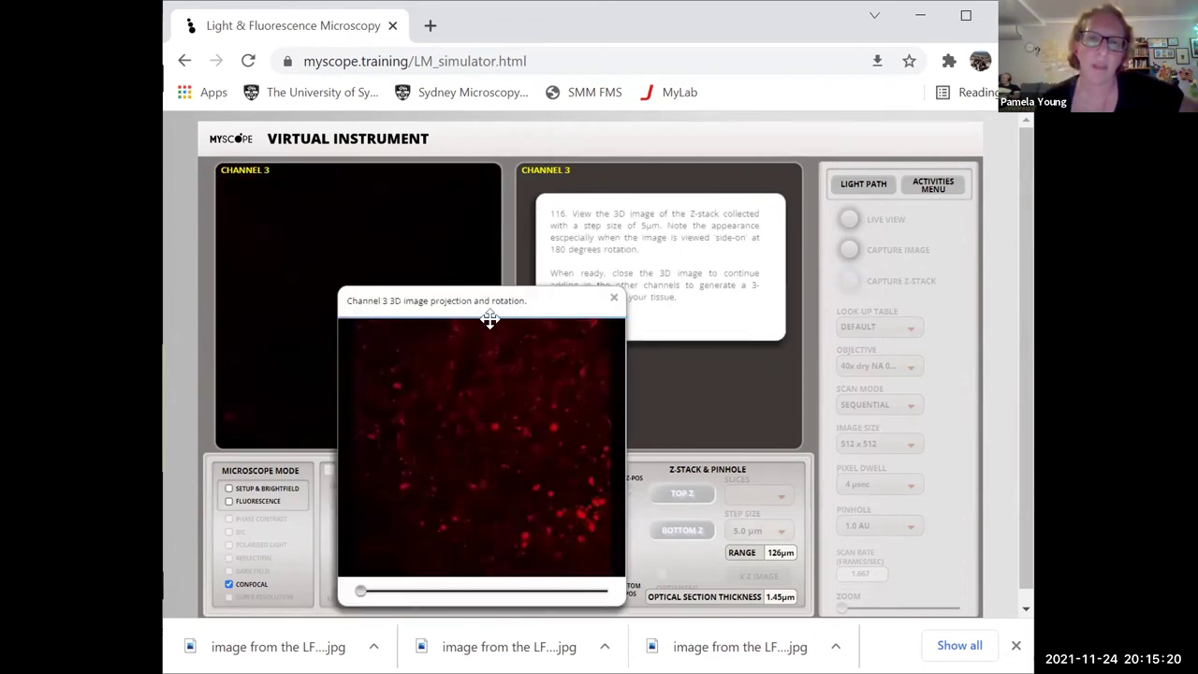
{"action": "left_click_drag", "start_coordinate": [490, 319], "coordinate": [485, 260]}
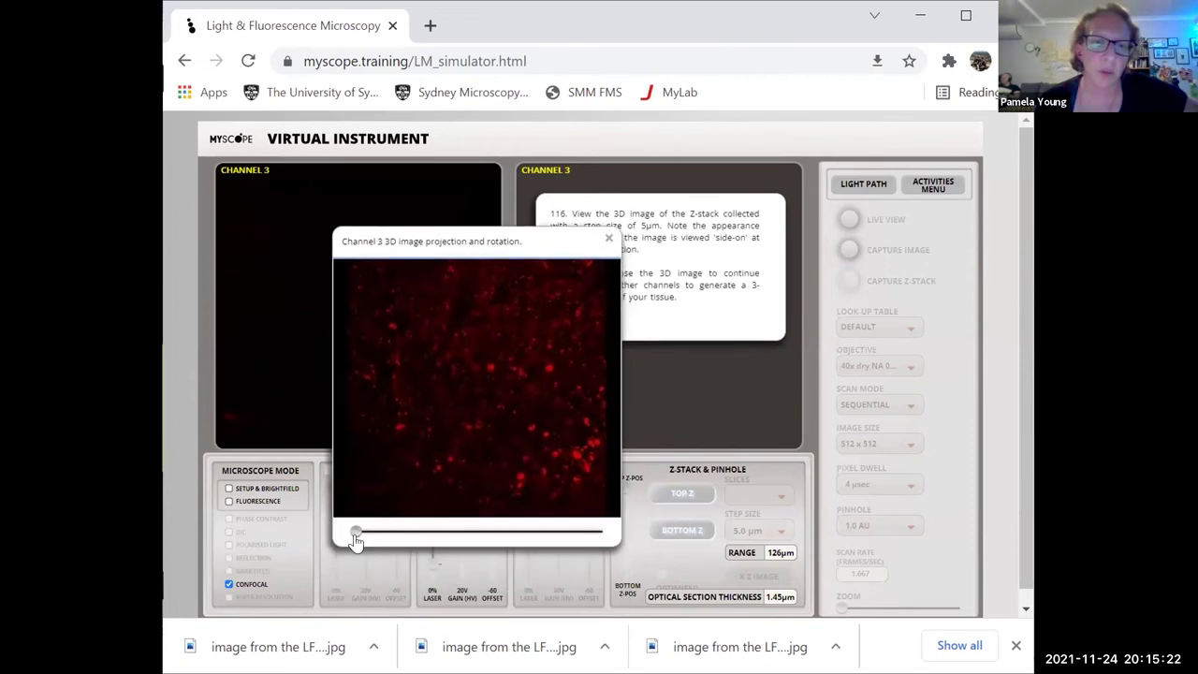
{"action": "left_click_drag", "start_coordinate": [366, 536], "coordinate": [426, 539]}
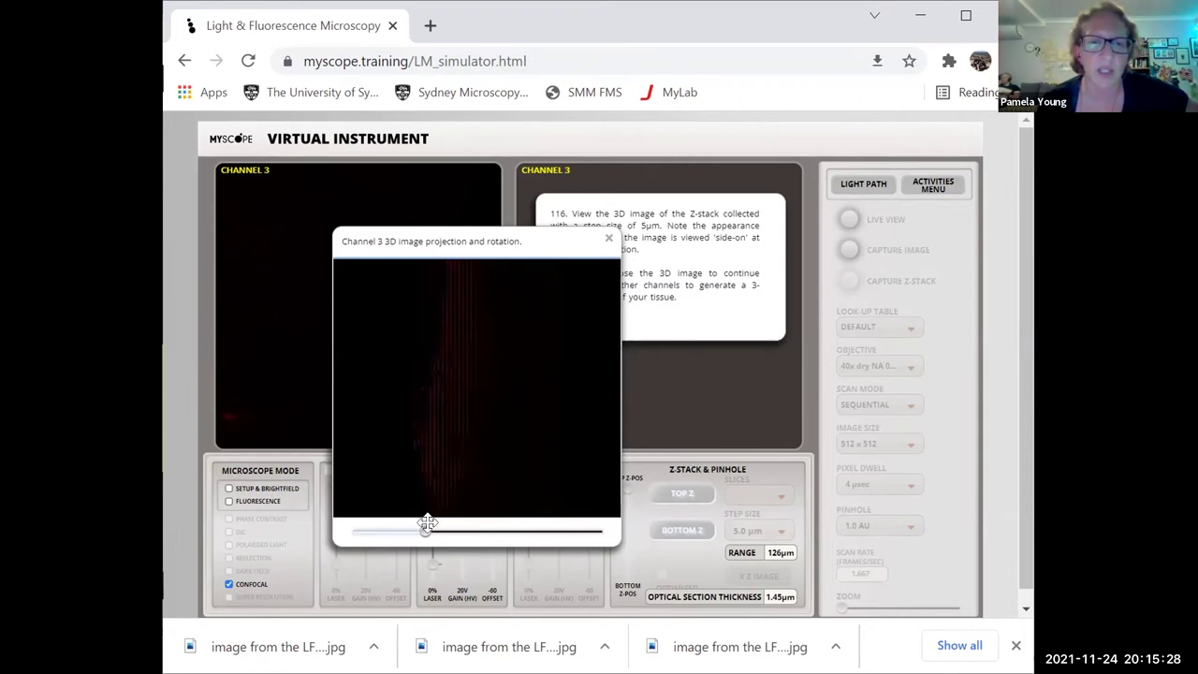
{"action": "left_click_drag", "start_coordinate": [423, 538], "coordinate": [345, 515]}
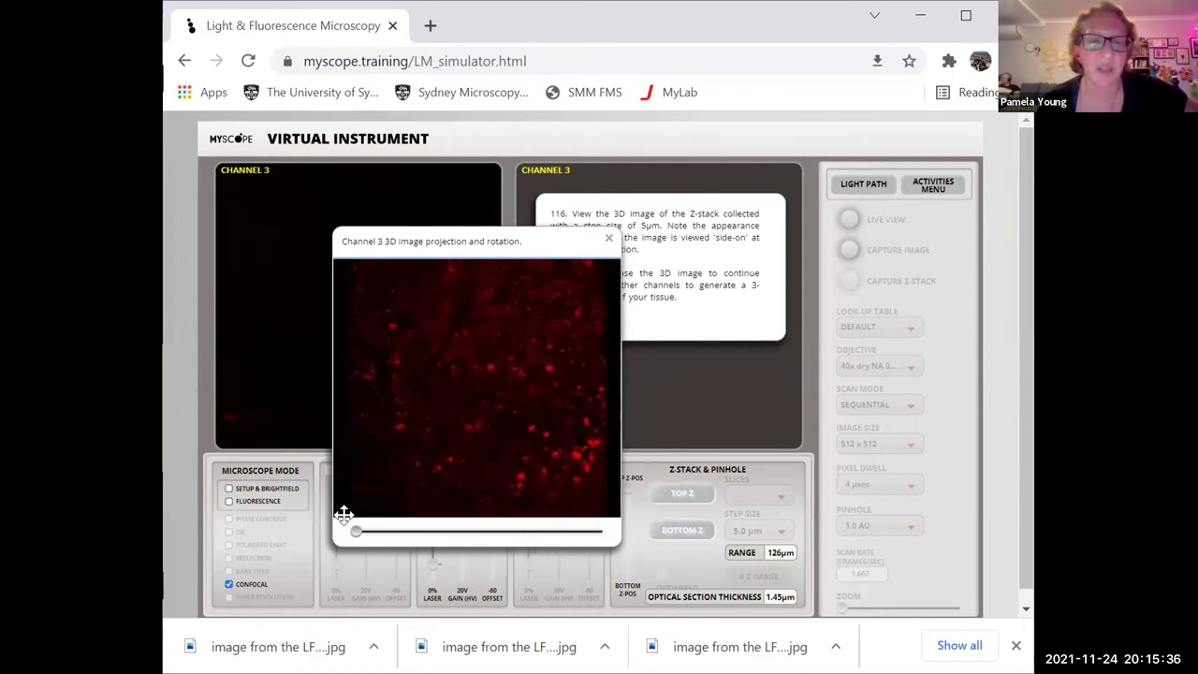
Close the Channel 3 projection and turn on Channels 2 and 4 alongside Channel 3
{"action": "left_click", "coordinate": [608, 236]}
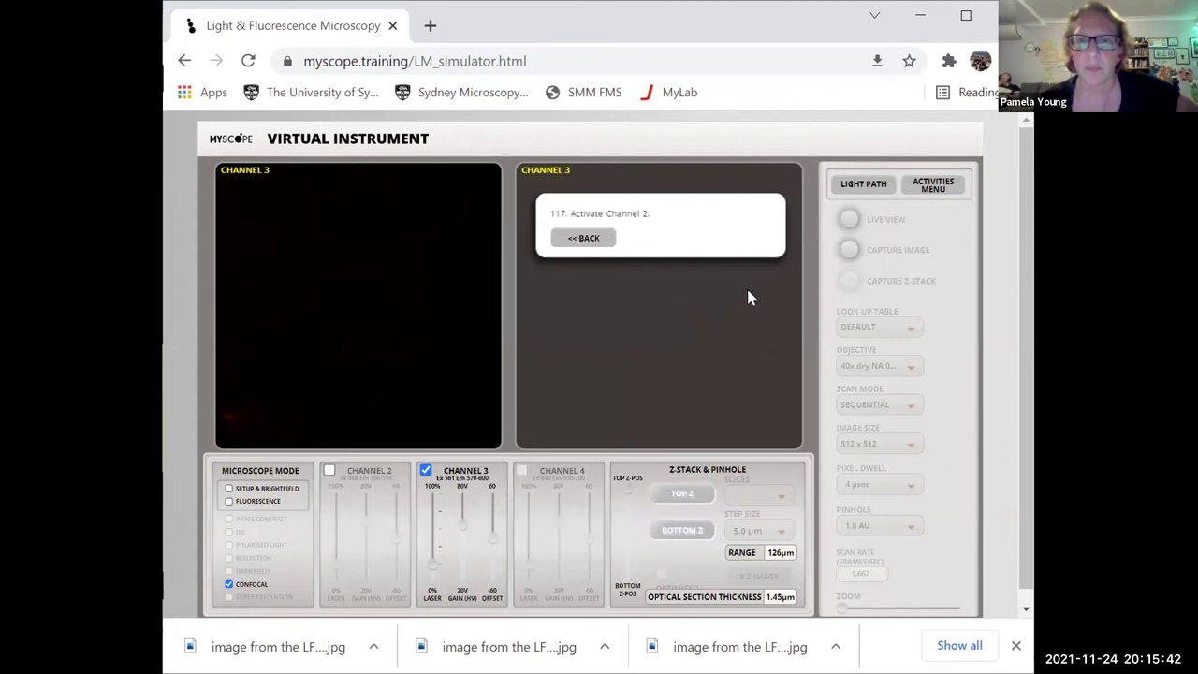
{"action": "left_click", "coordinate": [328, 470]}
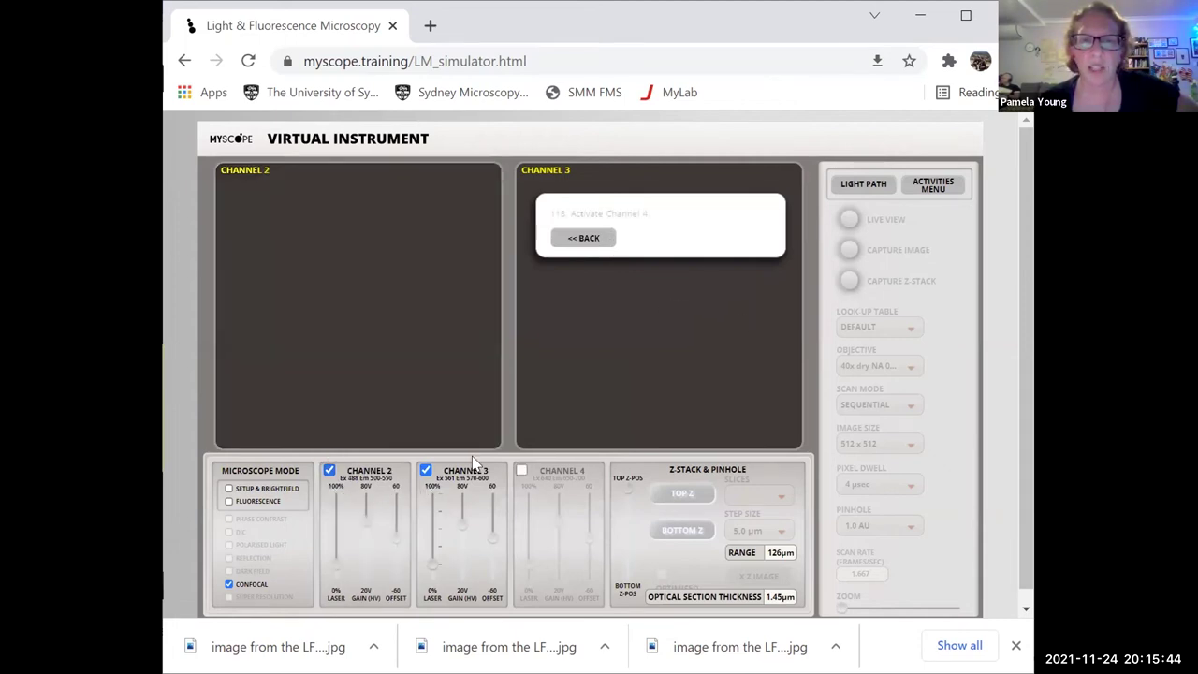
{"action": "left_click", "coordinate": [520, 470]}
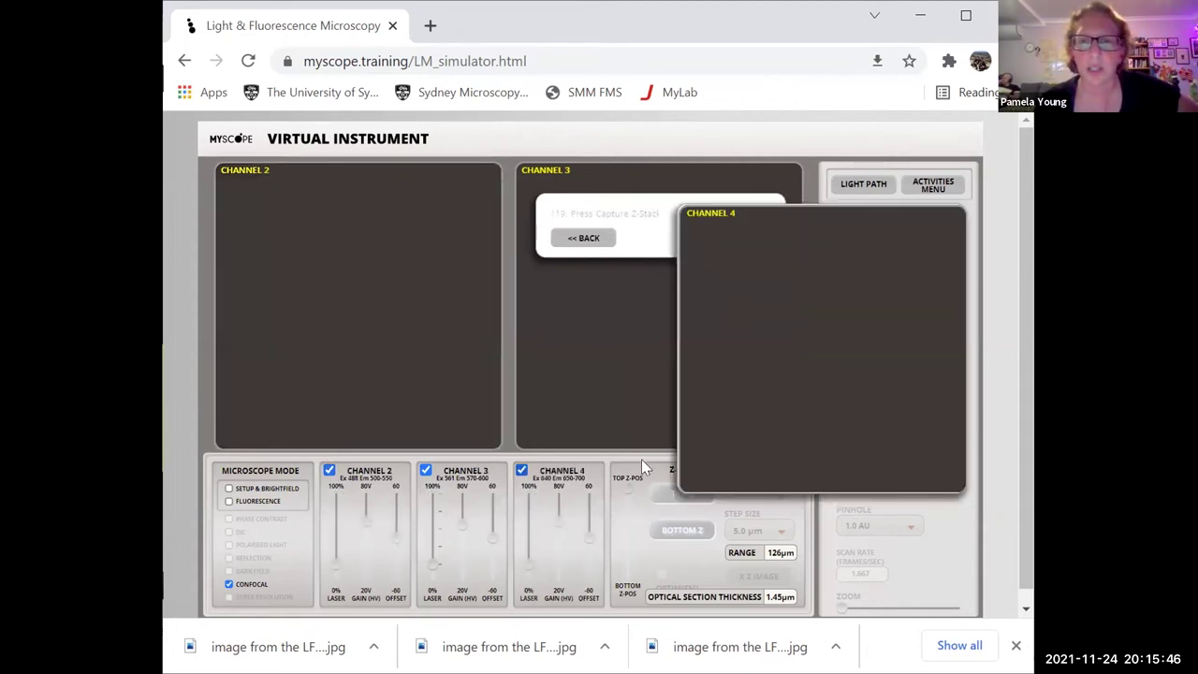
{"action": "left_click_drag", "start_coordinate": [819, 297], "coordinate": [419, 352]}
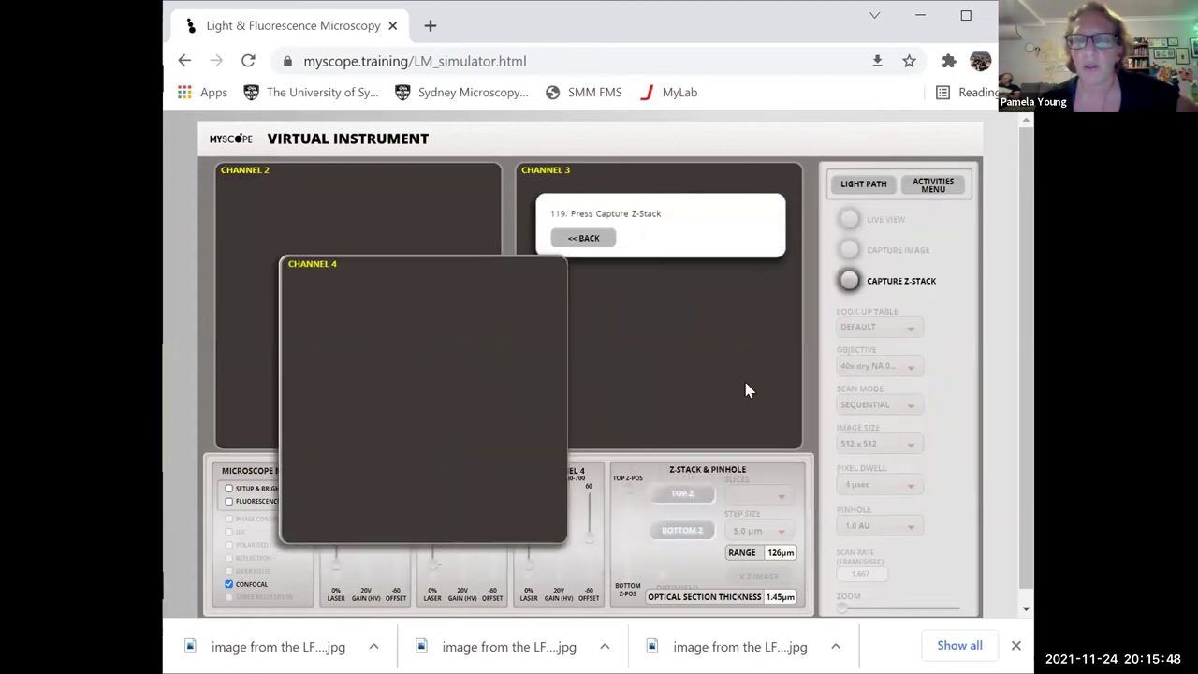
Capture the three-channel Z-stack, view its 3D overlay side-on, then close it
{"action": "left_click", "coordinate": [850, 281]}
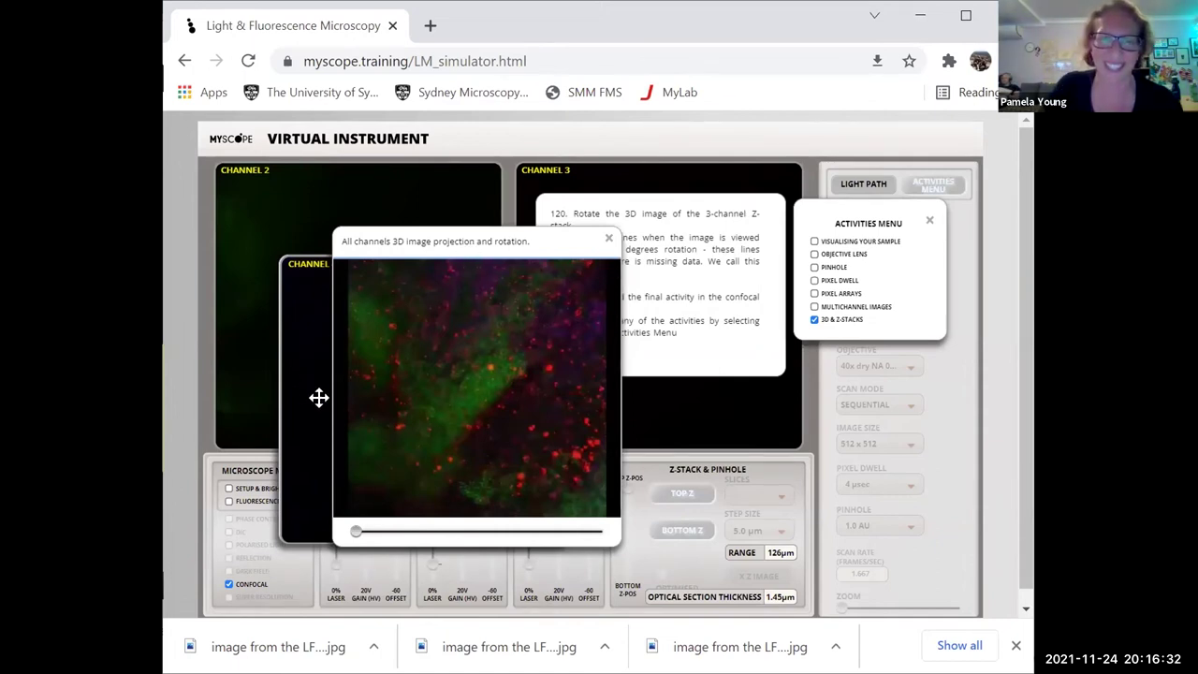
{"action": "left_click_drag", "start_coordinate": [366, 531], "coordinate": [493, 536]}
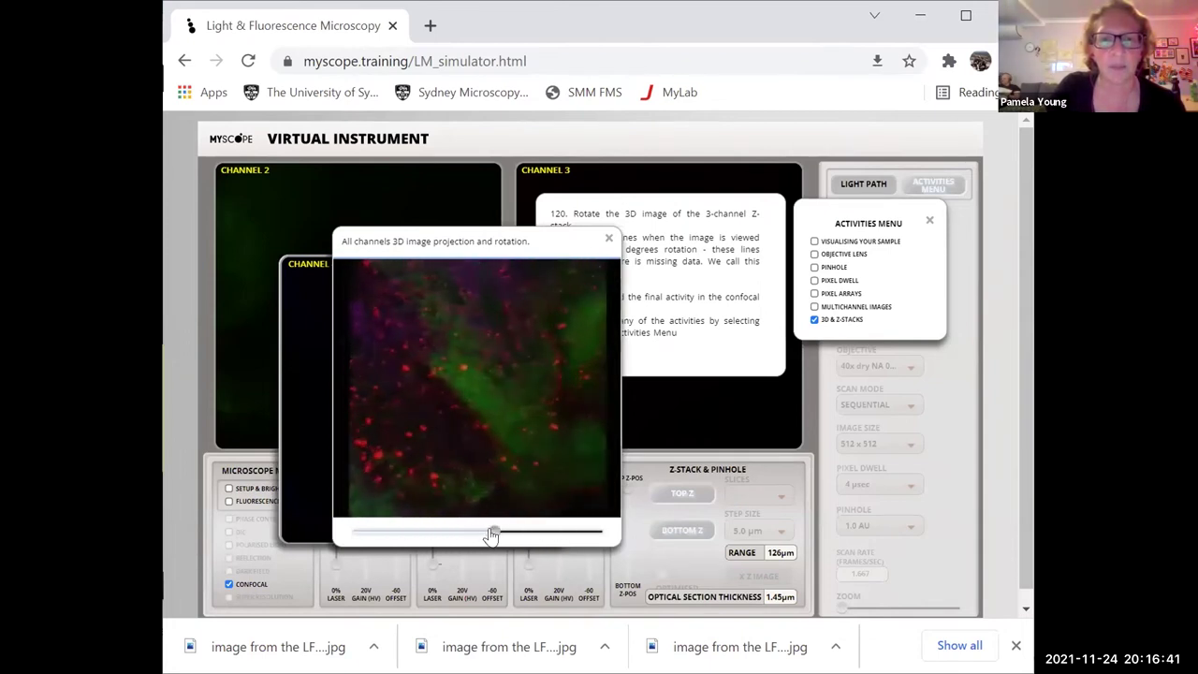
{"action": "left_click", "coordinate": [608, 241]}
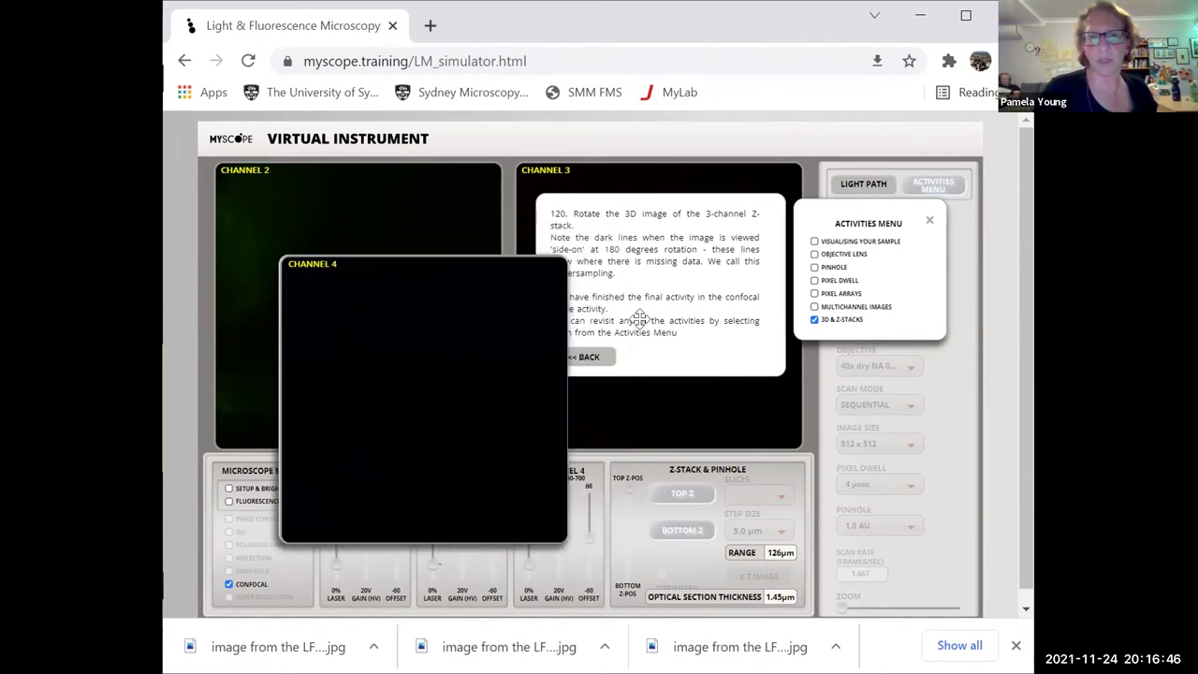